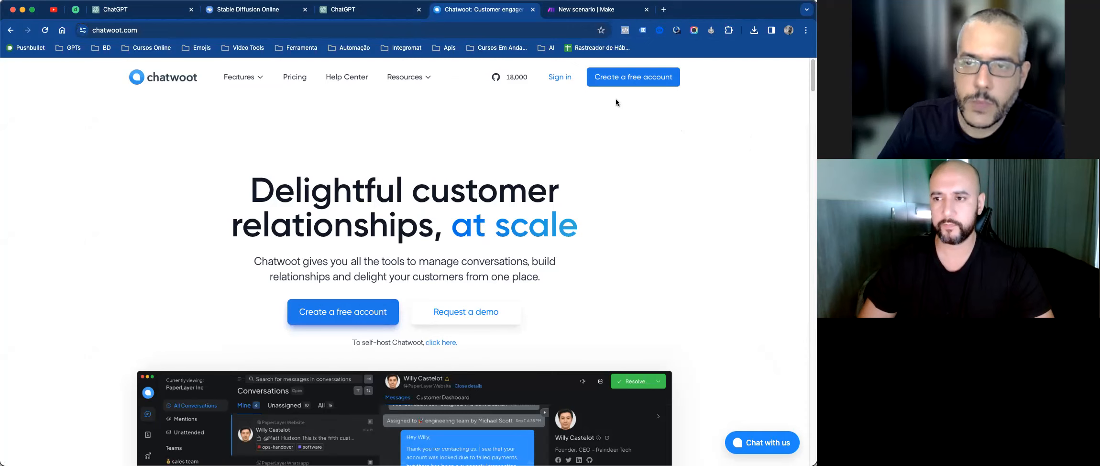
# Step: Open the Make scenario's first-module app picker and search the apps for 'webhooks'
pyautogui.click(582, 13)
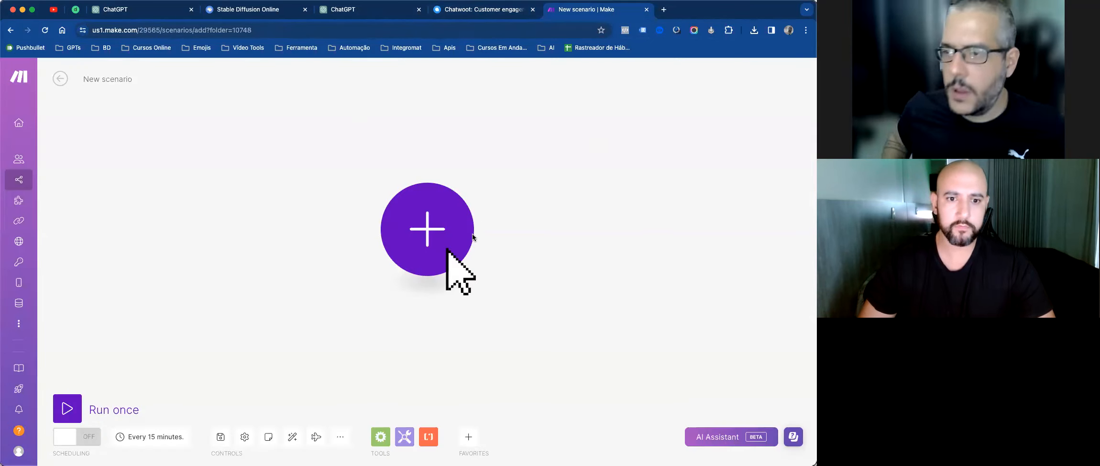
pyautogui.click(443, 225)
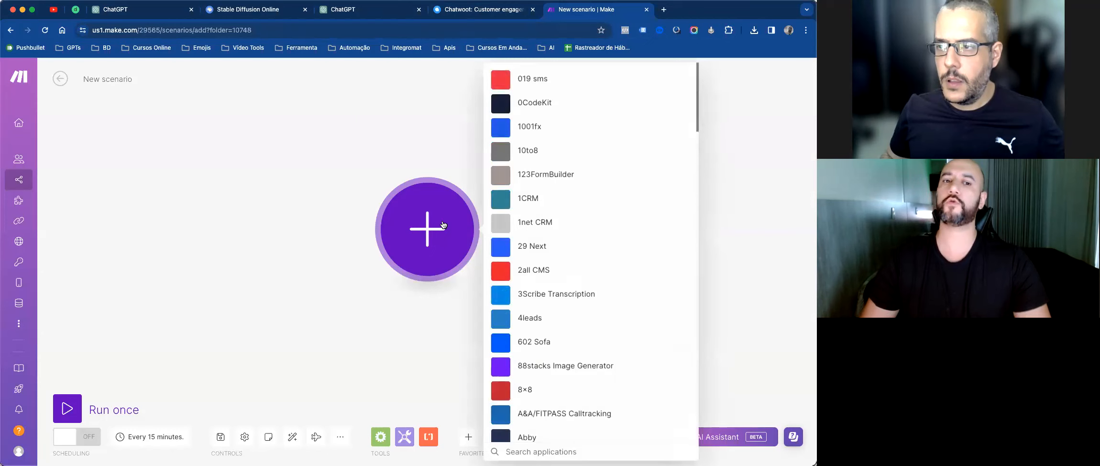
pyautogui.click(398, 121)
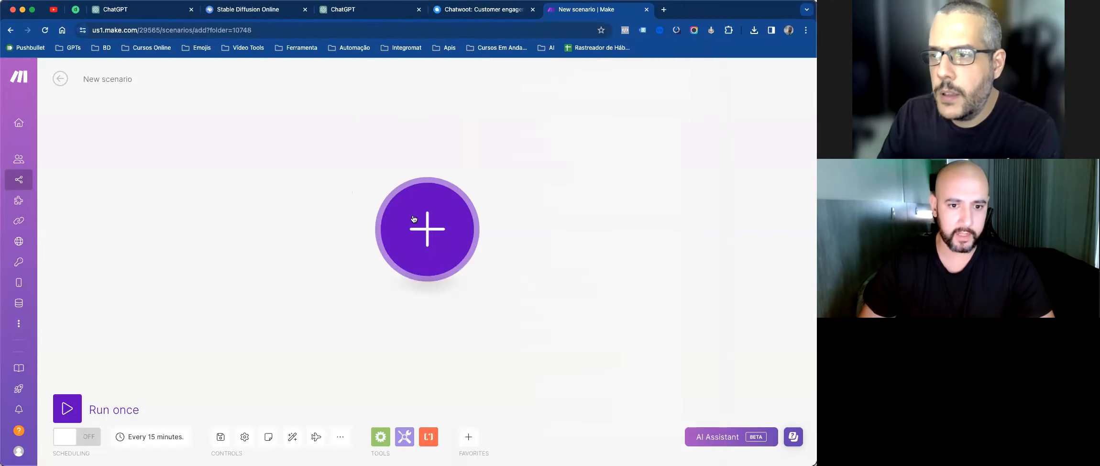
pyautogui.click(427, 229)
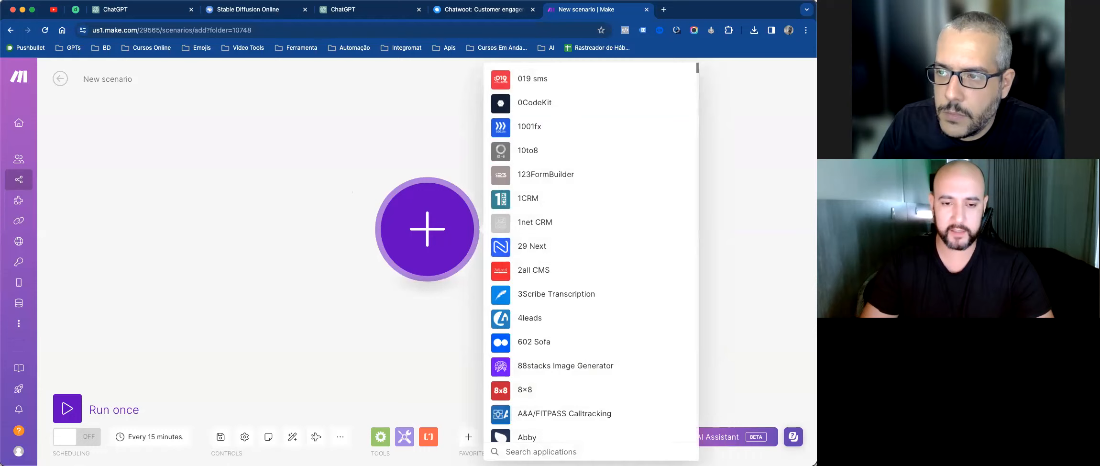
pyautogui.write('web')
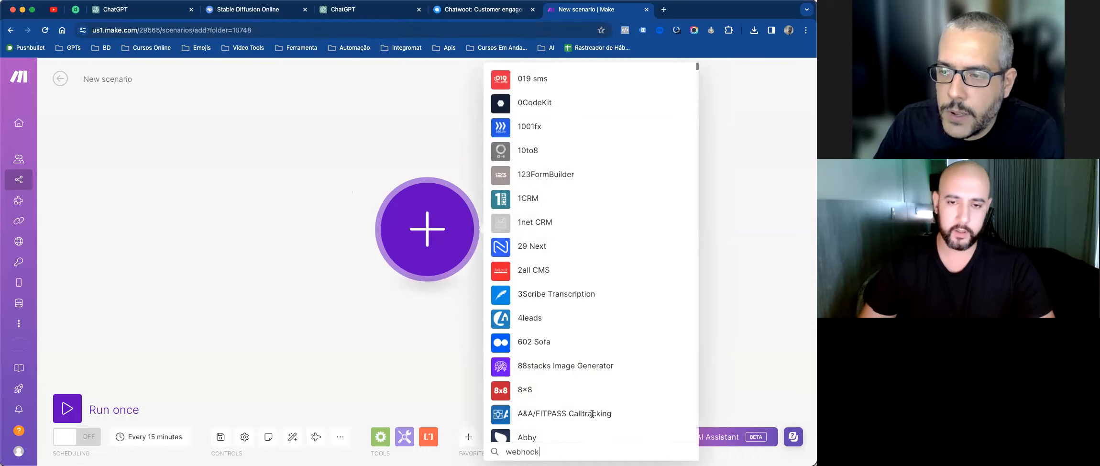
pyautogui.write('hooks')
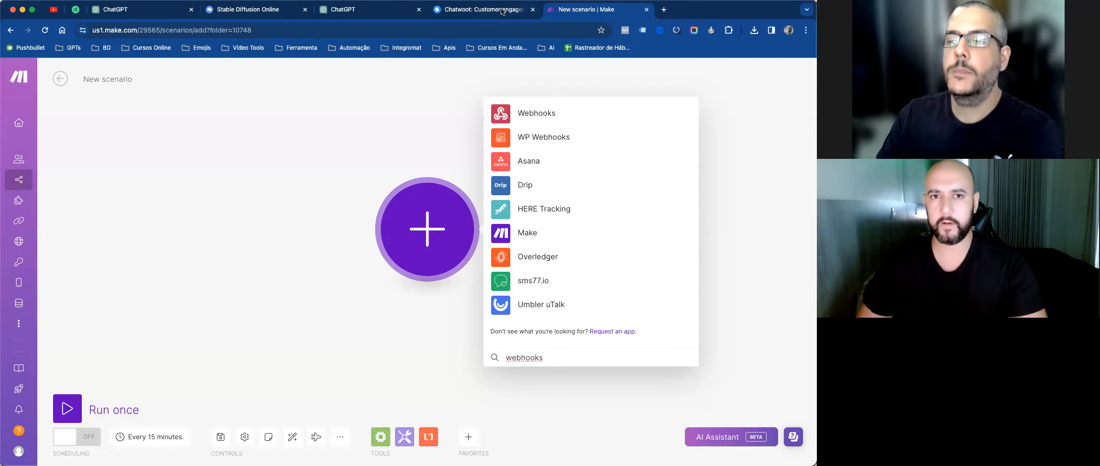
pyautogui.click(483, 9)
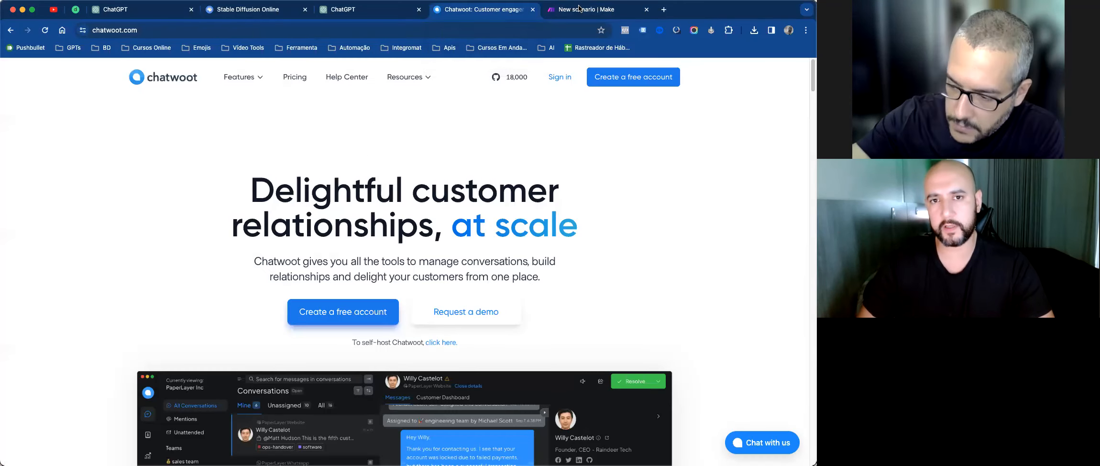
# Step: Flip between the Chatwoot and Make tabs, ending on Make with the app search closed
pyautogui.click(584, 9)
pyautogui.click(524, 9)
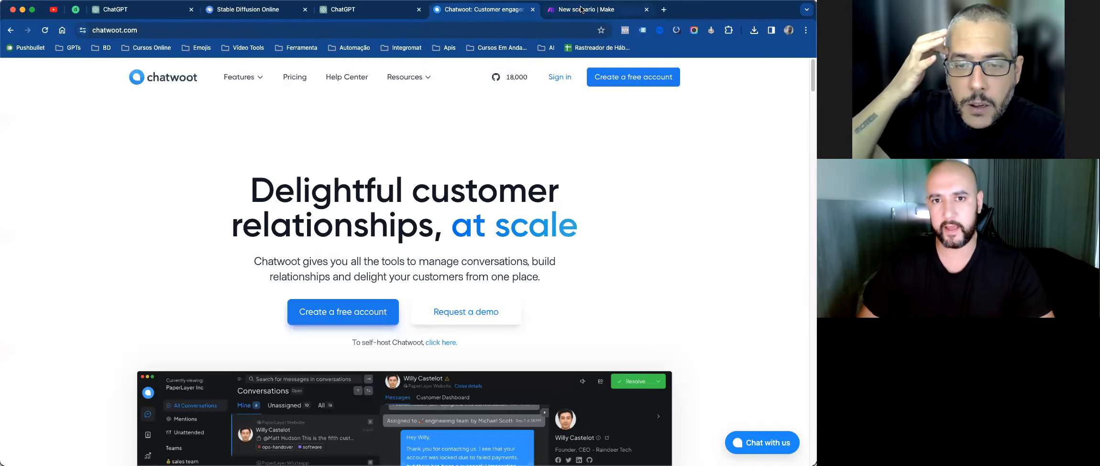
pyautogui.click(584, 8)
pyautogui.click(525, 11)
pyautogui.click(587, 13)
pyautogui.click(507, 13)
pyautogui.click(584, 11)
pyautogui.click(509, 11)
pyautogui.click(584, 12)
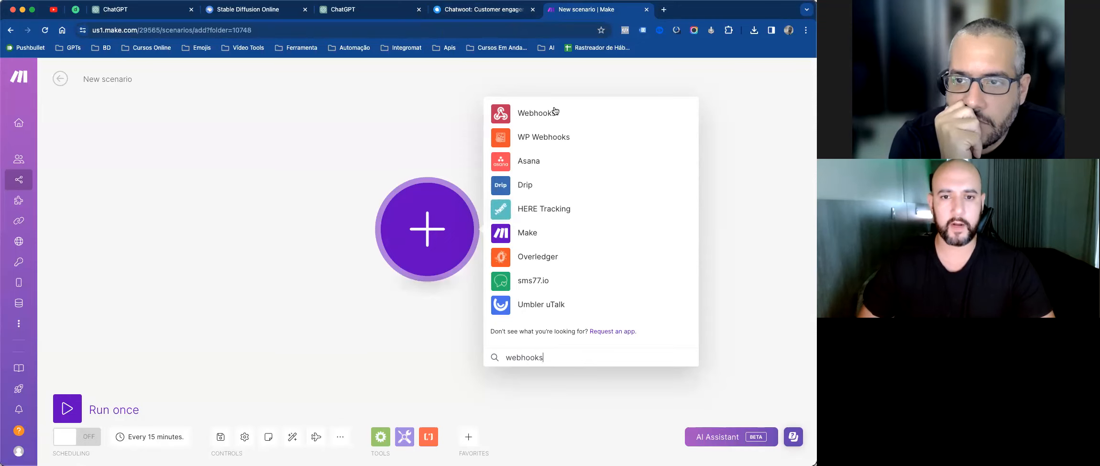
pyautogui.press('Return')
# Step: Replace the 'New scenario' title with '[AUTO MATE] Google Sheets → Make'
pyautogui.click(424, 118)
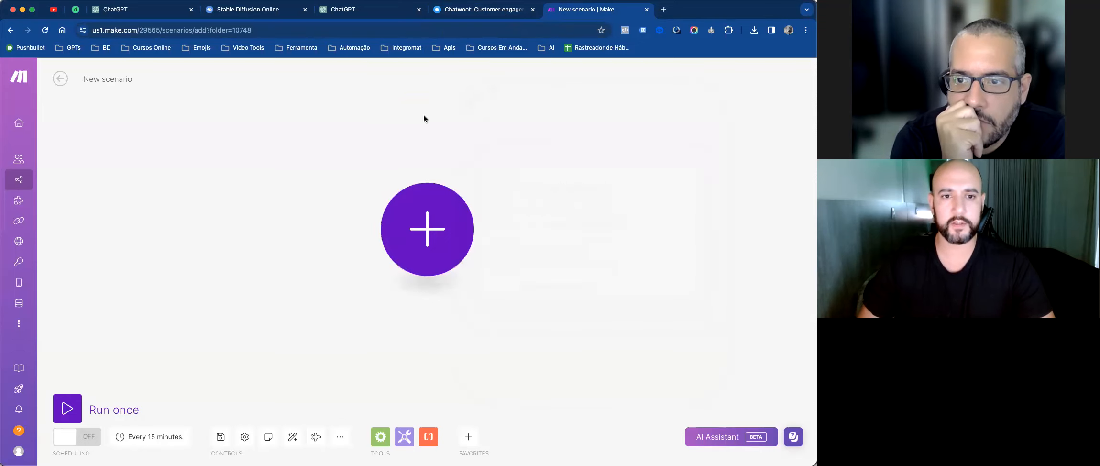
pyautogui.press('super+a')
pyautogui.press('BackSpace')
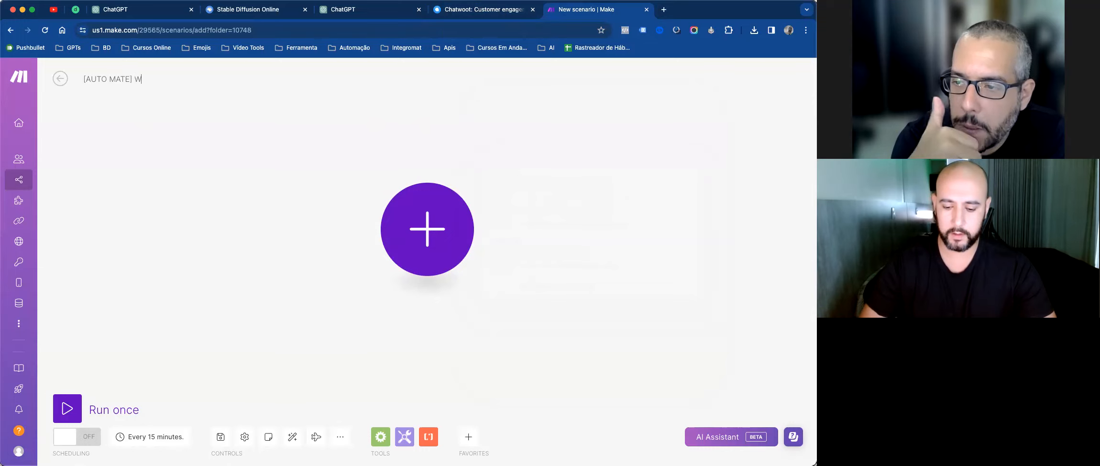
pyautogui.write('ogle Sheets → Make')
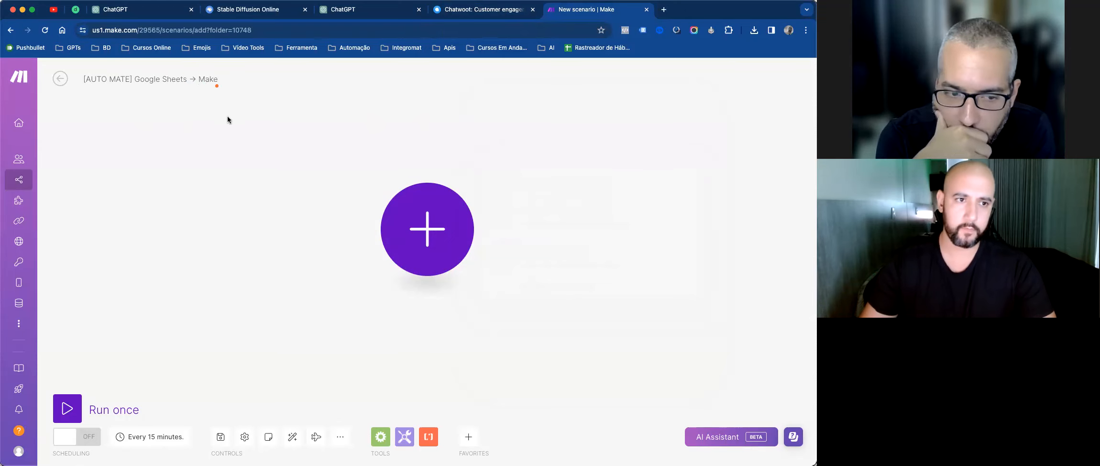
pyautogui.click(430, 225)
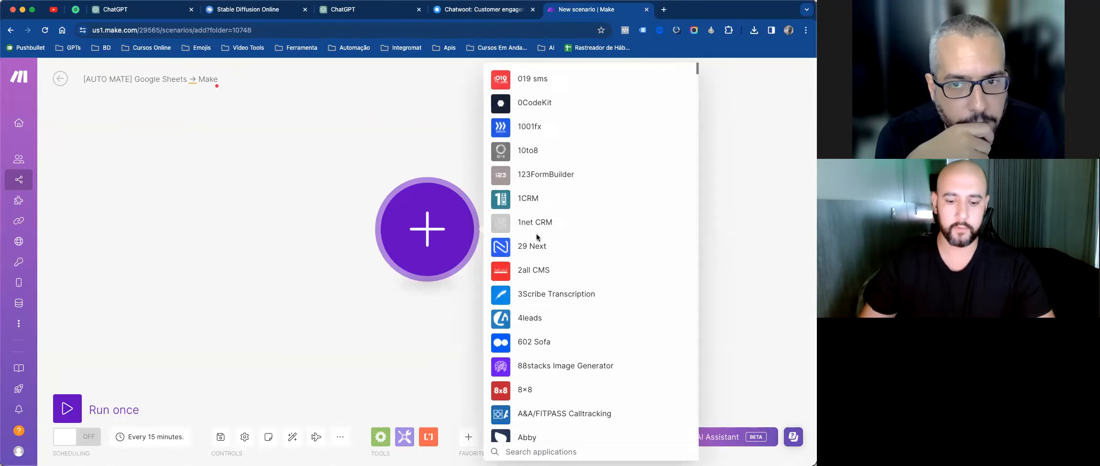
# Step: Search apps for 'webhooks' and place a Webhooks Custom webhook trigger on the canvas
pyautogui.write('webhooks')
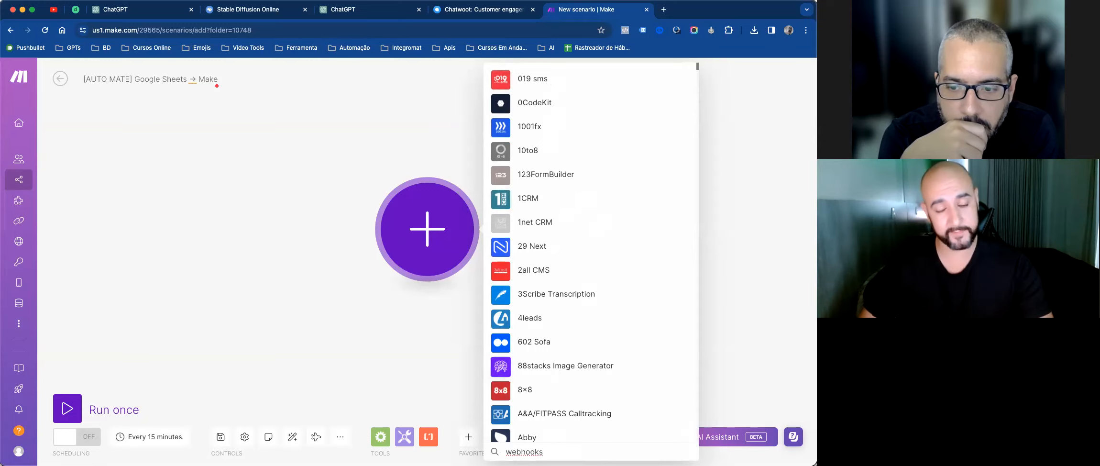
pyautogui.press('Escape')
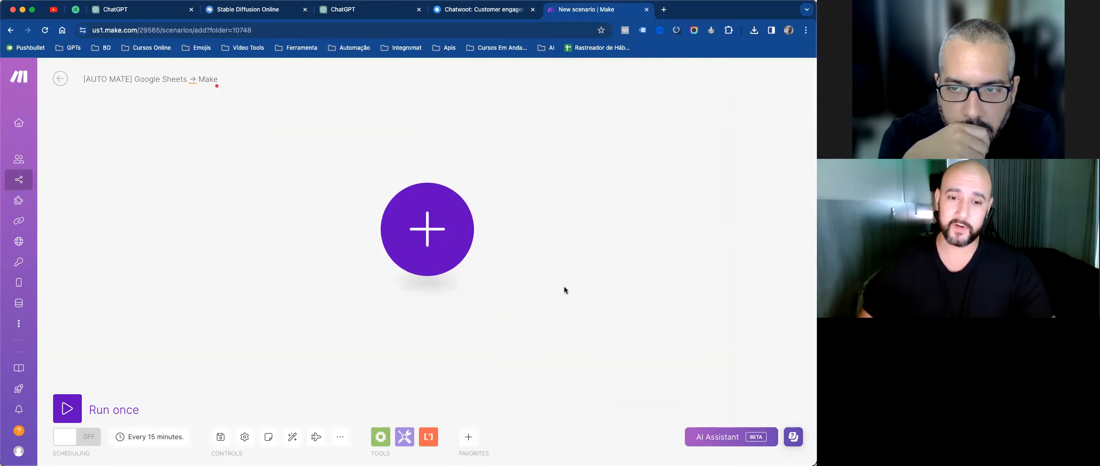
pyautogui.click(477, 438)
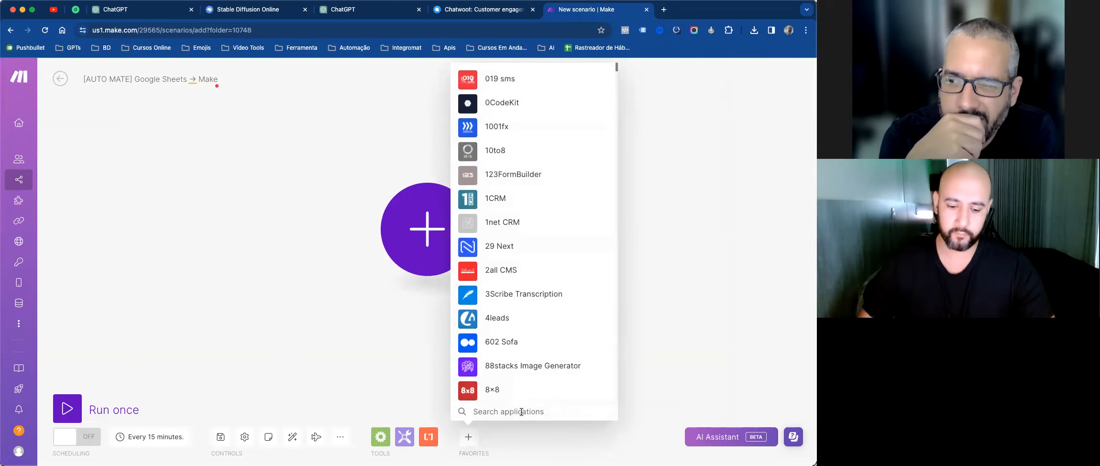
pyautogui.write('webho')
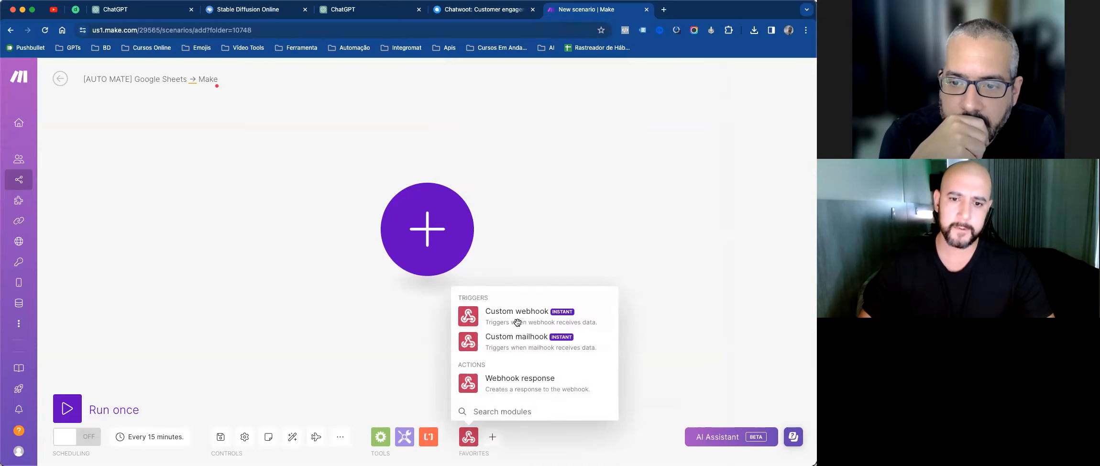
pyautogui.click(518, 322)
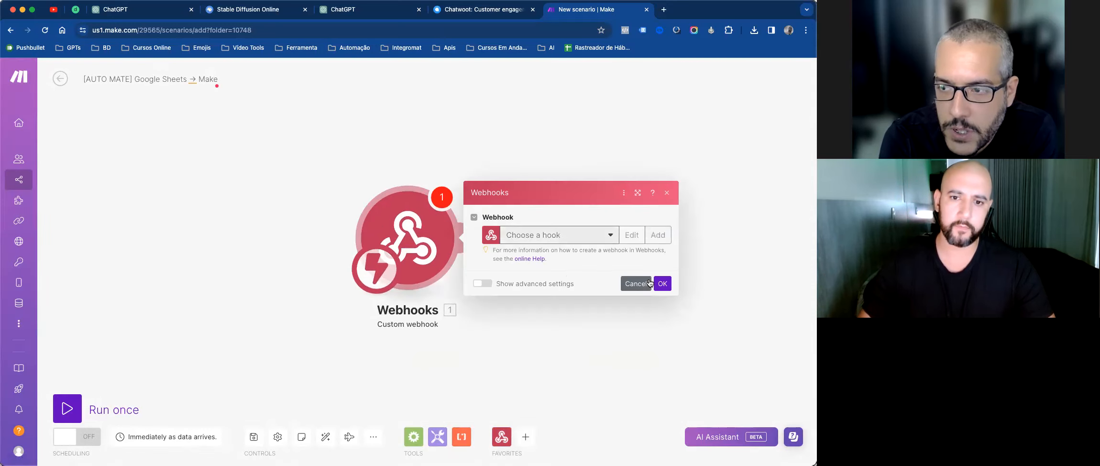
pyautogui.click(657, 235)
# Step: Save a webhook named '[AUTO MATE] Google Sheets → Make', then cancel the Webhooks settings
pyautogui.click(526, 248)
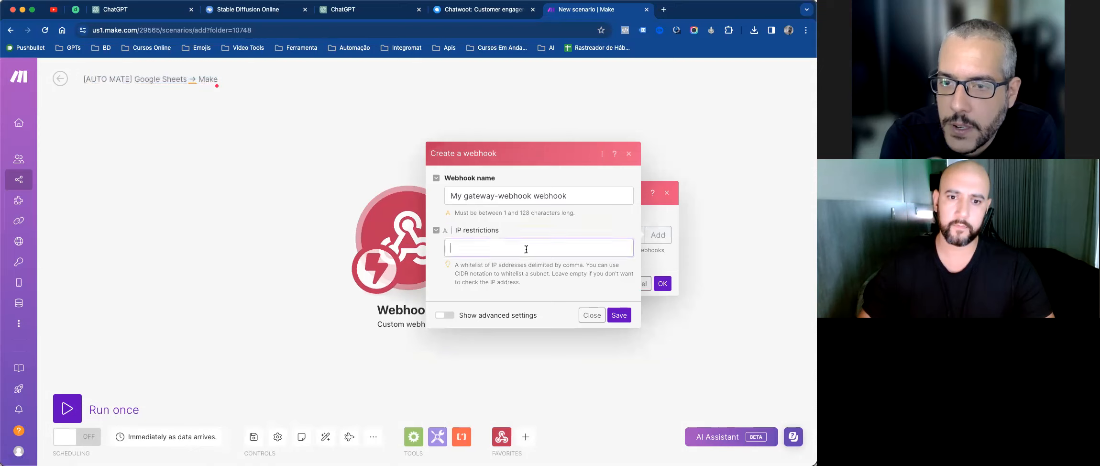
pyautogui.tripleClick(587, 196)
pyautogui.write('[AUTO MATE] Google Sheets → Make')
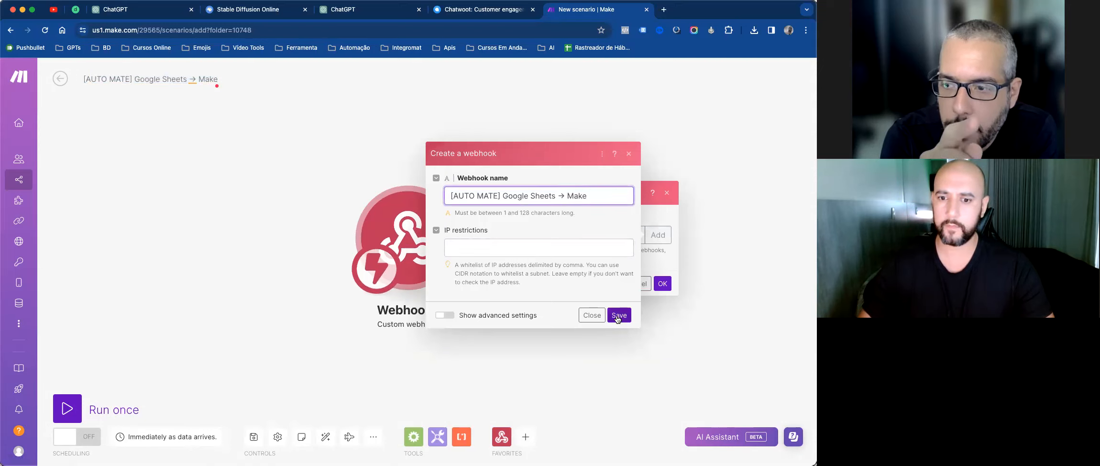
pyautogui.click(617, 316)
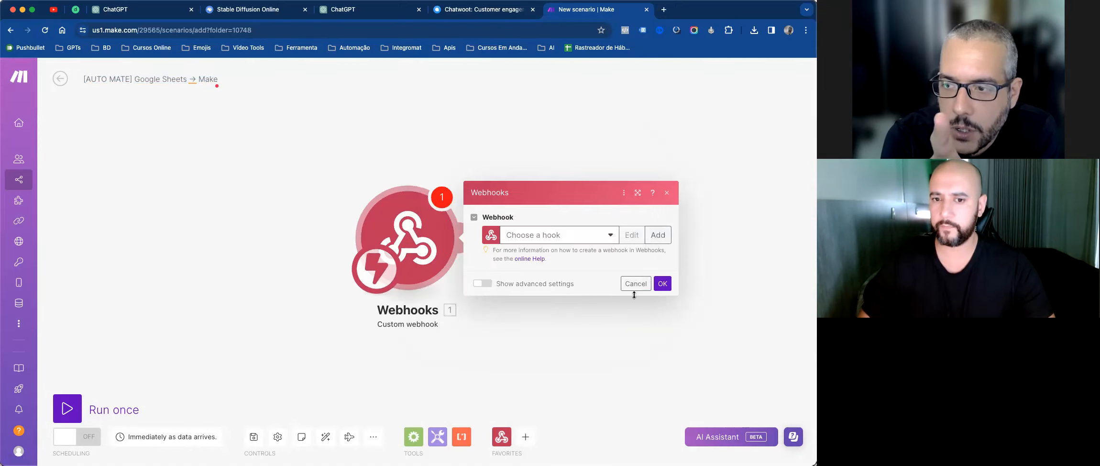
pyautogui.click(635, 286)
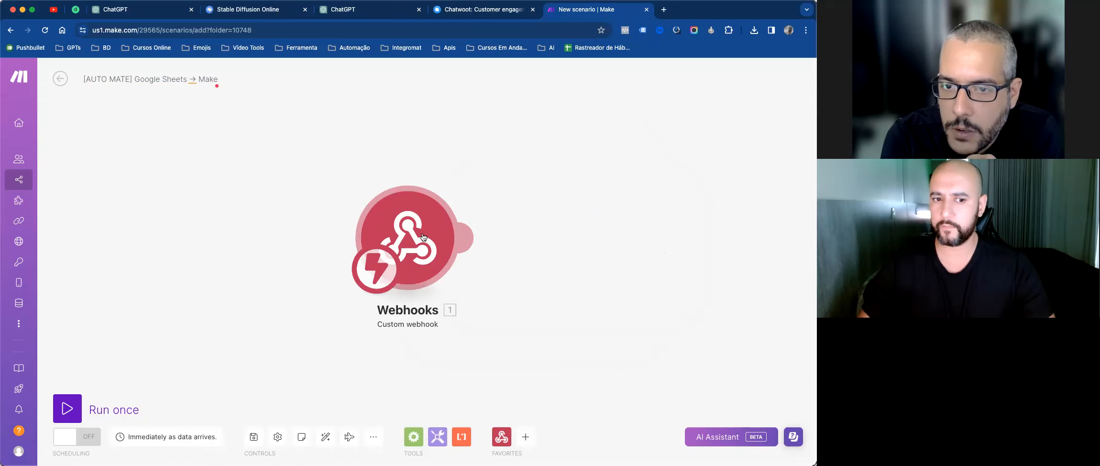
pyautogui.click(501, 436)
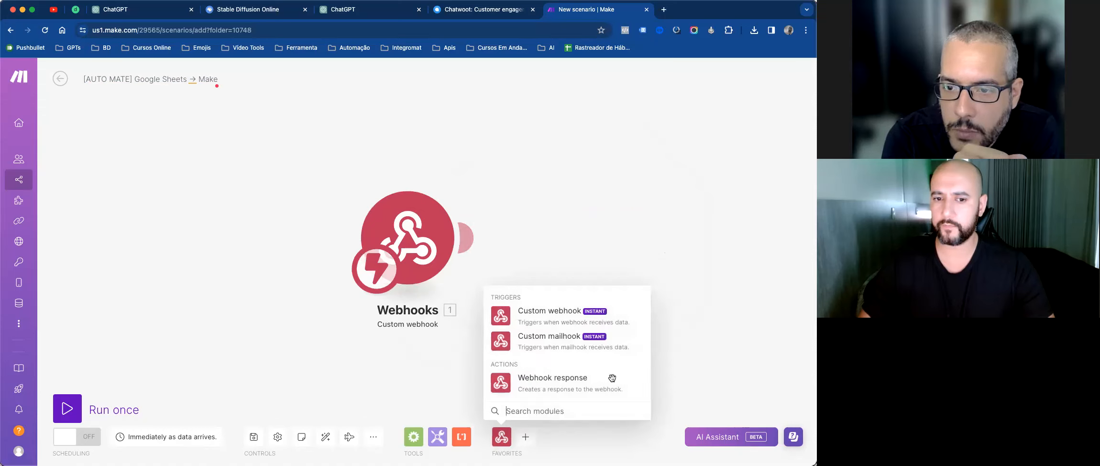
# Step: Attach a new webhook '[AUTO MATE] Google Sheets → Make' to the trigger and copy its address
pyautogui.click(557, 320)
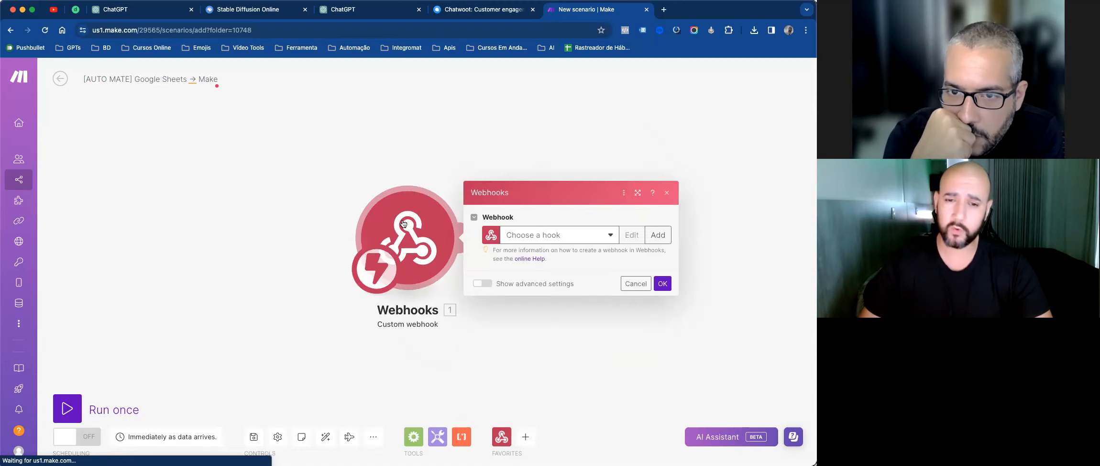
pyautogui.click(186, 79)
pyautogui.hotkey('ctrl', 'c')
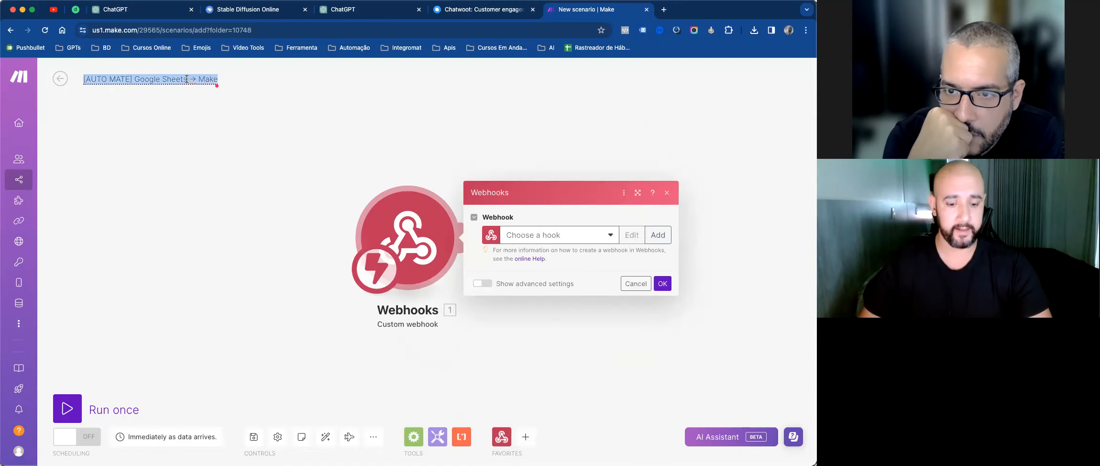
pyautogui.click(657, 234)
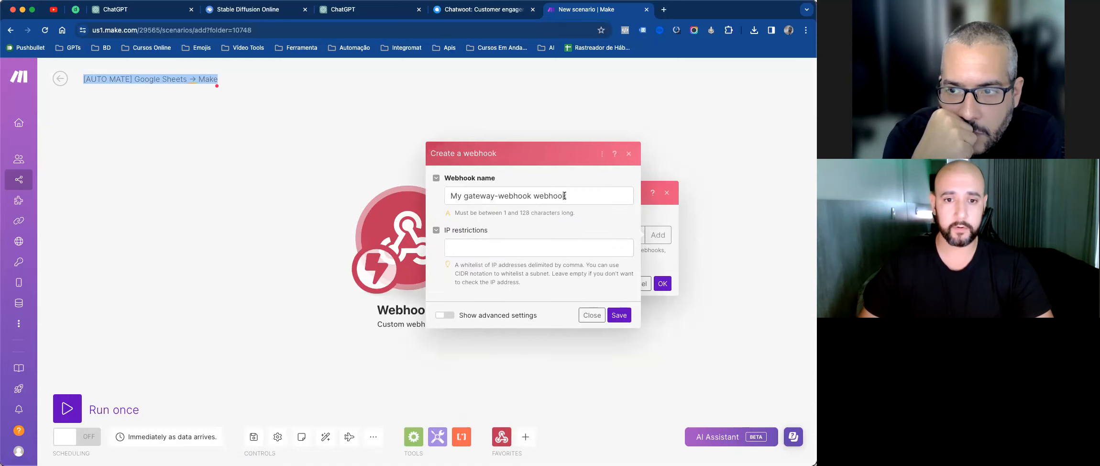
pyautogui.tripleClick(564, 196)
pyautogui.hotkey('ctrl', 'v')
pyautogui.click(617, 317)
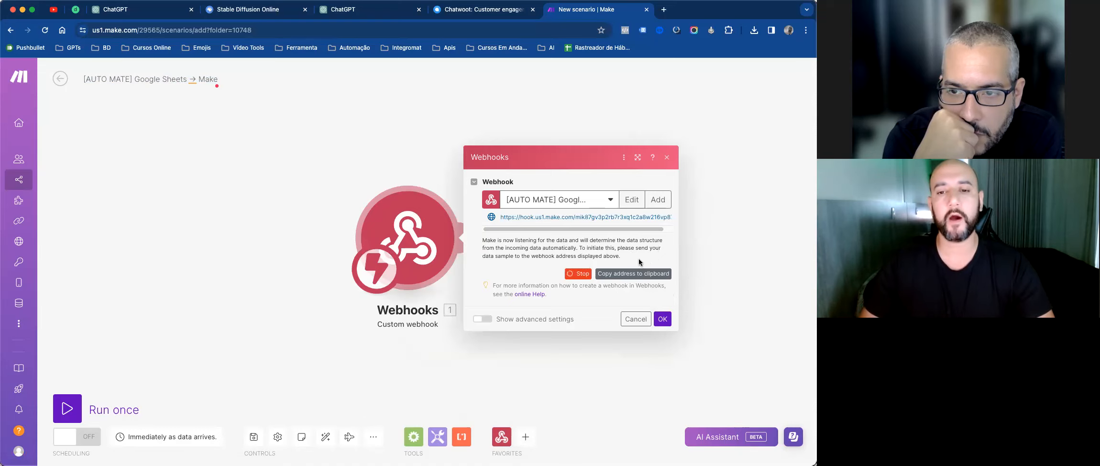
pyautogui.click(642, 273)
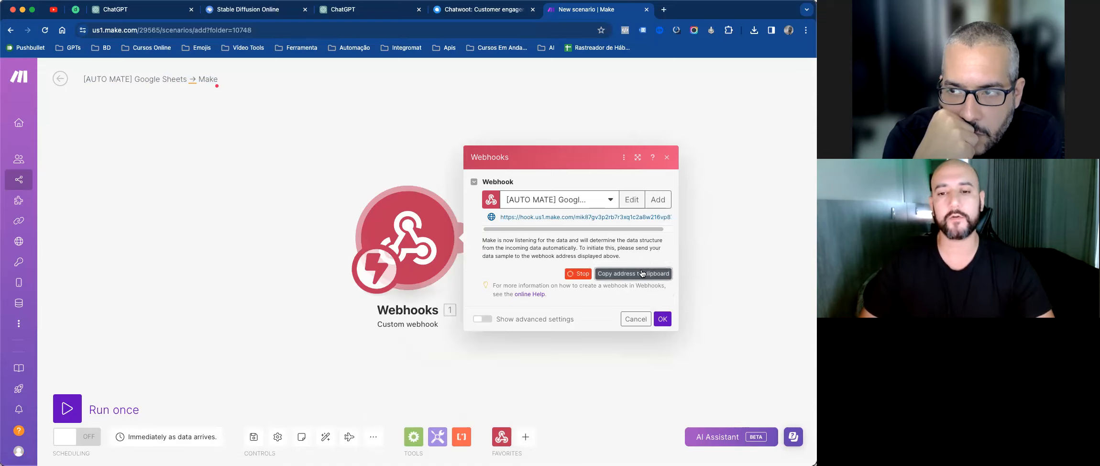
pyautogui.click(663, 319)
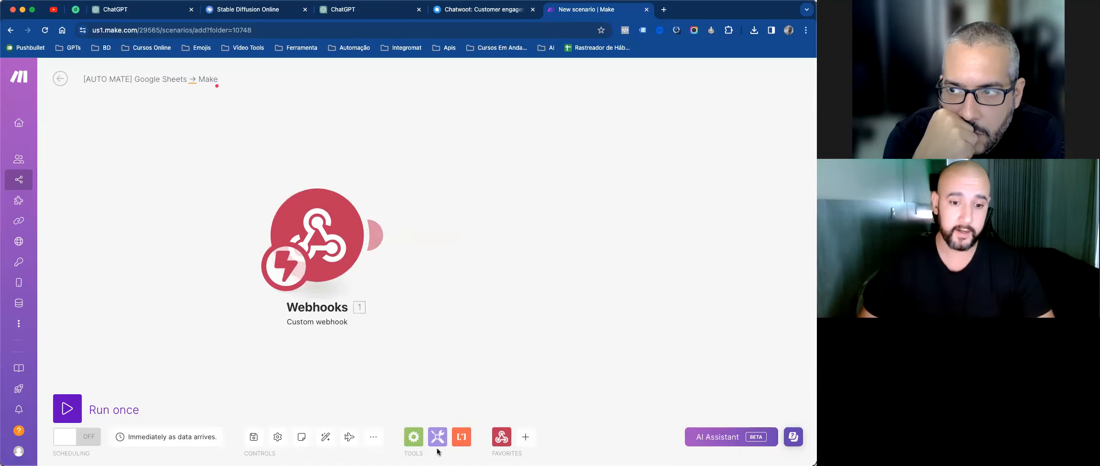
pyautogui.click(525, 437)
pyautogui.write('sheets')
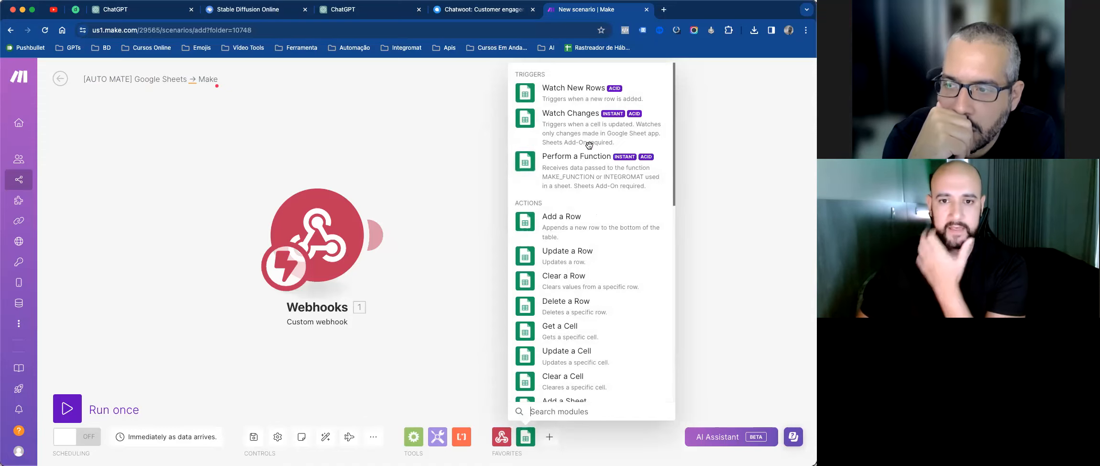
# Step: Dismiss the Google Sheets module list and start a 'sheets' search in a new browser tab
pyautogui.click(737, 165)
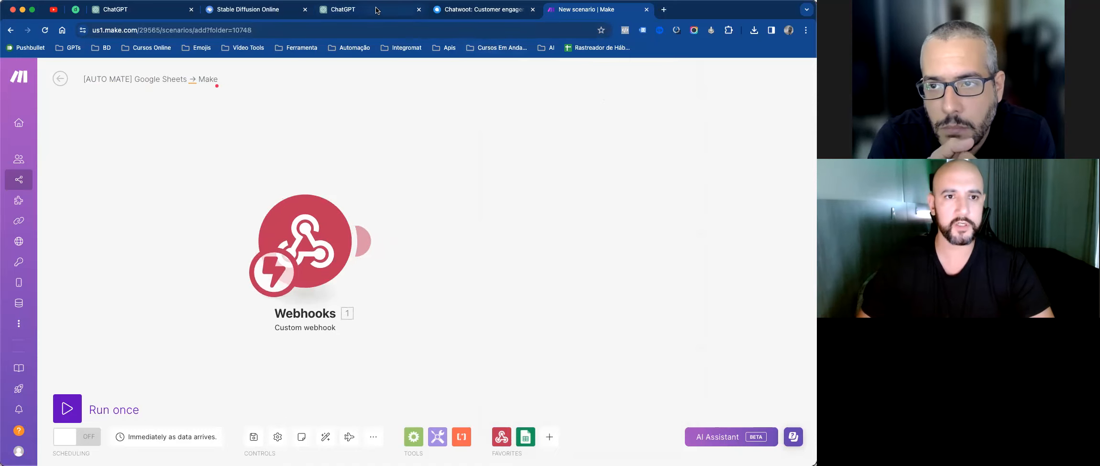
pyautogui.press('super+t')
pyautogui.write('sheets')
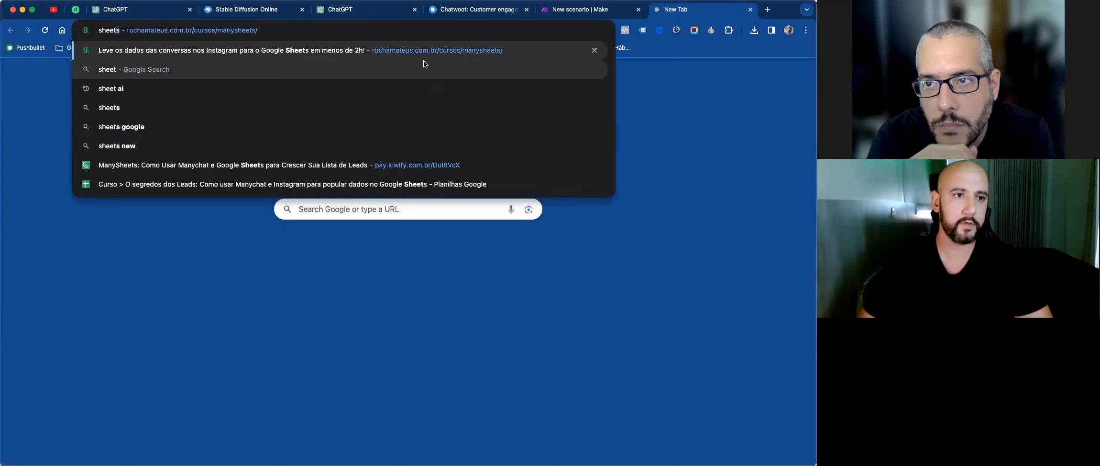
# Step: Enter 'drive' in the new tab's address bar and load Google Drive
pyautogui.press('BackSpace')
pyautogui.press('BackSpace')
pyautogui.press('BackSpace')
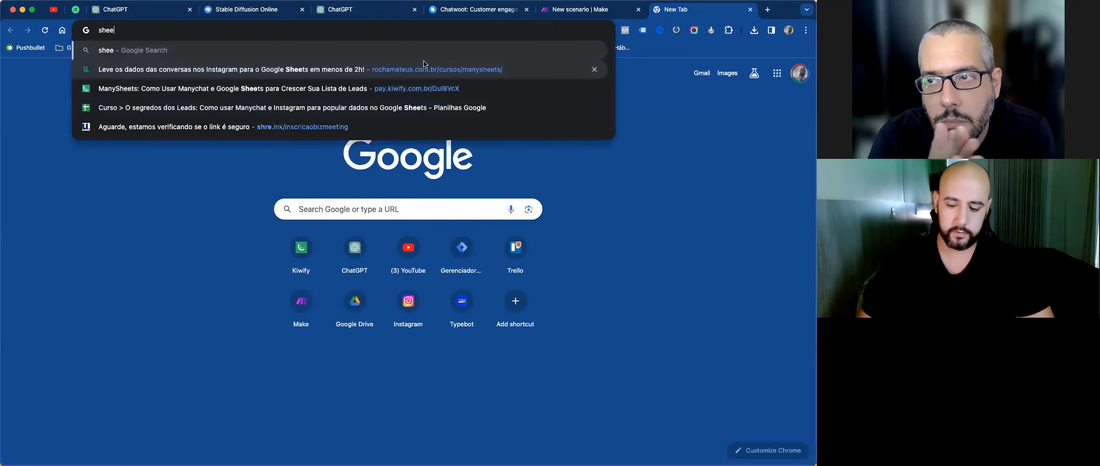
pyautogui.write('dirv')
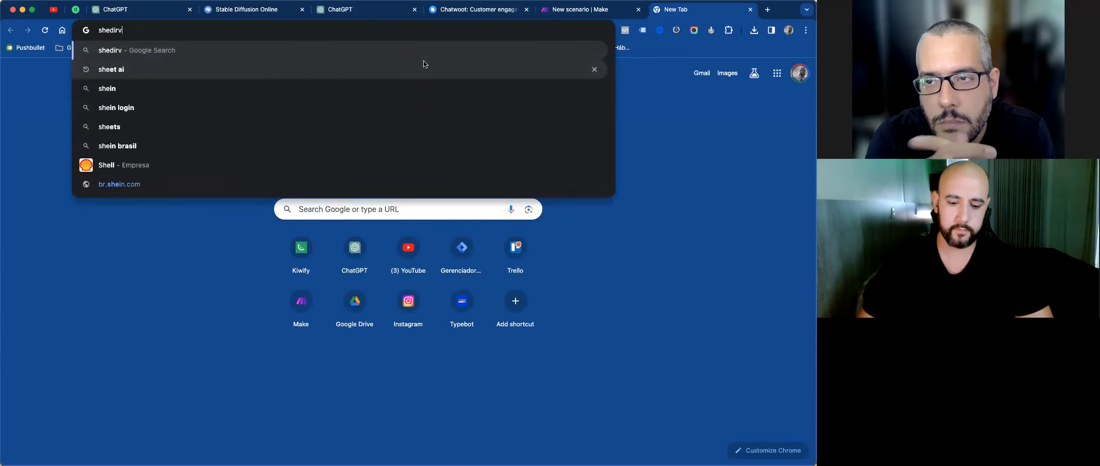
pyautogui.press('BackSpace')
pyautogui.press('BackSpace')
pyautogui.press('BackSpace')
pyautogui.press('BackSpace')
pyautogui.press('BackSpace')
pyautogui.press('BackSpace')
pyautogui.write('drive')
pyautogui.click(425, 67)
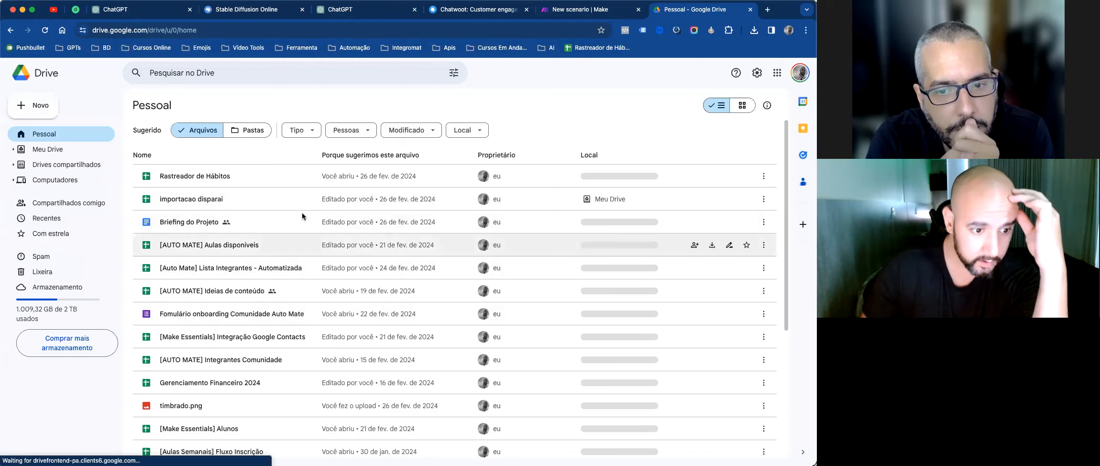
pyautogui.click(38, 105)
# Step: Create a blank spreadsheet via Novo > Planilhas Google in Google Drive
pyautogui.click(85, 179)
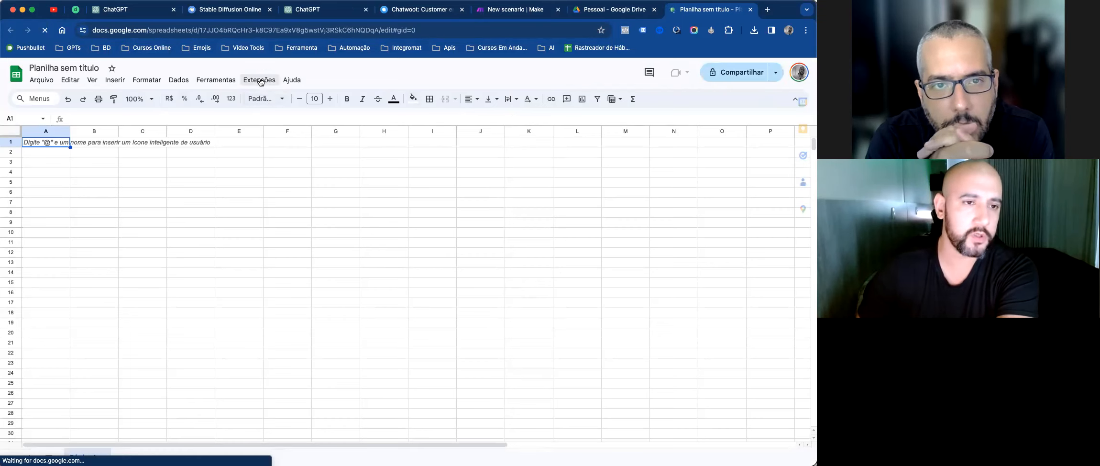
pyautogui.click(261, 80)
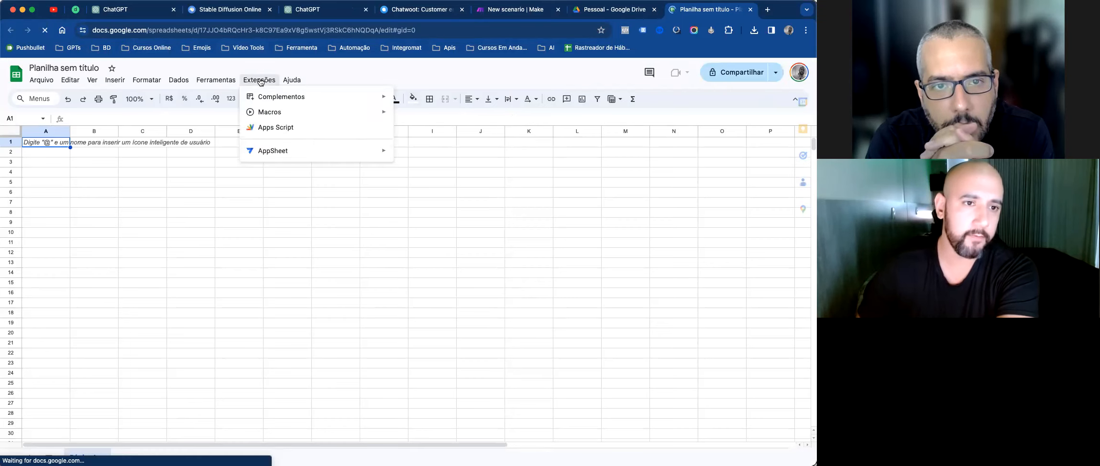
# Step: Search the Workspace Marketplace for 'make' and confirm Make for Google Sheets is already installed
pyautogui.moveTo(324, 101)
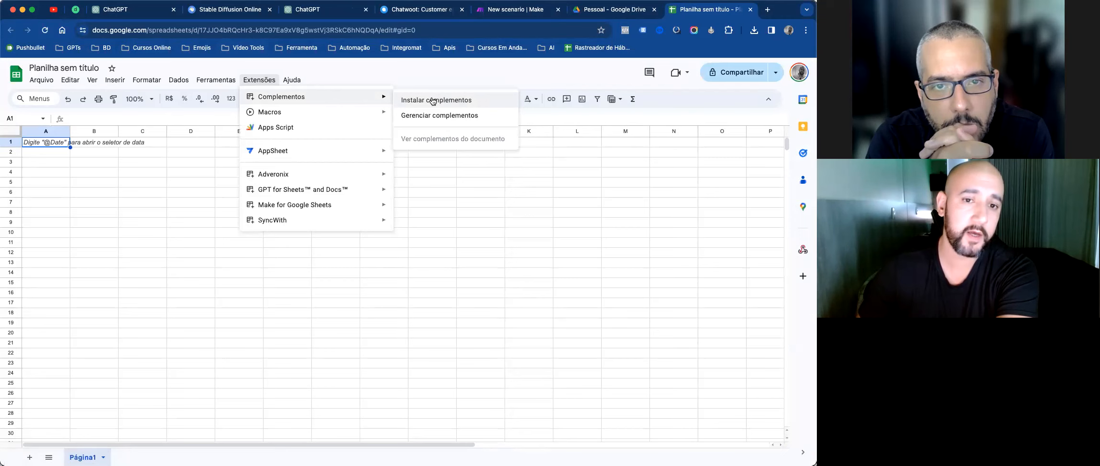
pyautogui.click(433, 100)
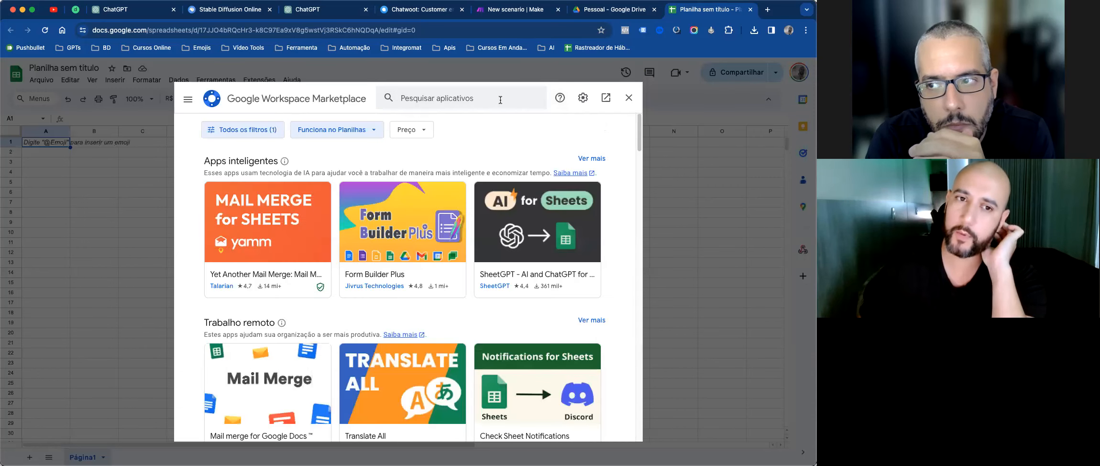
pyautogui.click(500, 99)
pyautogui.write('make')
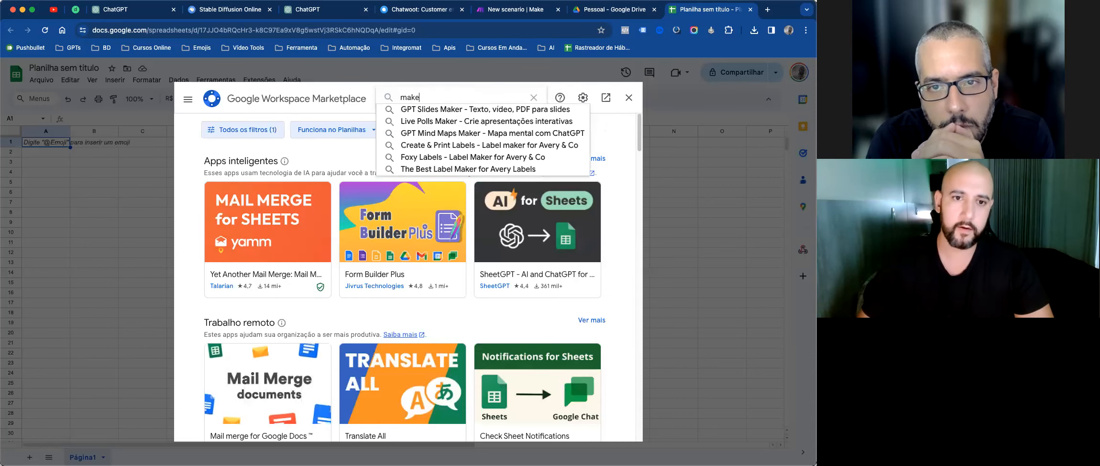
pyautogui.press('Return')
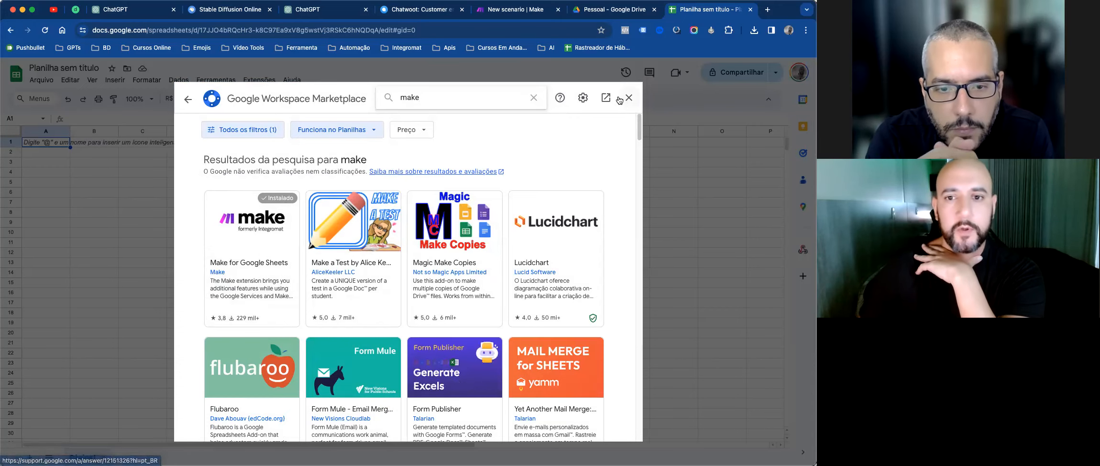
pyautogui.press('Escape')
pyautogui.click(259, 79)
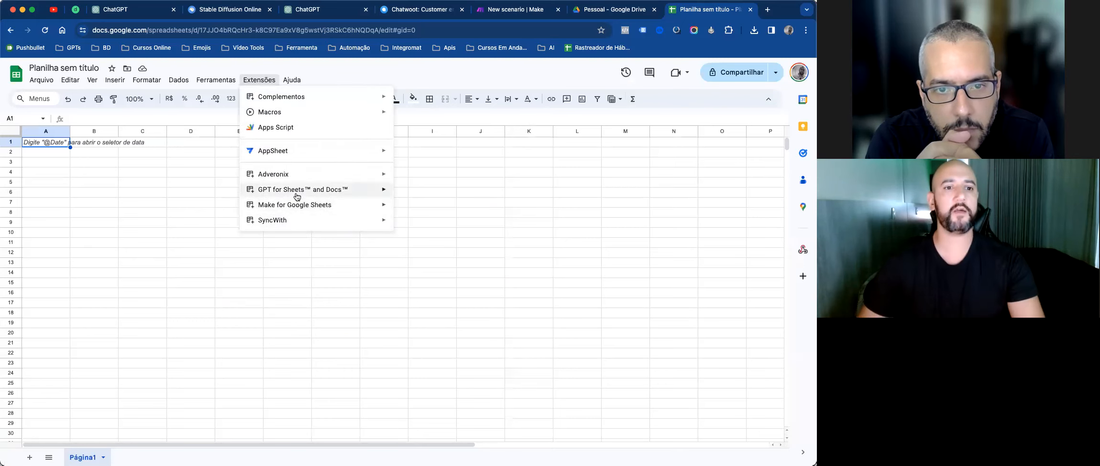
pyautogui.moveTo(287, 208)
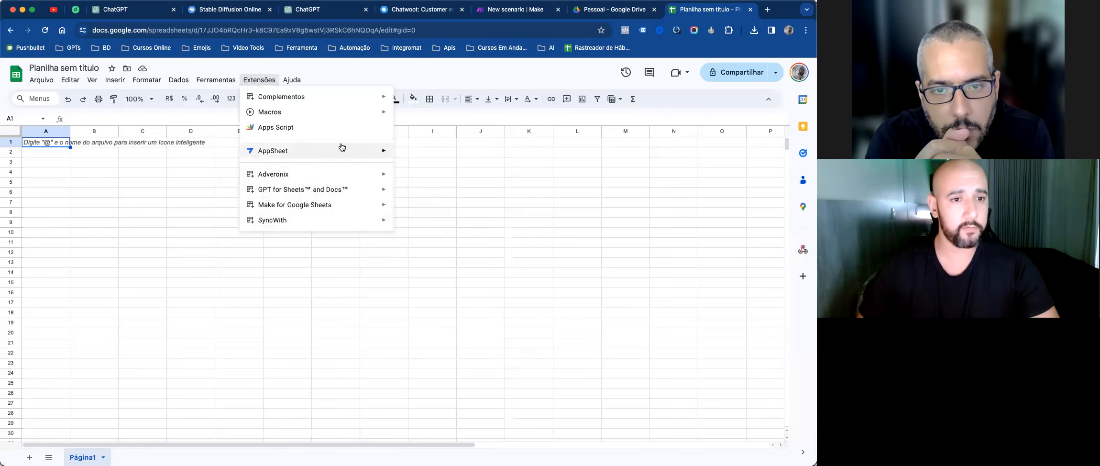
pyautogui.moveTo(334, 149)
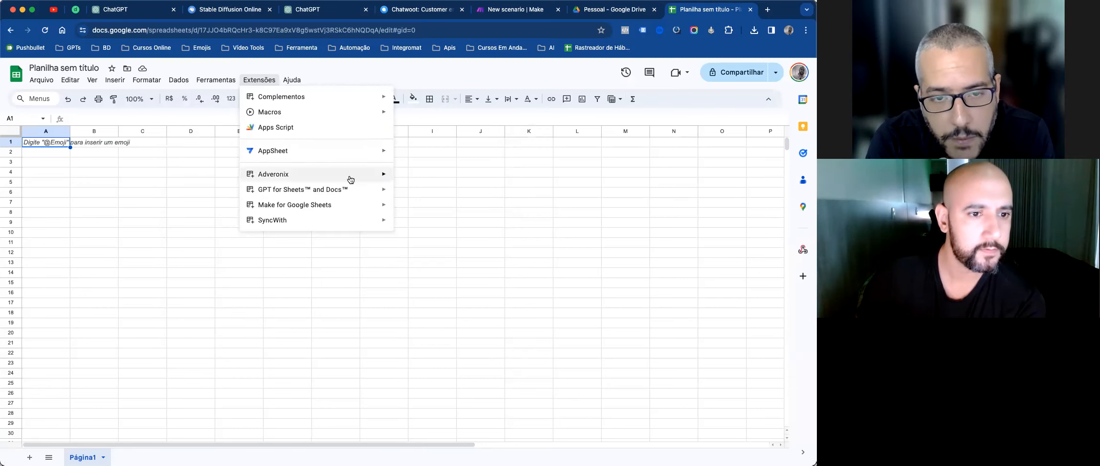
pyautogui.moveTo(363, 204)
pyautogui.click(454, 220)
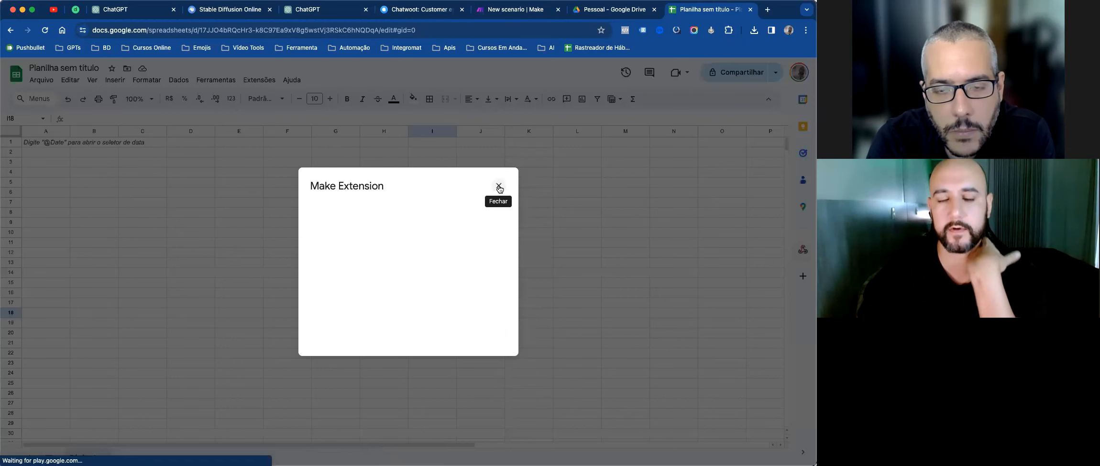
pyautogui.click(499, 187)
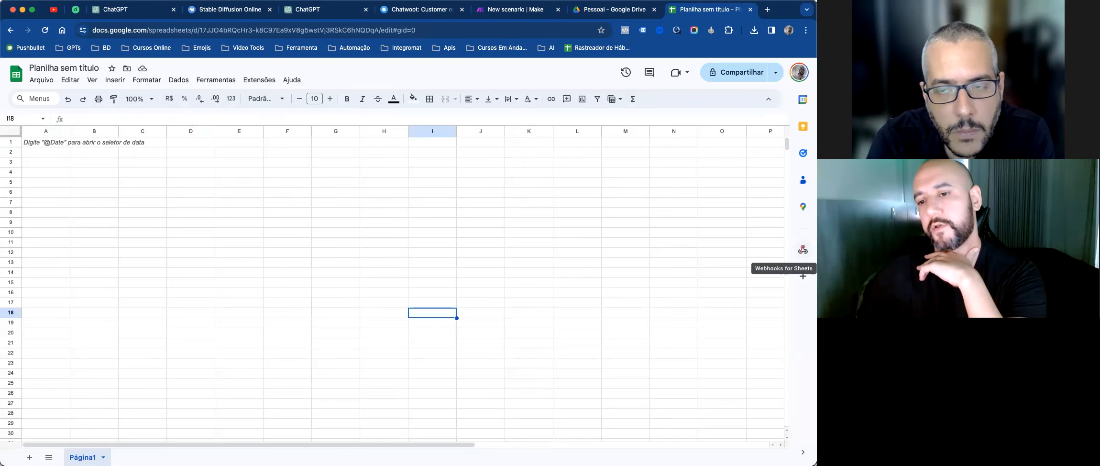
pyautogui.click(803, 249)
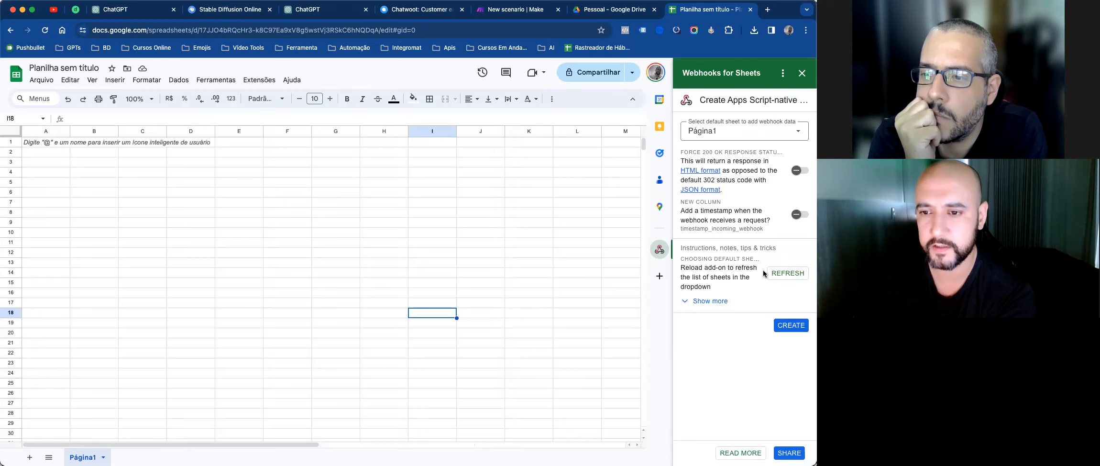
pyautogui.click(770, 130)
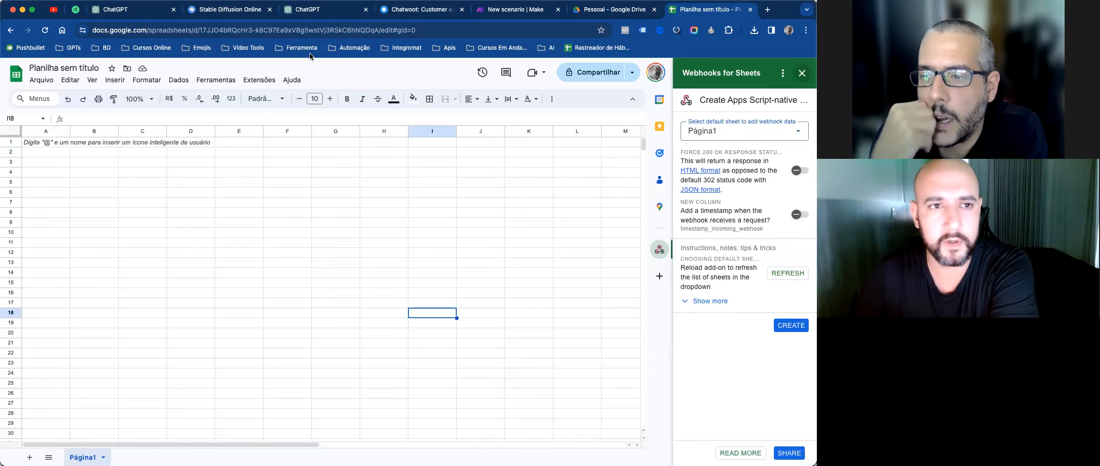
pyautogui.click(802, 73)
pyautogui.click(231, 81)
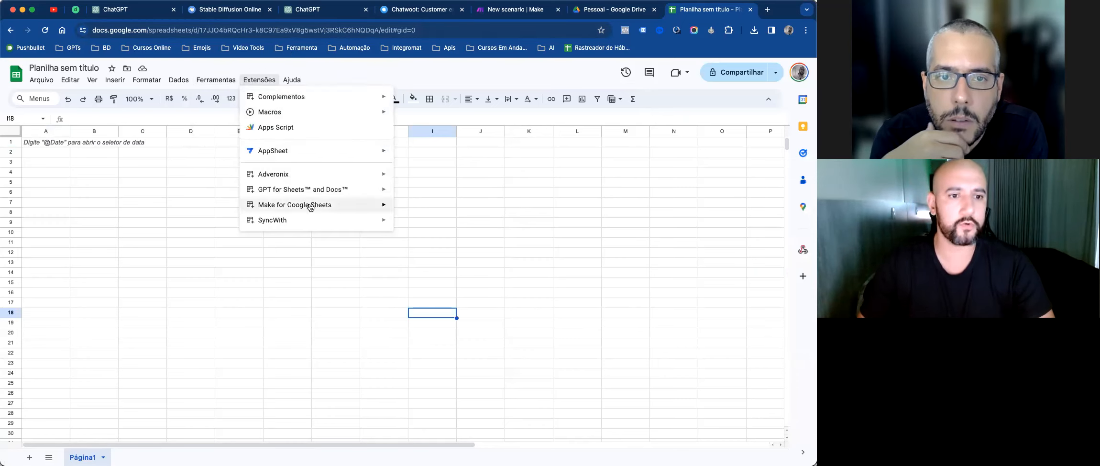
# Step: In the Make extension settings, put the scenario's webhook URL under Watch Changes and save
pyautogui.click(414, 208)
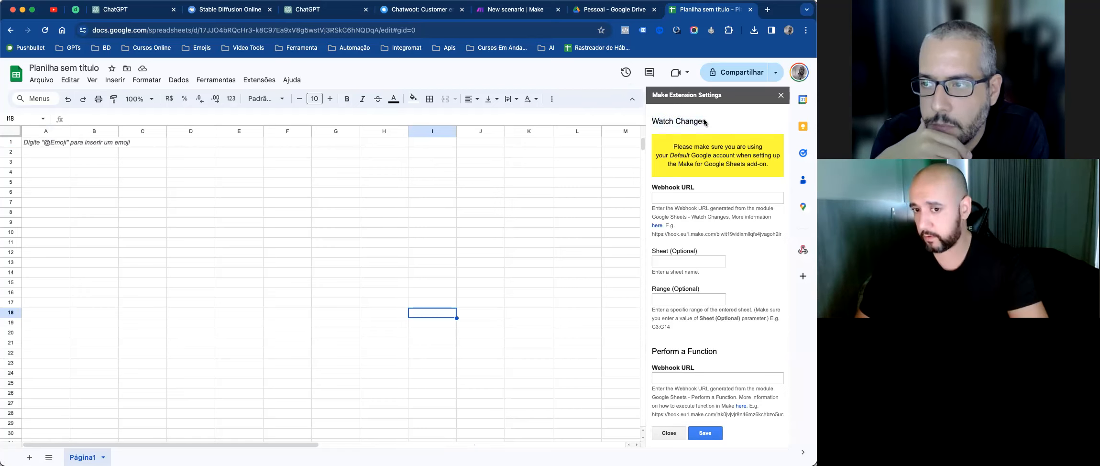
pyautogui.click(704, 198)
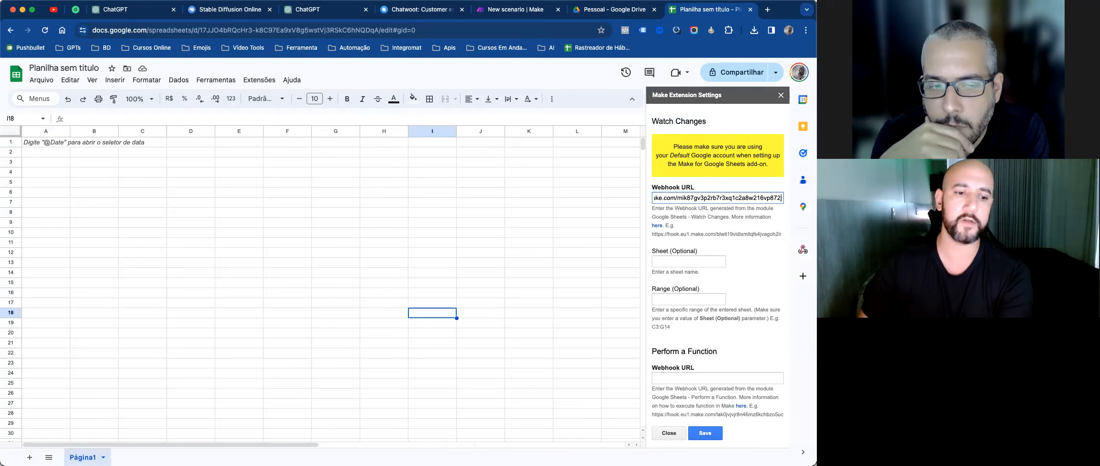
pyautogui.moveTo(44, 141); pyautogui.dragTo(286, 319)
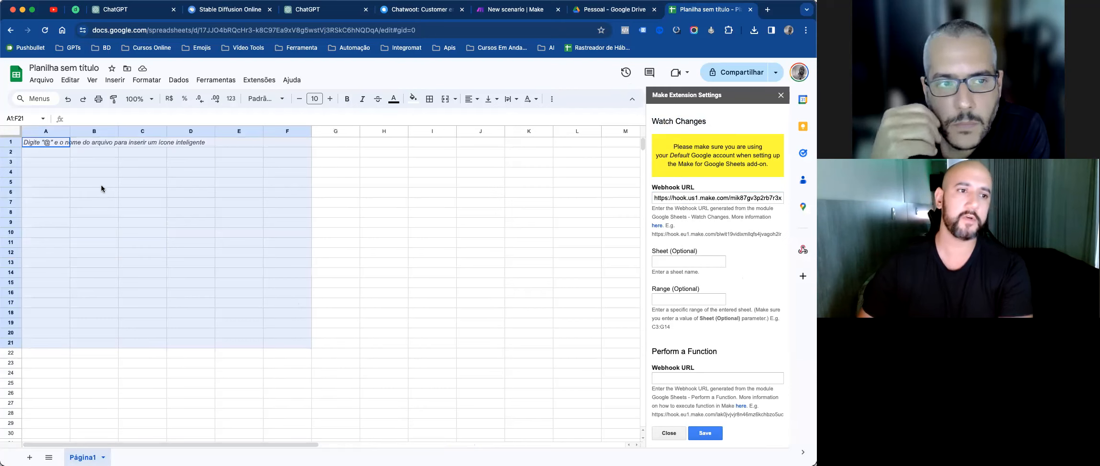
pyautogui.moveTo(128, 185); pyautogui.dragTo(51, 144)
pyautogui.click(718, 198)
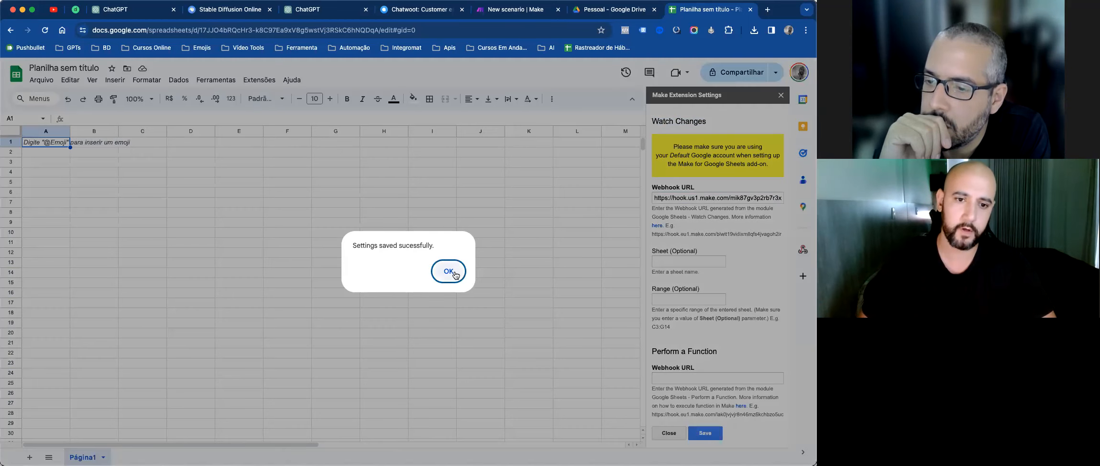
pyautogui.click(448, 271)
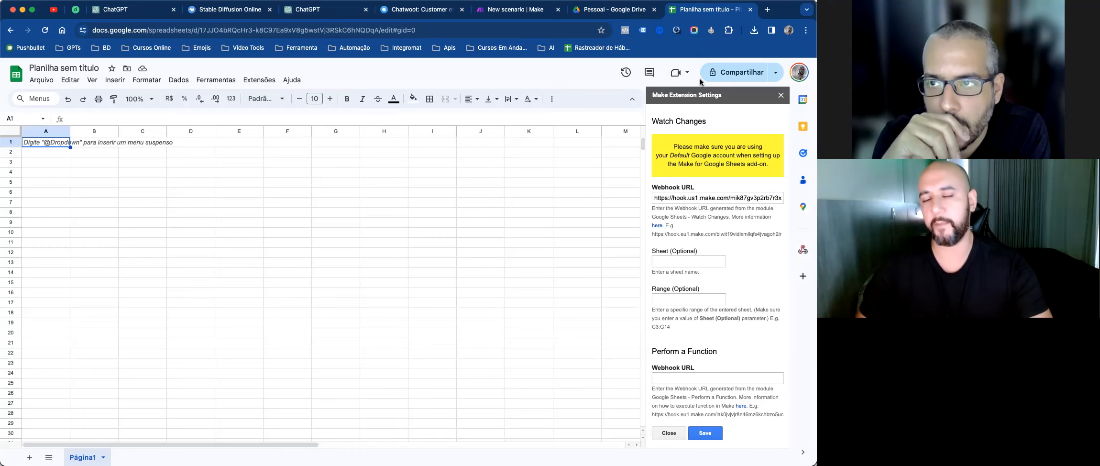
# Step: Run only the Custom webhook module, then enter TESTE in cell A1 to send it a bundle
pyautogui.click(520, 14)
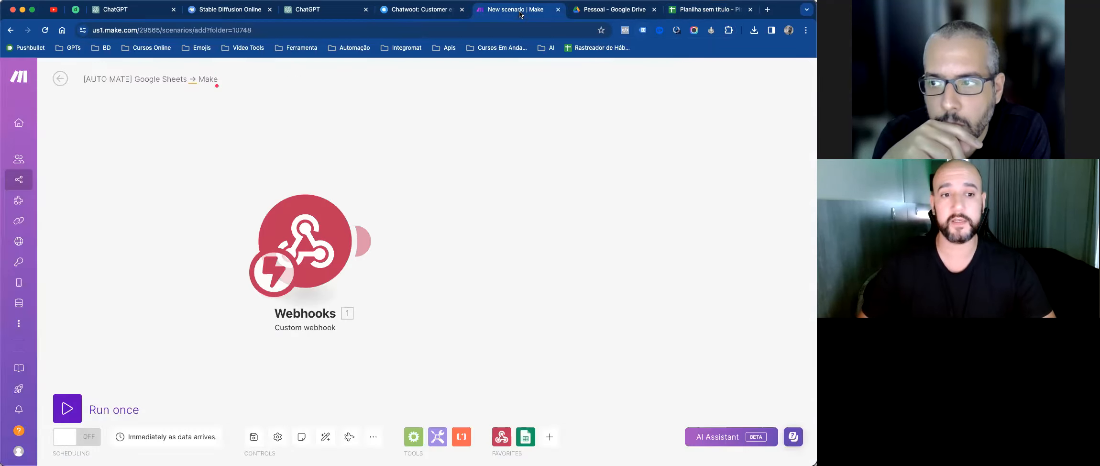
pyautogui.rightClick(322, 235)
pyautogui.click(344, 255)
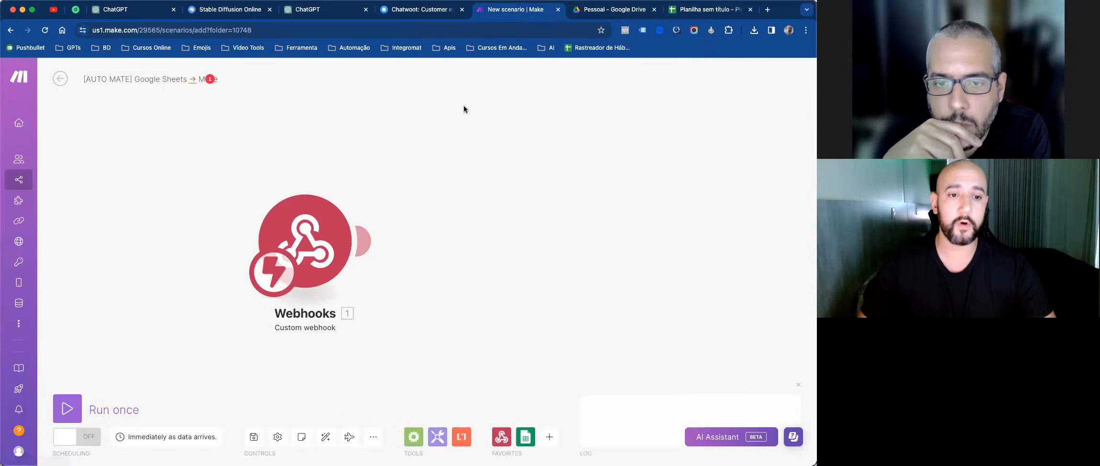
pyautogui.click(697, 10)
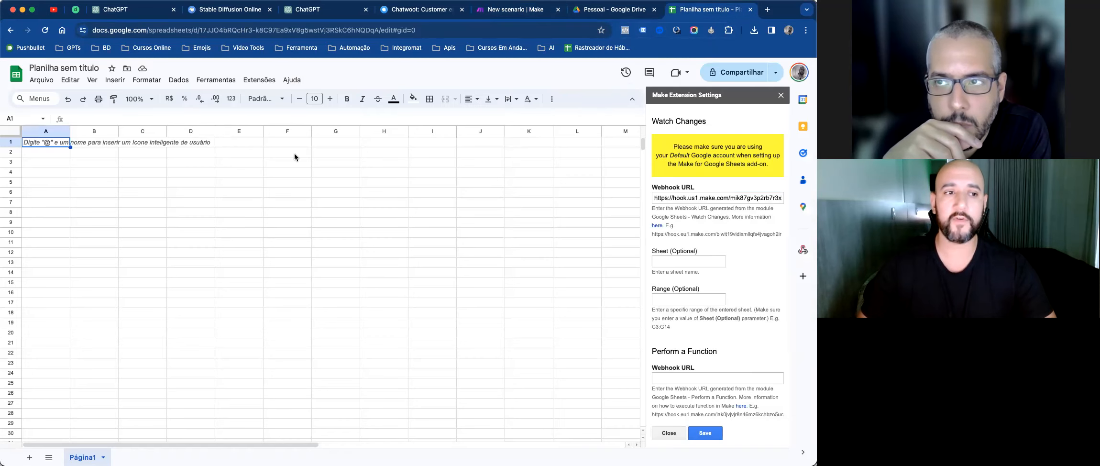
pyautogui.write('TESTE')
pyautogui.press('Return')
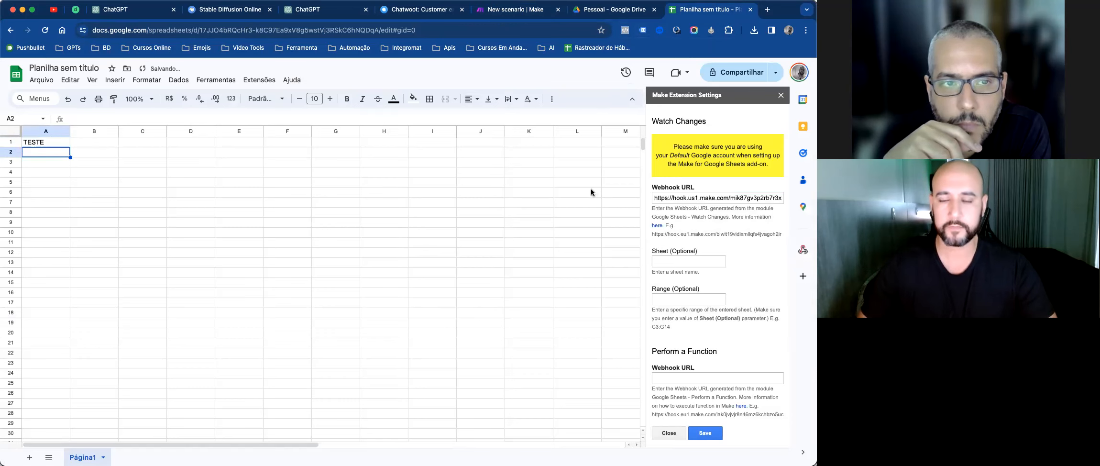
pyautogui.click(520, 11)
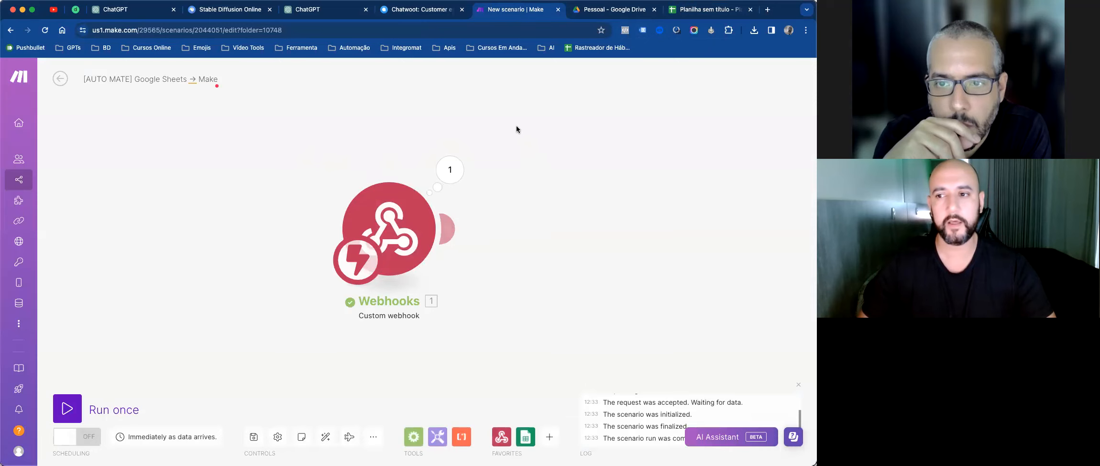
# Step: Open the webhook's received bundle and expand range, user and rowValues item 1 to find TESTE
pyautogui.click(448, 178)
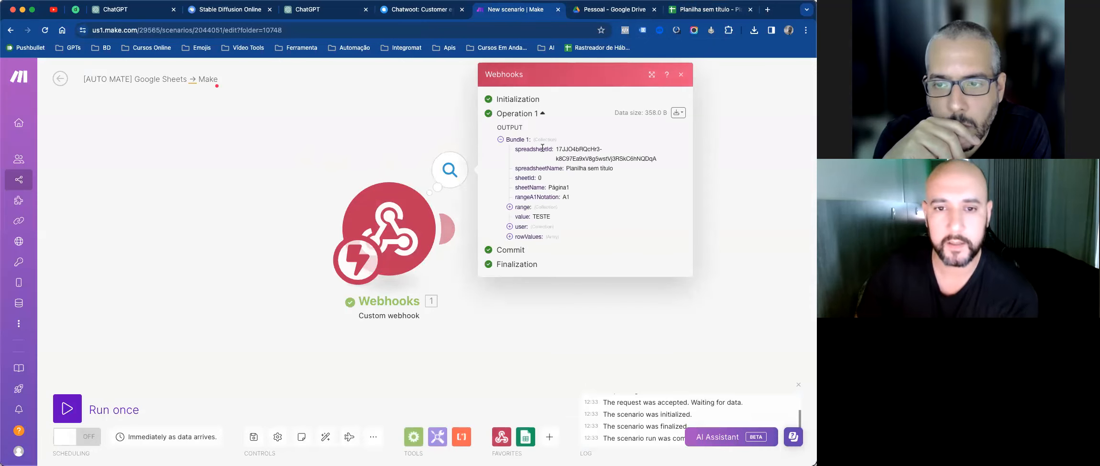
pyautogui.moveTo(556, 147); pyautogui.dragTo(665, 157)
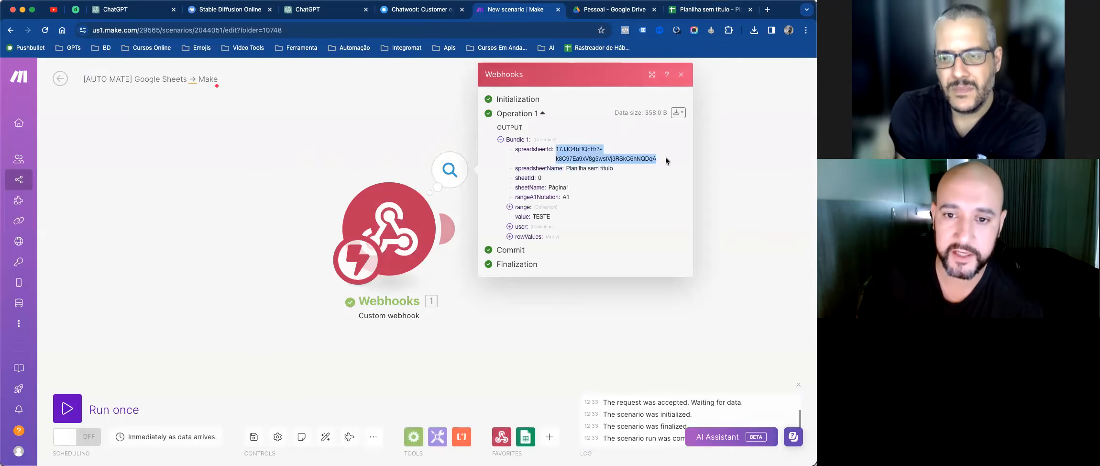
pyautogui.click(568, 169)
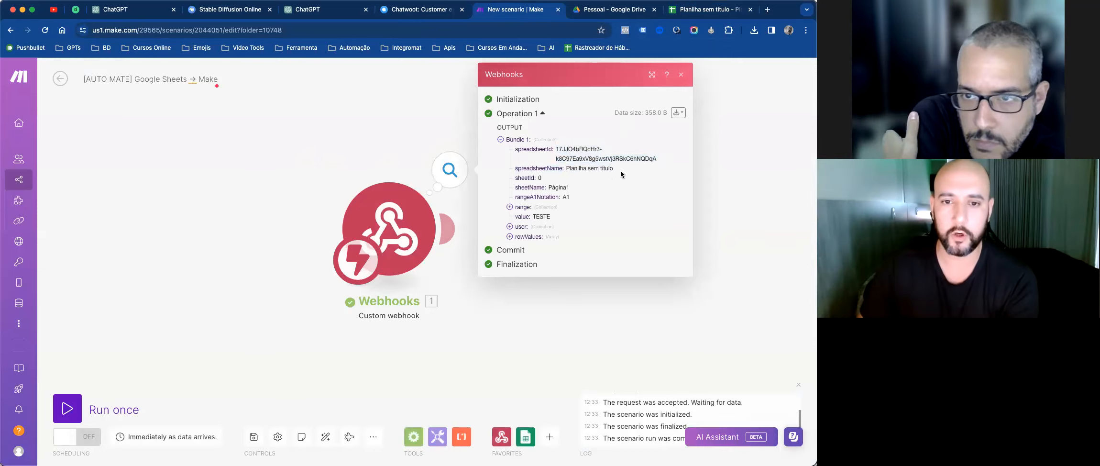
pyautogui.click(510, 207)
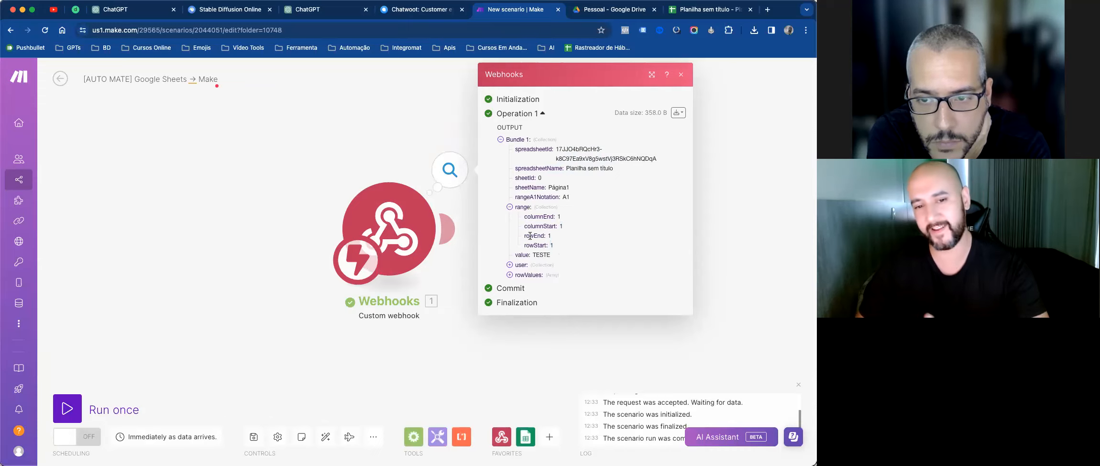
pyautogui.doubleClick(544, 255)
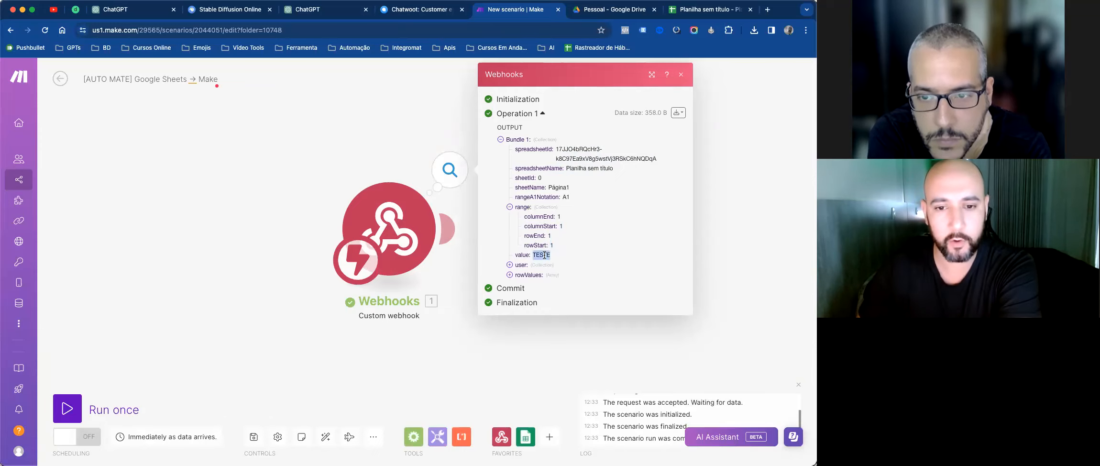
pyautogui.click(520, 265)
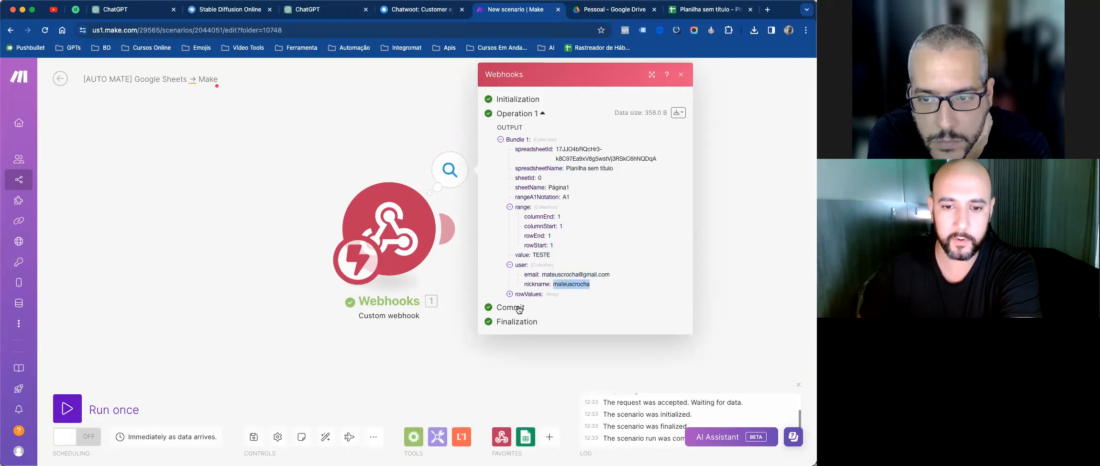
pyautogui.click(510, 294)
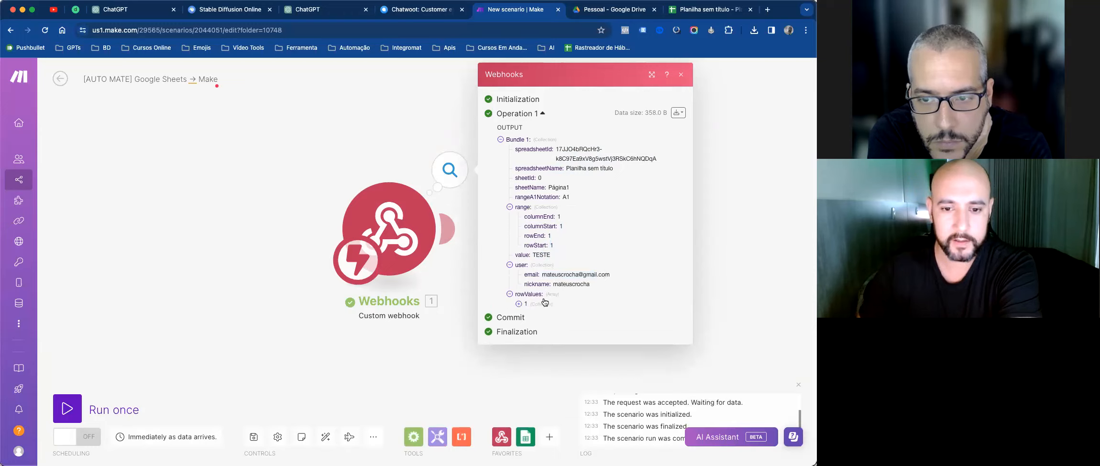
pyautogui.click(519, 304)
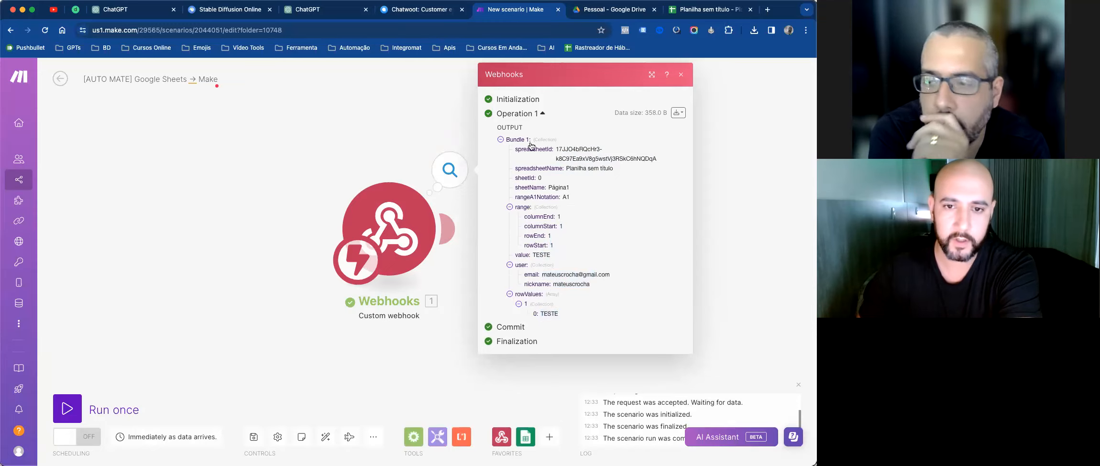
pyautogui.click(681, 77)
# Step: Enter the headers Nome, Telefone and E-mail in cells A1–C1
pyautogui.click(692, 9)
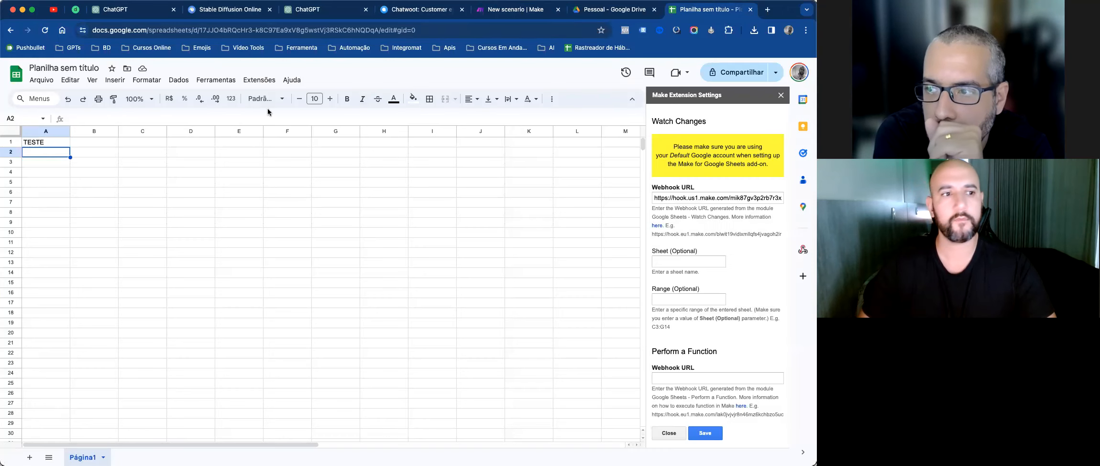
pyautogui.write('Nome')
pyautogui.press('Tab')
pyautogui.write('Telefone')
pyautogui.press('Tab')
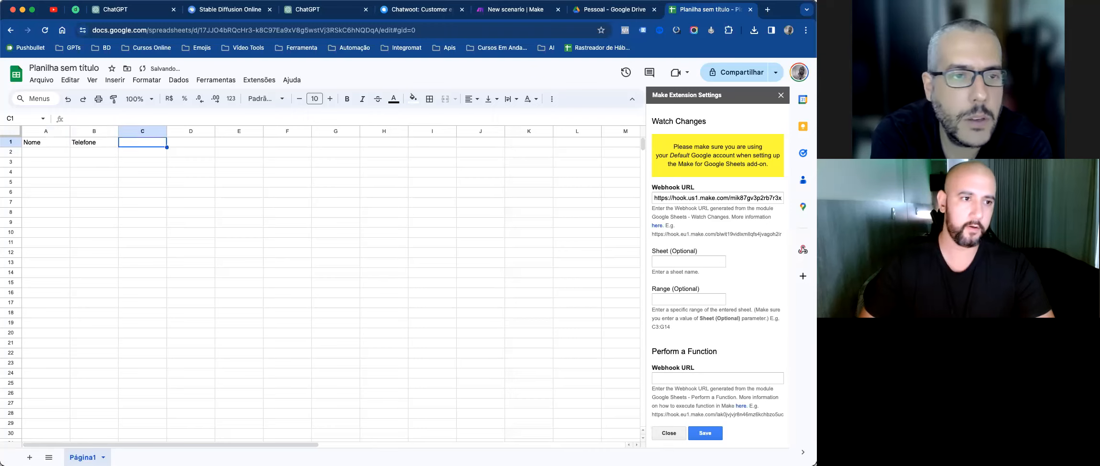
pyautogui.press('Down')
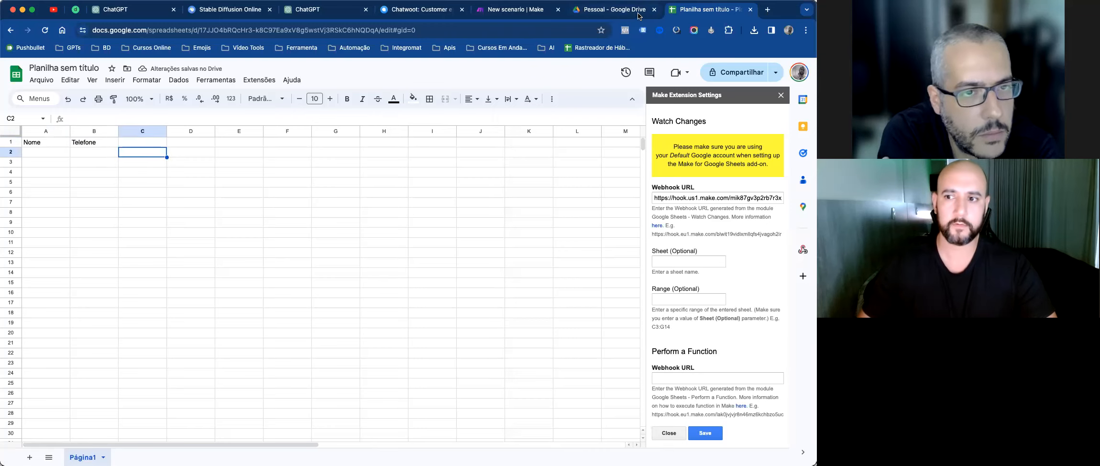
pyautogui.press('Up')
pyautogui.write('E-mail')
pyautogui.press('Return')
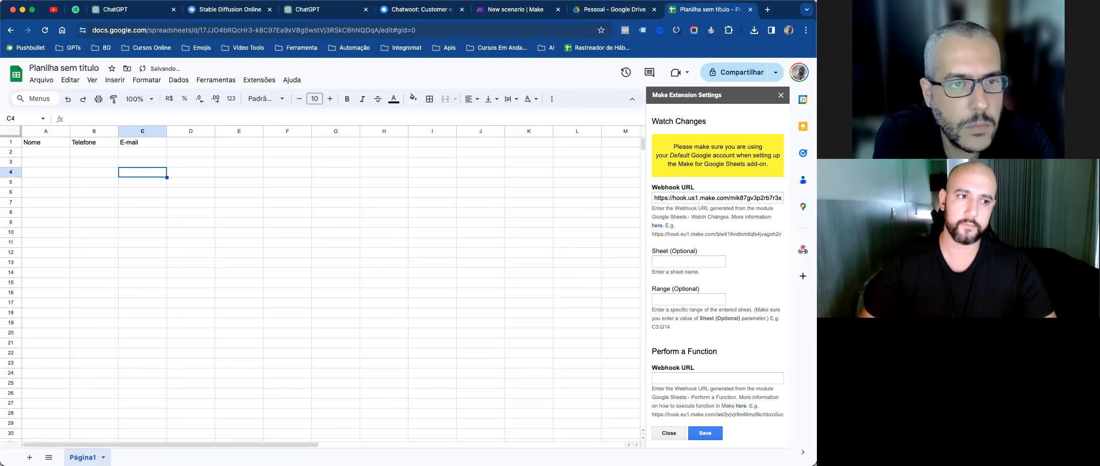
pyautogui.press('Left')
pyautogui.press('Left')
pyautogui.press('Right')
pyautogui.press('Right')
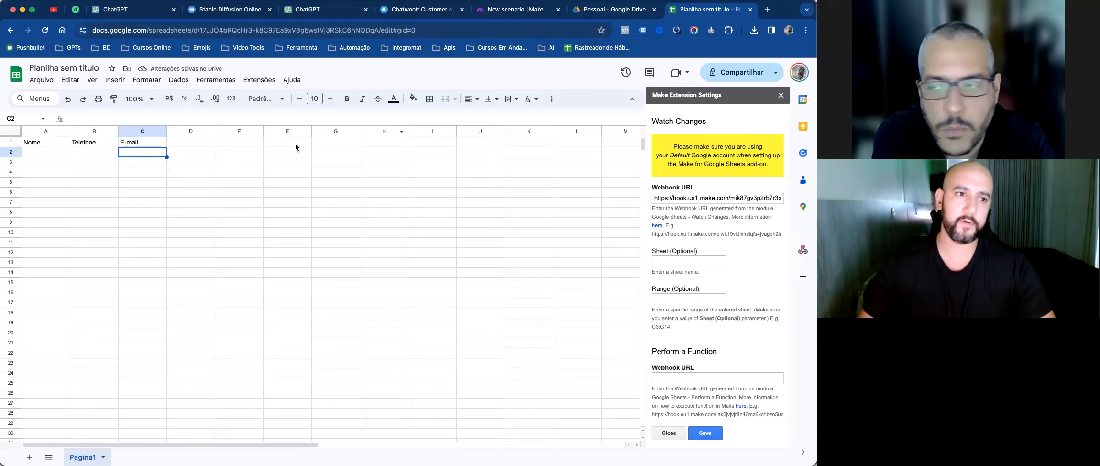
# Step: Add the Status header in D1 with Aguardando beneath it in D2
pyautogui.click(193, 145)
pyautogui.write('Status')
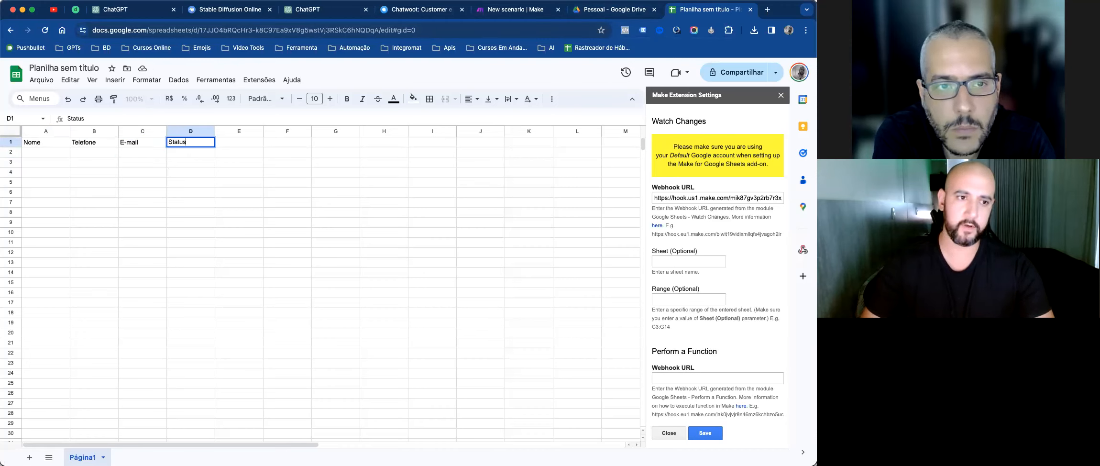
pyautogui.press('Tab')
pyautogui.press('Down')
pyautogui.press('Left')
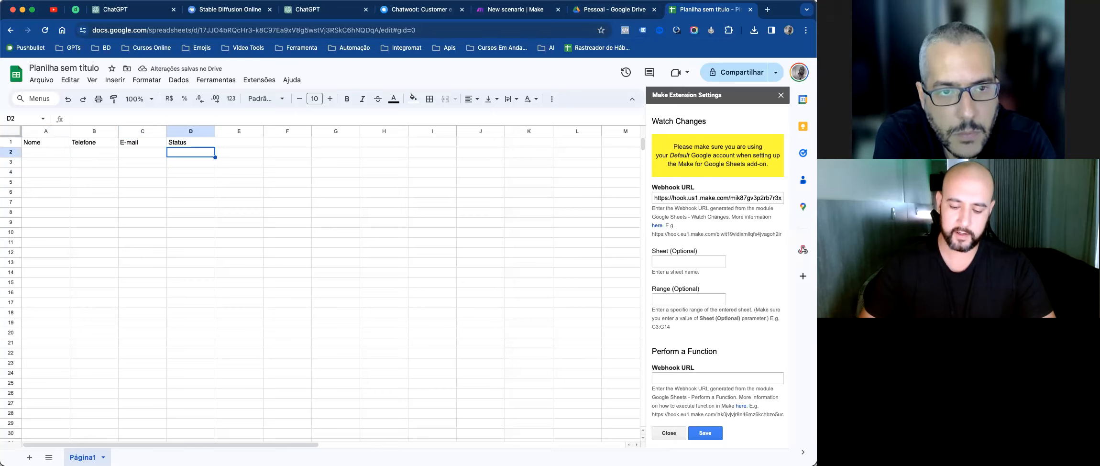
pyautogui.write('Aguardando')
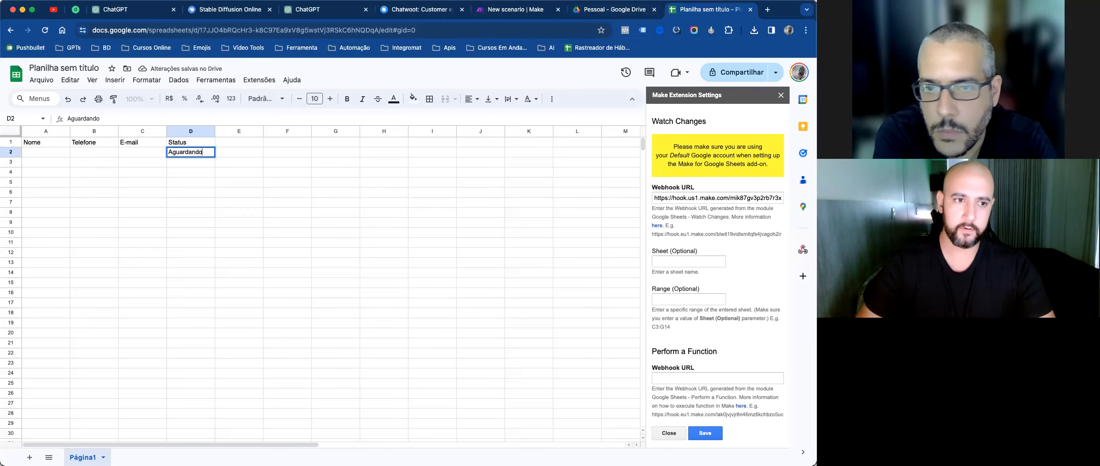
pyautogui.press('Return')
pyautogui.press('Up')
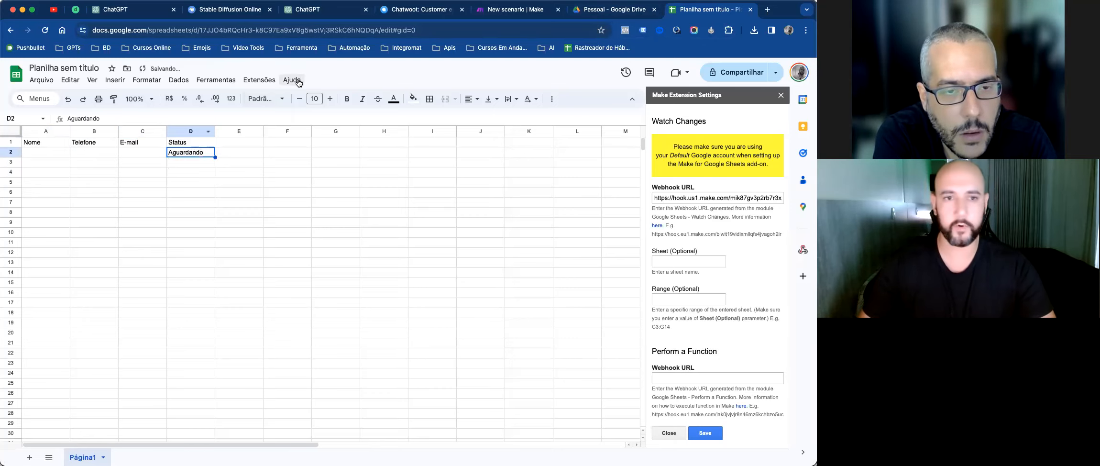
pyautogui.click(502, 14)
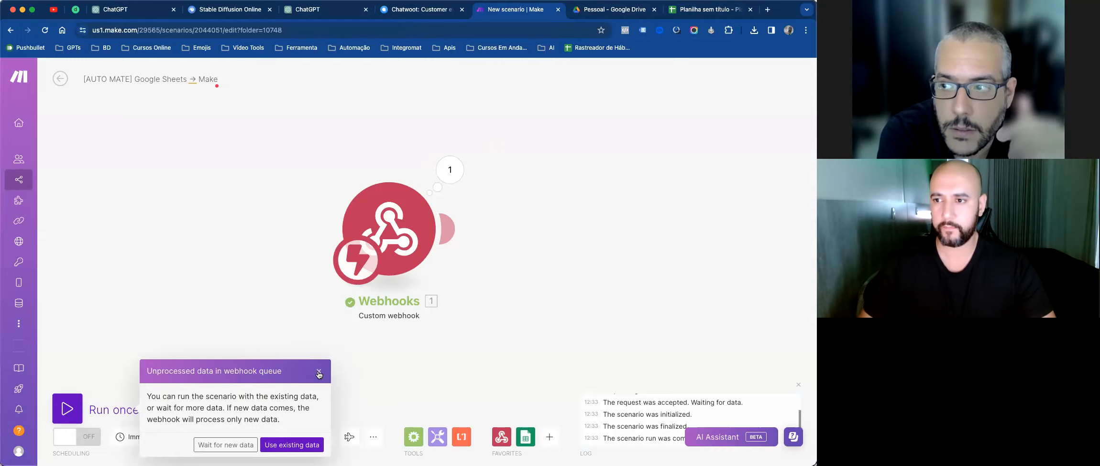
# Step: Run once waiting for new data, change D2 to Confirmado, and open the run's output
pyautogui.click(234, 445)
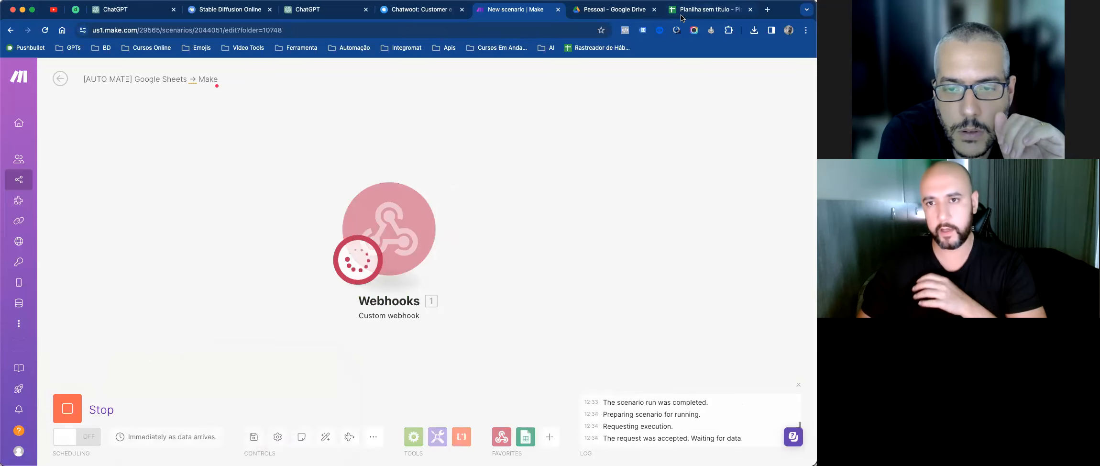
pyautogui.click(707, 9)
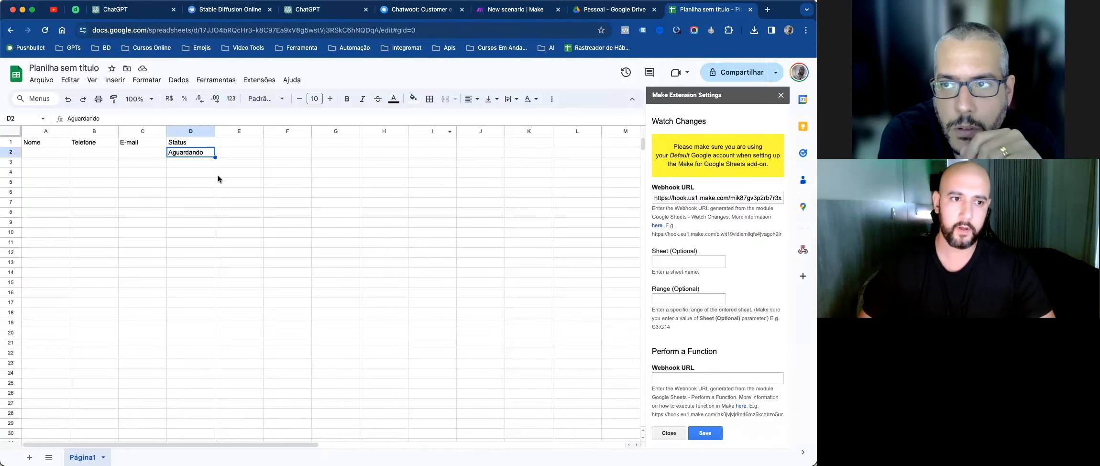
pyautogui.write('Confirma')
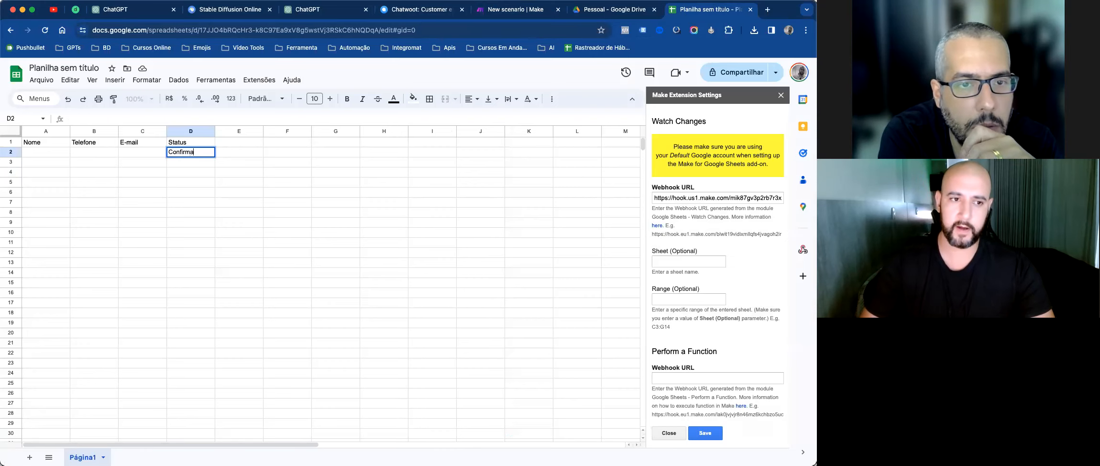
pyautogui.press('Return')
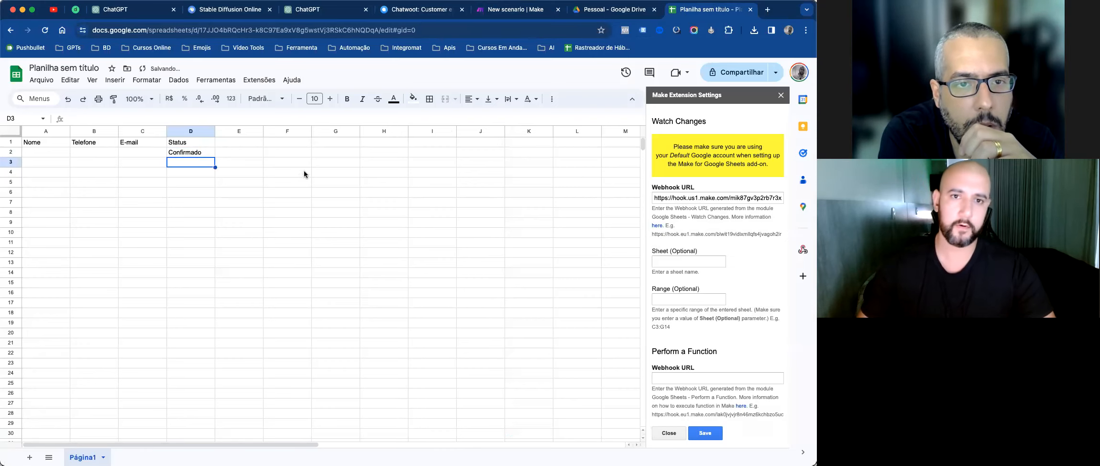
pyautogui.click(538, 12)
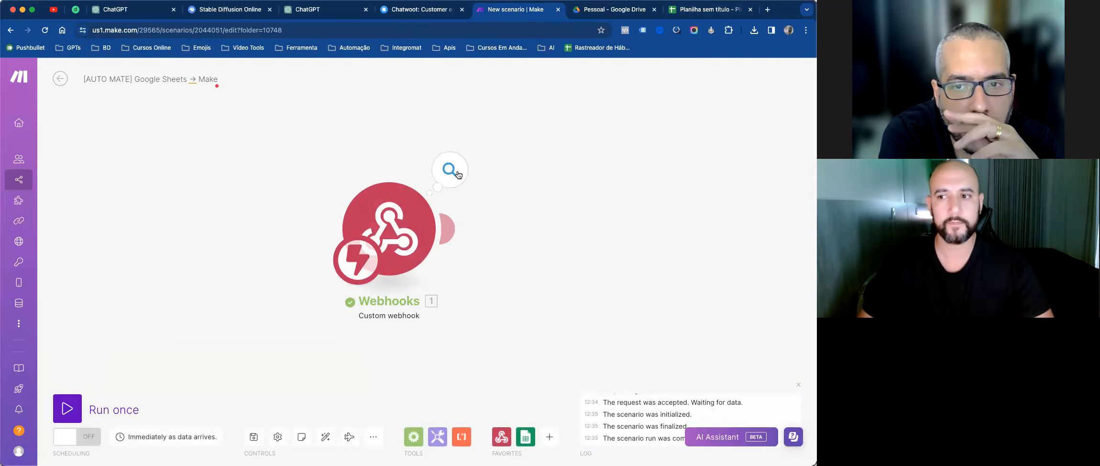
pyautogui.click(458, 174)
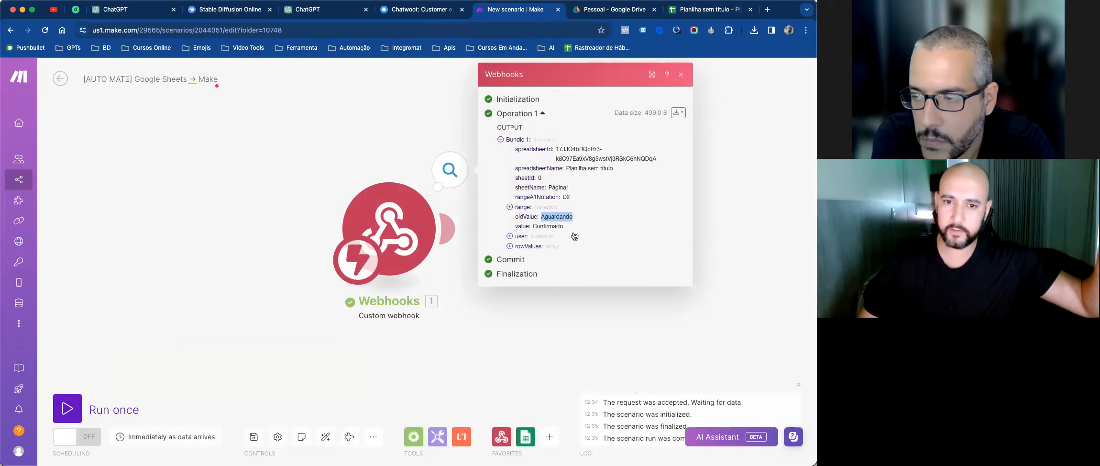
pyautogui.doubleClick(544, 226)
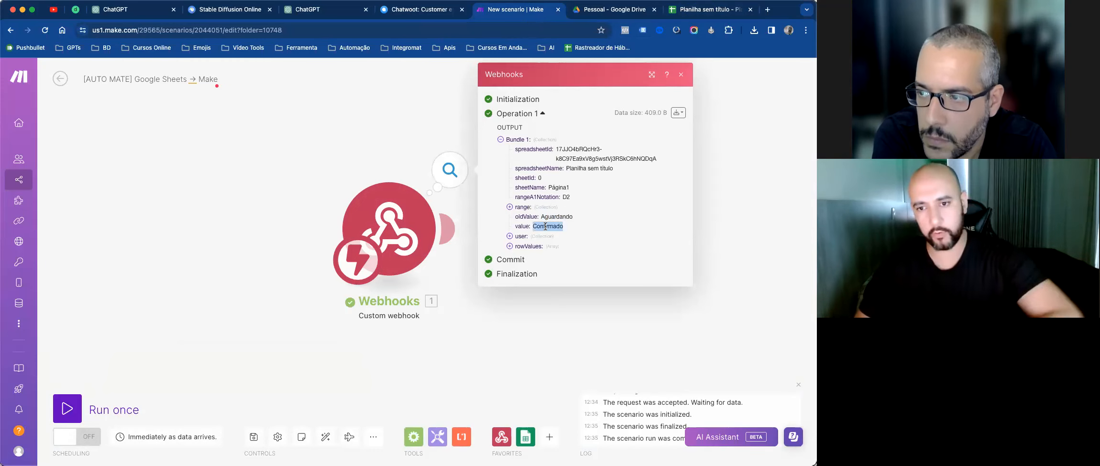
pyautogui.click(525, 247)
pyautogui.click(569, 256)
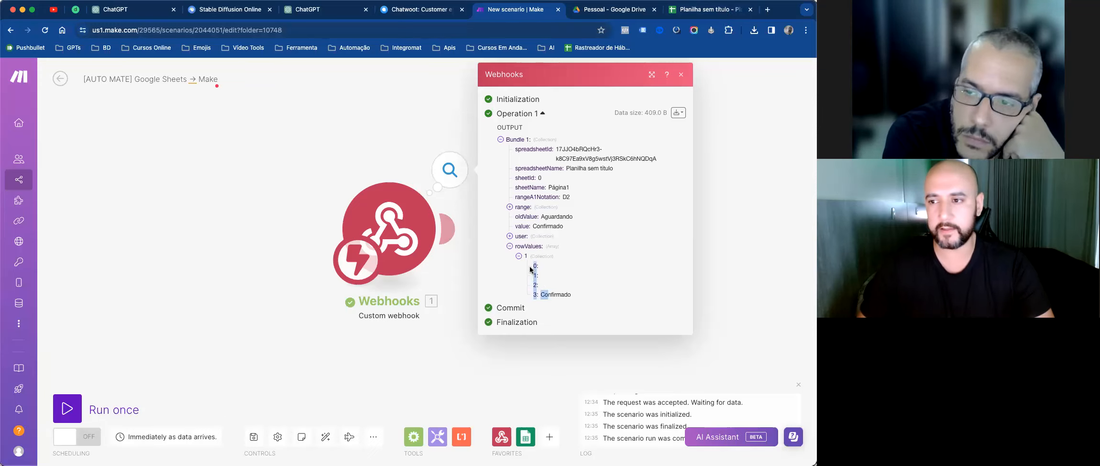
pyautogui.click(424, 97)
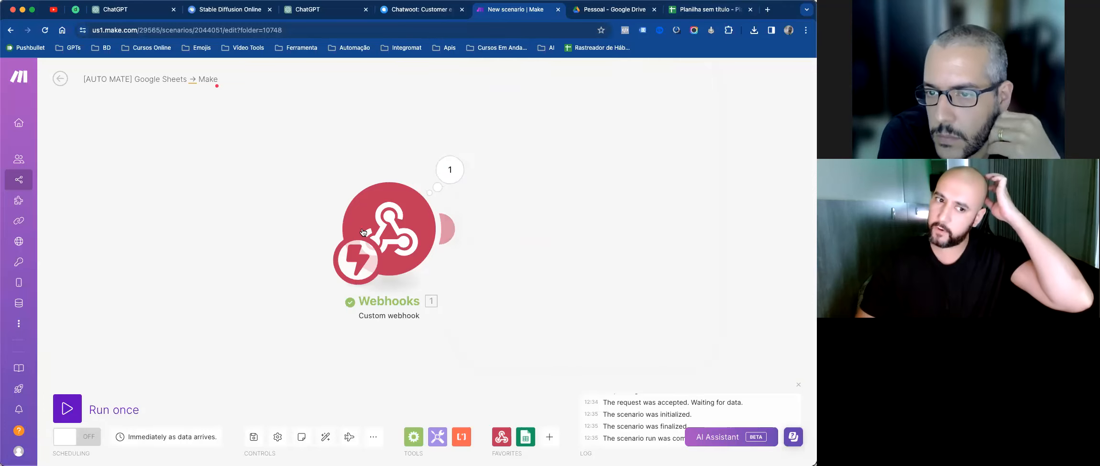
# Step: Start Run once with Wait for new data, then enter a phone number in B2 under Telefone
pyautogui.click(67, 408)
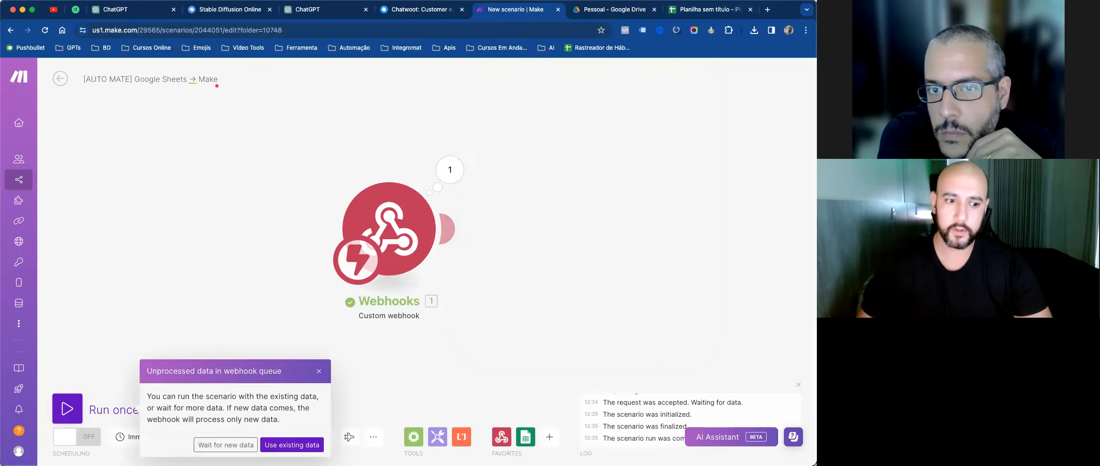
pyautogui.click(224, 445)
pyautogui.click(697, 14)
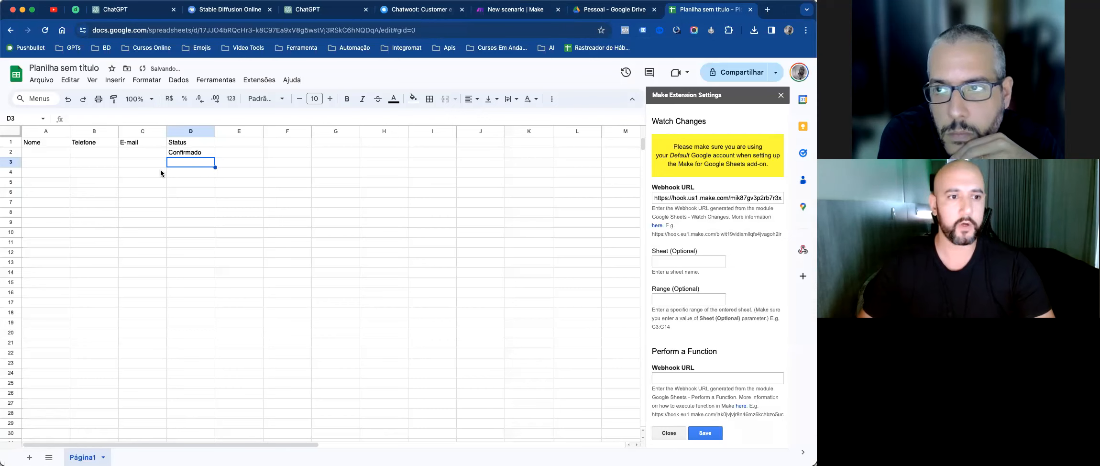
pyautogui.click(87, 152)
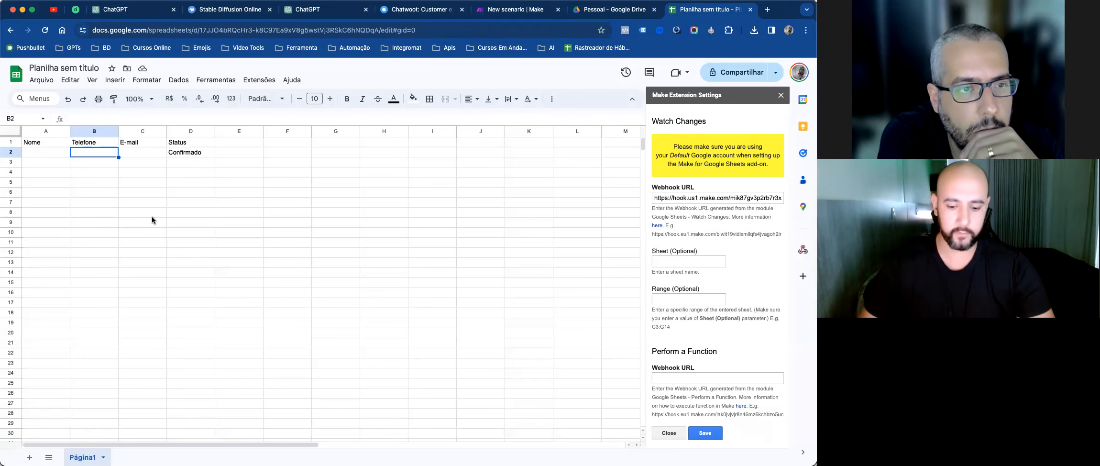
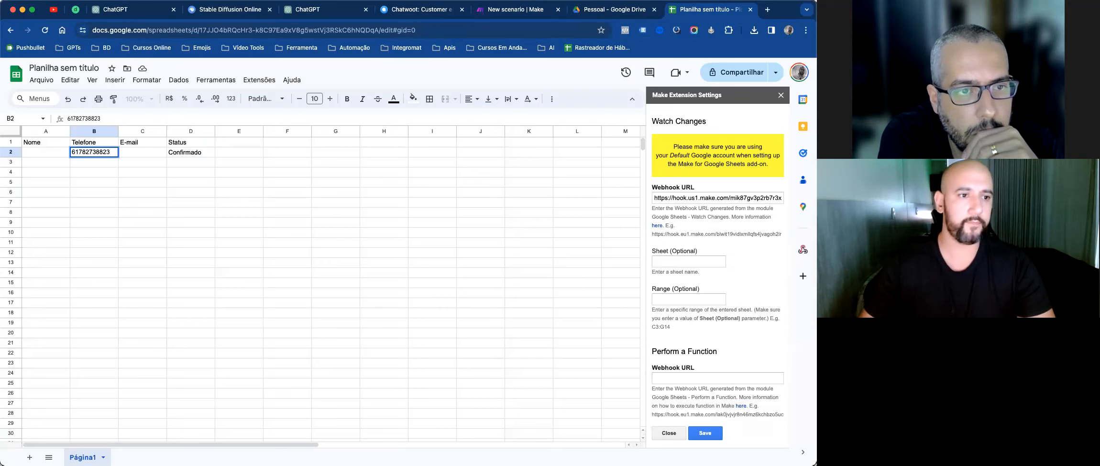
pyautogui.click(241, 261)
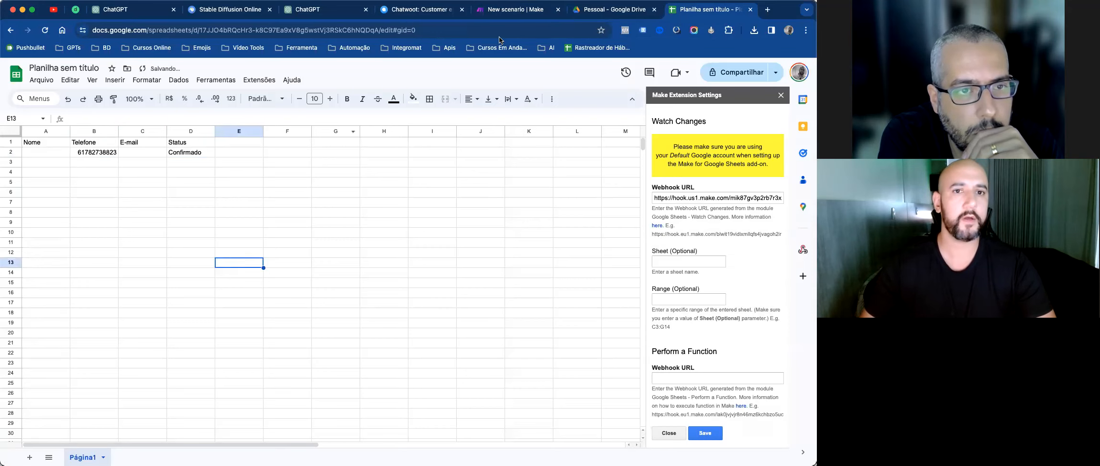
pyautogui.click(536, 13)
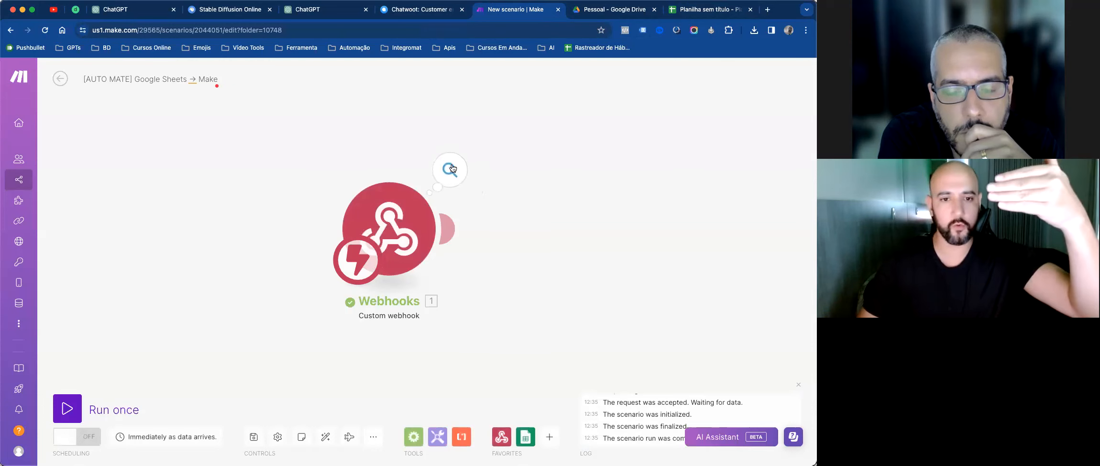
pyautogui.click(450, 170)
# Step: Expand rowValues item 1 to show the B2 phone number alongside Confirmado, then close the inspector
pyautogui.click(510, 236)
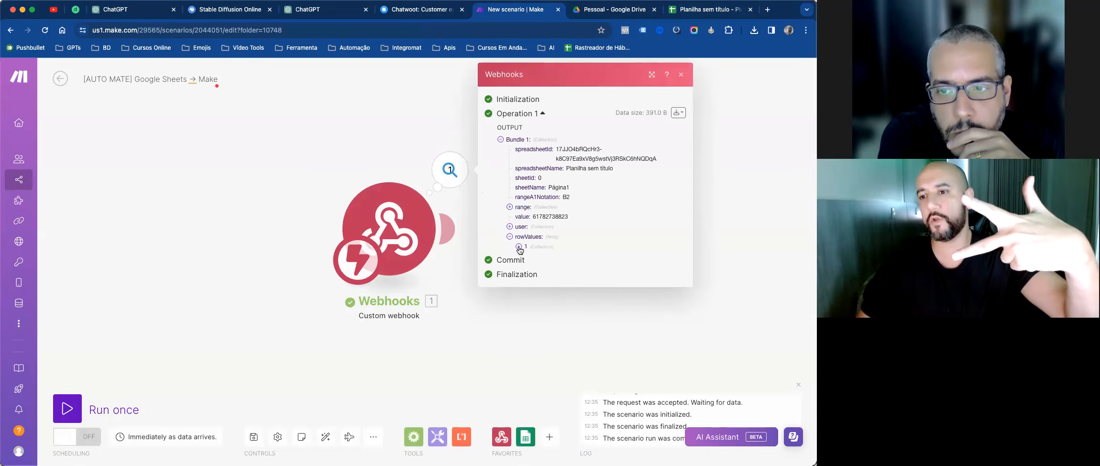
pyautogui.click(518, 246)
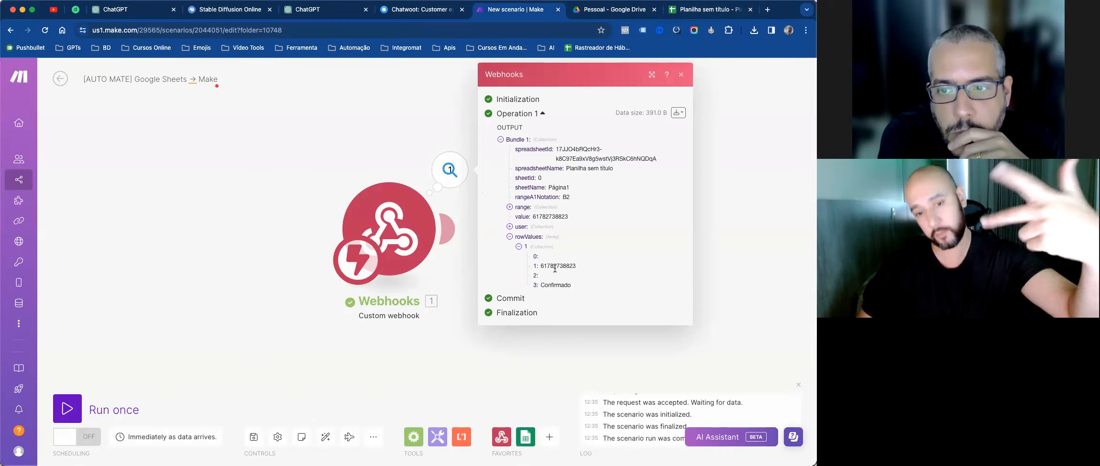
pyautogui.tripleClick(538, 265)
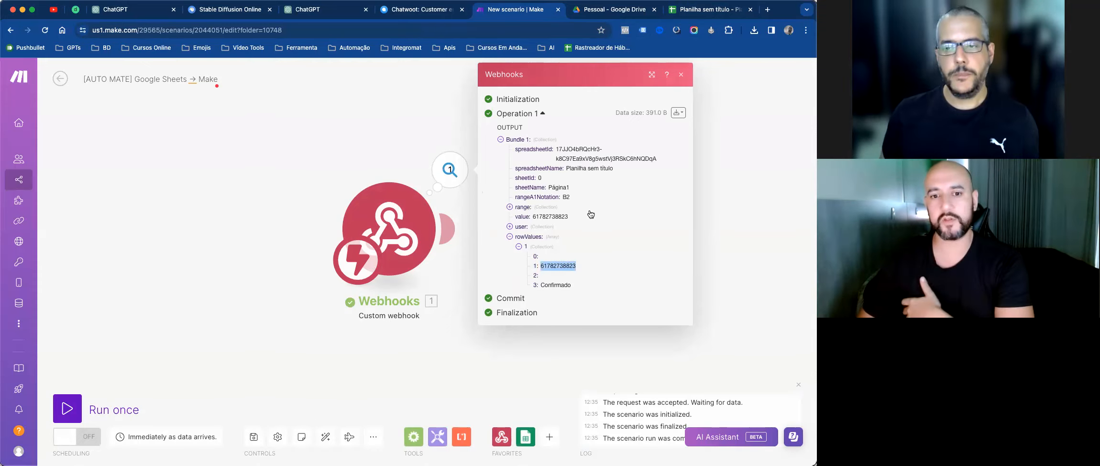
pyautogui.click(680, 75)
pyautogui.click(721, 9)
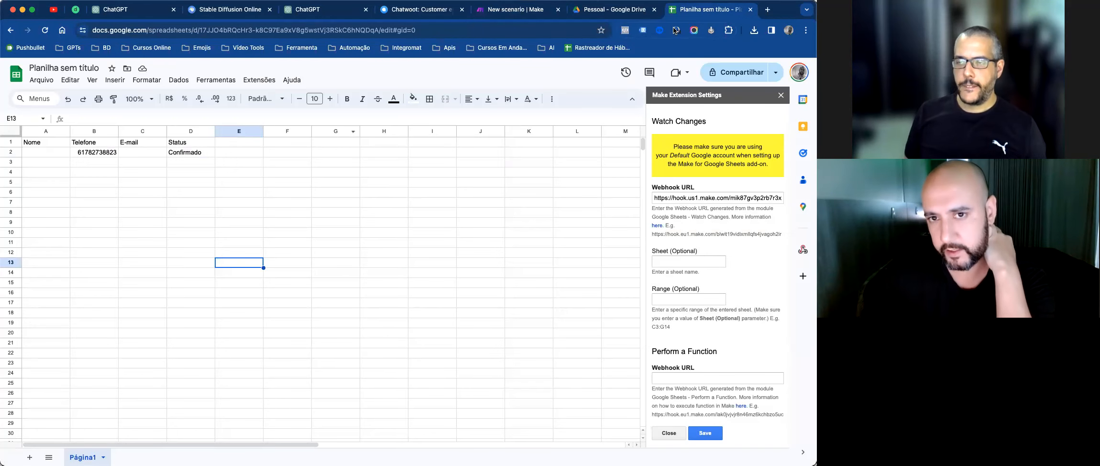
# Step: Fill rows 3 onward with sample entries such as joao, asdas, asda and das
pyautogui.click(25, 163)
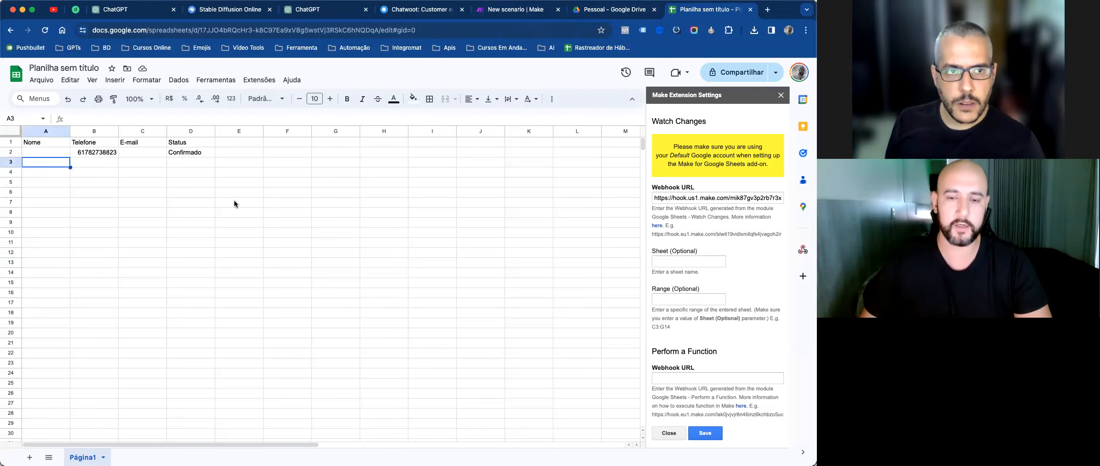
pyautogui.write('joao')
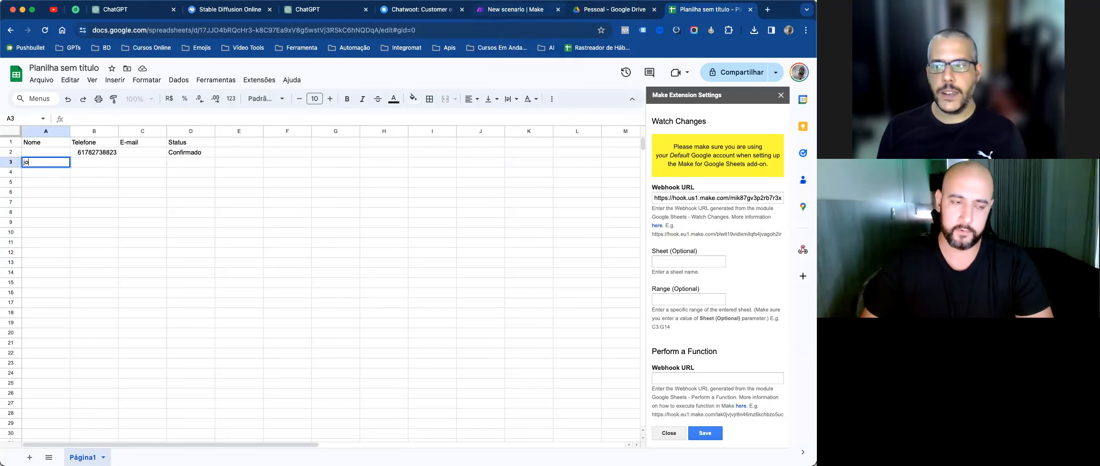
pyautogui.press('Tab')
pyautogui.write('asdas')
pyautogui.press('Tab')
pyautogui.write('asdsd')
pyautogui.press('Return')
pyautogui.write('asda')
pyautogui.press('Tab')
pyautogui.write('asdas')
pyautogui.press('Return')
pyautogui.press('Return')
pyautogui.write('asda')
pyautogui.press('Return')
pyautogui.write('asda')
pyautogui.press('Return')
pyautogui.write('das')
pyautogui.press('Return')
pyautogui.write('das')
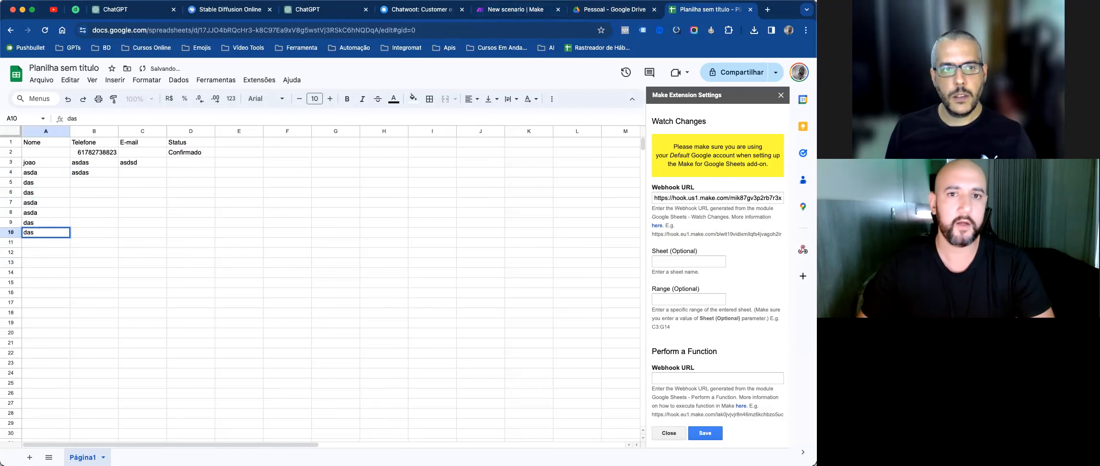
# Step: Run the scenario once using the existing queued data and inspect its rowValues
pyautogui.click(544, 15)
pyautogui.click(67, 409)
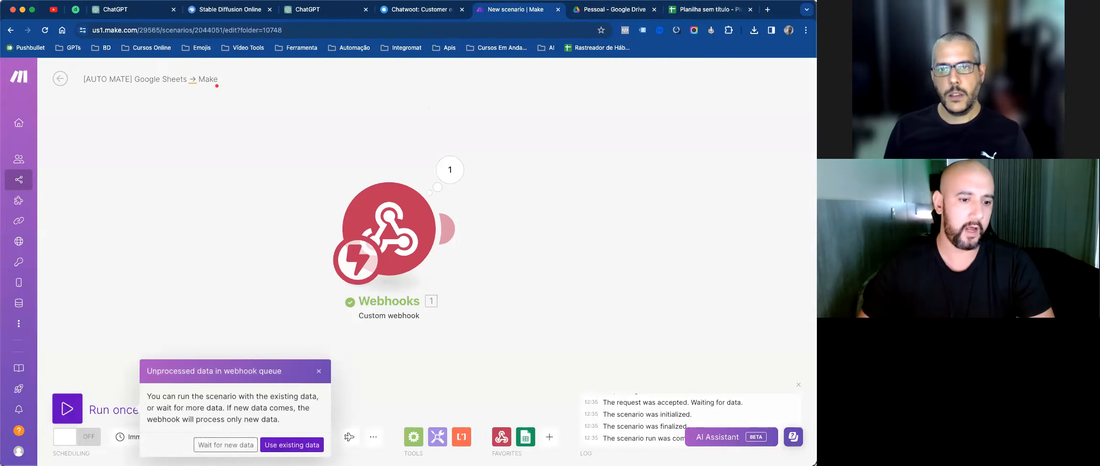
pyautogui.click(270, 444)
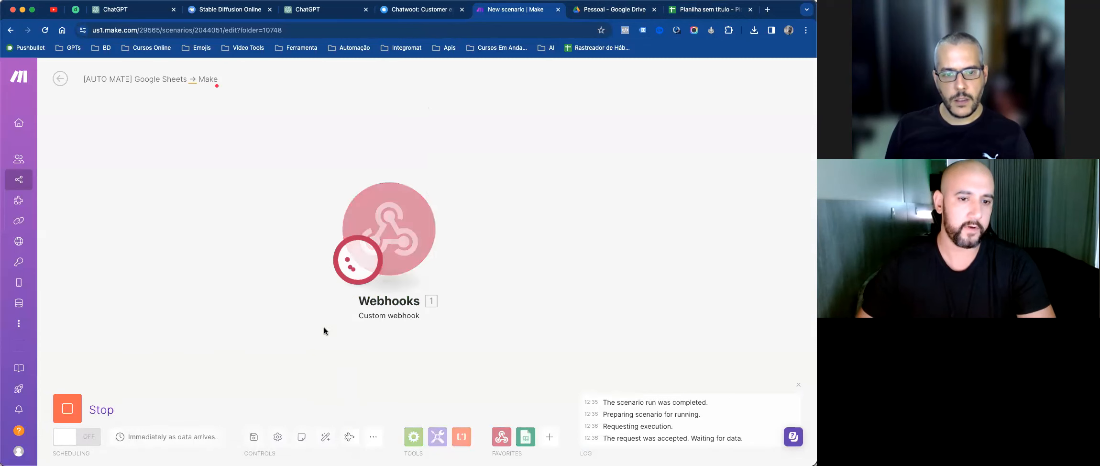
pyautogui.click(449, 170)
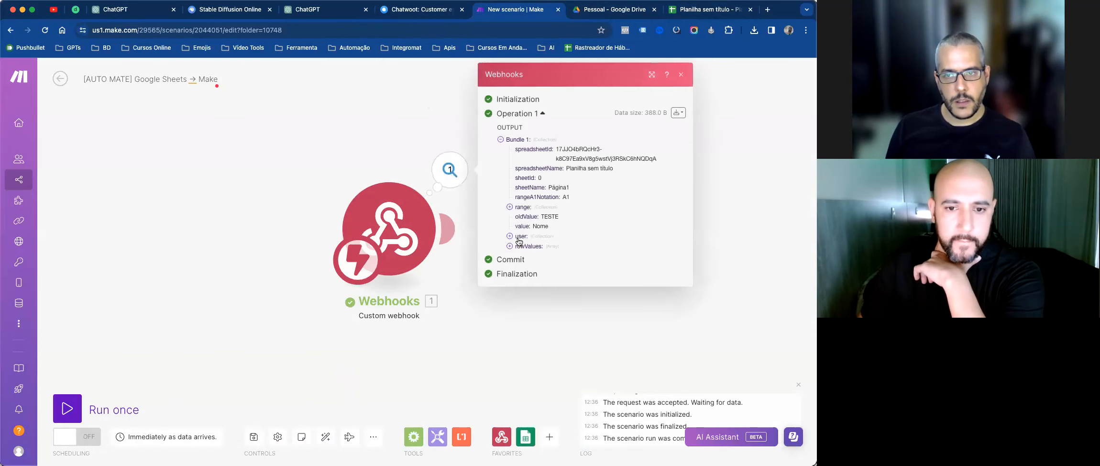
pyautogui.click(516, 246)
pyautogui.click(519, 257)
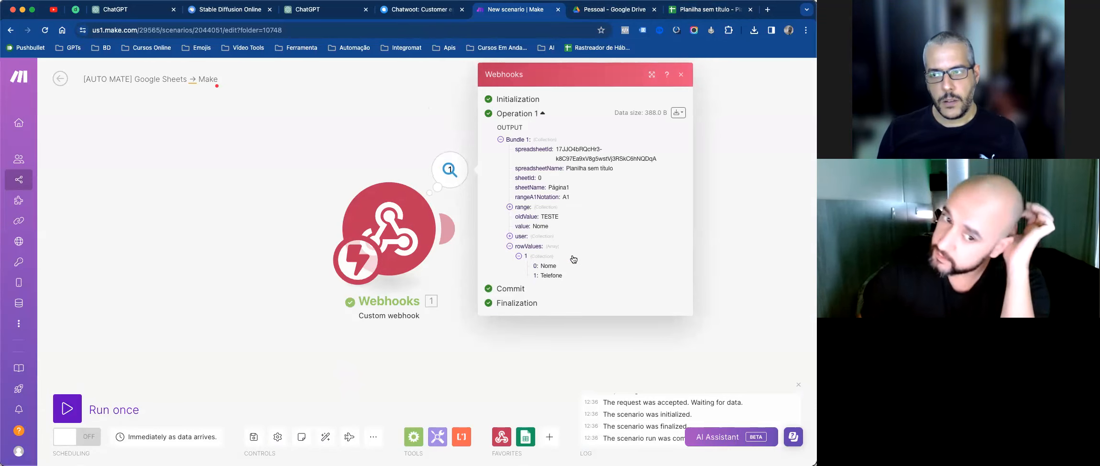
pyautogui.click(352, 134)
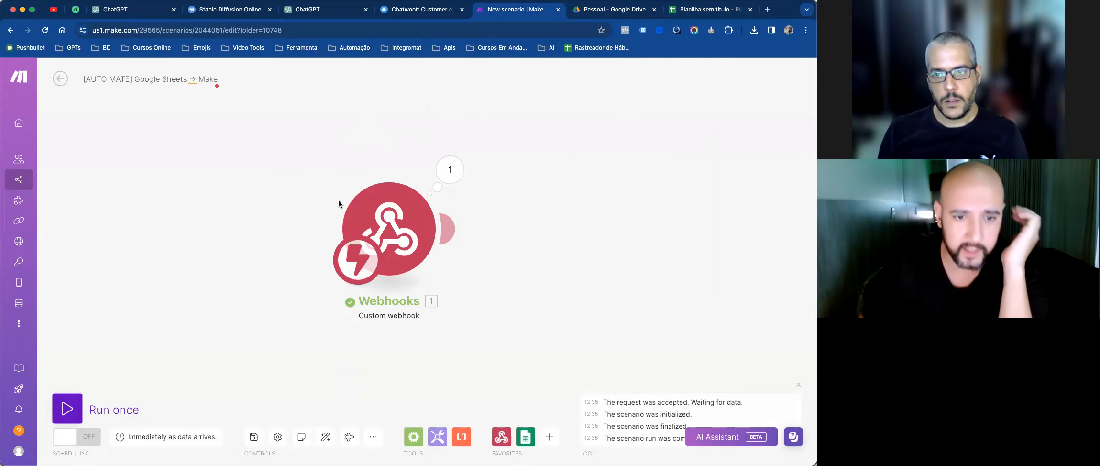
# Step: Start another Run once waiting for new data, then select cell B5 in the sheet
pyautogui.click(67, 408)
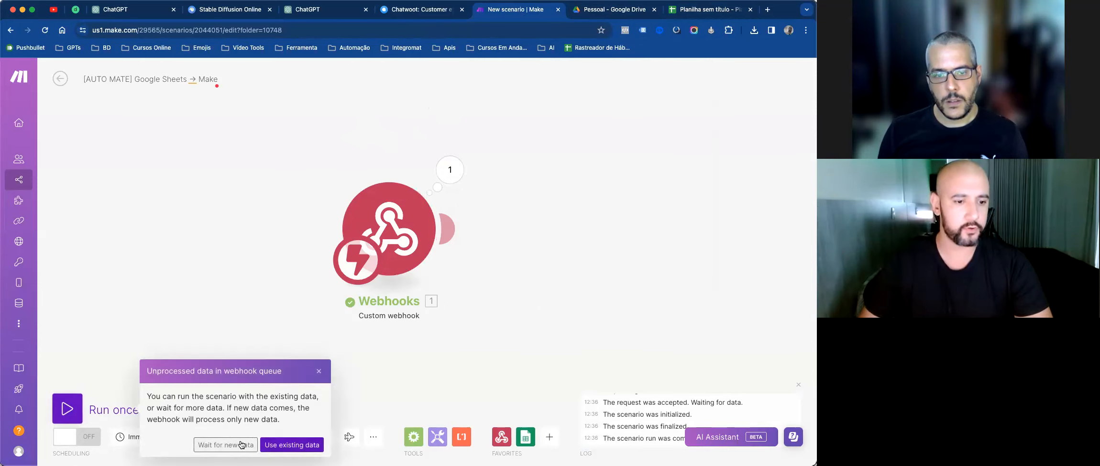
pyautogui.click(225, 444)
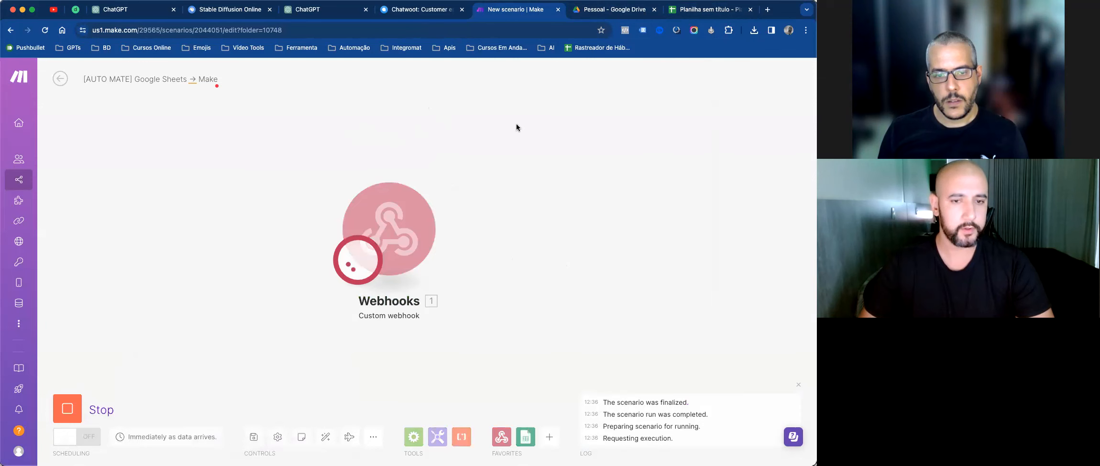
pyautogui.click(702, 11)
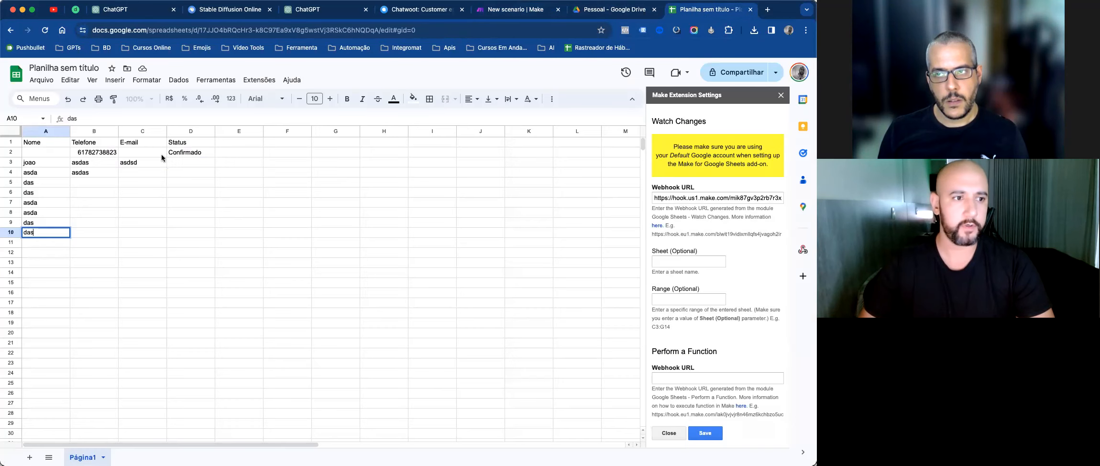
pyautogui.click(96, 185)
# Step: Type more sample values (asdsa, d, asd, asdasd, asdas, as) into columns B and C
pyautogui.write('asdsa')
pyautogui.press('Tab')
pyautogui.write('d')
pyautogui.press('Return')
pyautogui.write('asd')
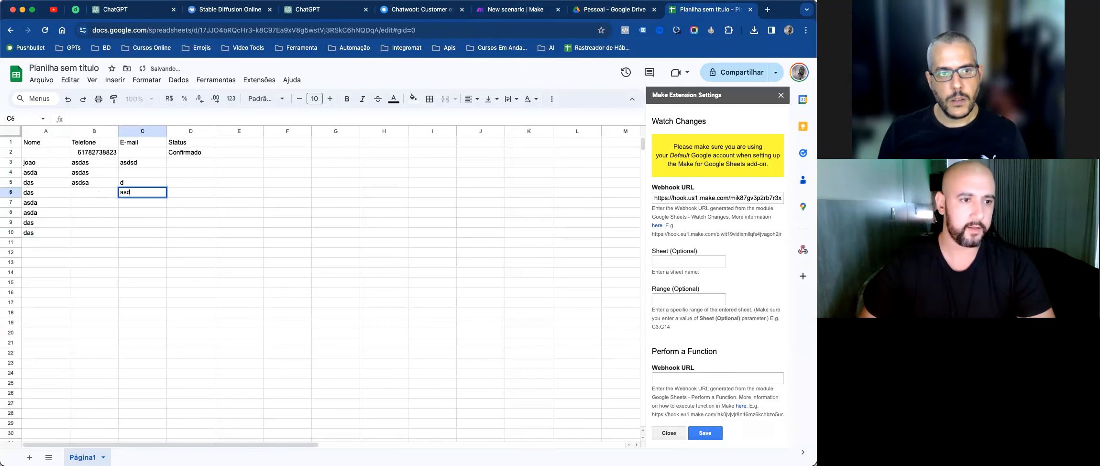
pyautogui.press('Down')
pyautogui.write('asdasd')
pyautogui.press('Left')
pyautogui.write('asdas')
pyautogui.press('Up')
pyautogui.write('as')
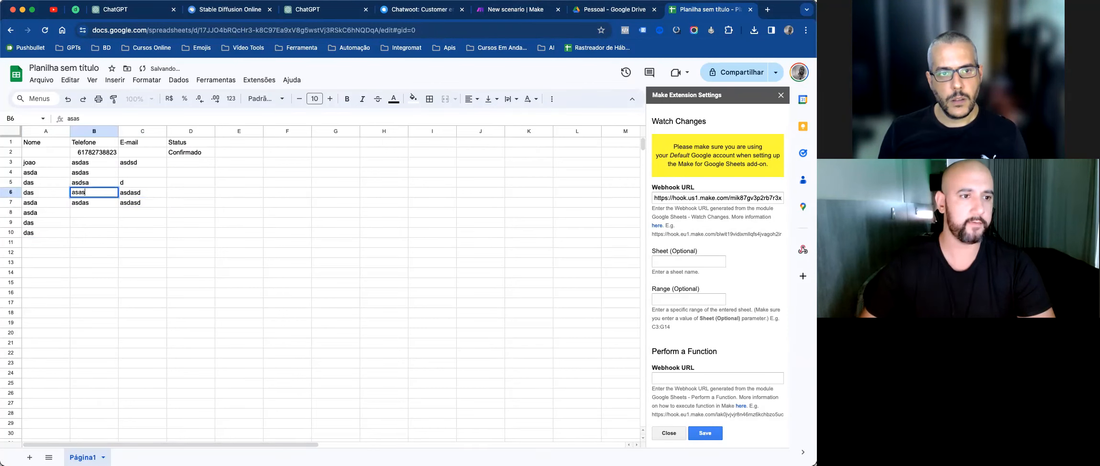
pyautogui.click(363, 194)
# Step: Inspect the webhook bundle's rowValues and range to confirm the A10 edit with value das
pyautogui.click(528, 10)
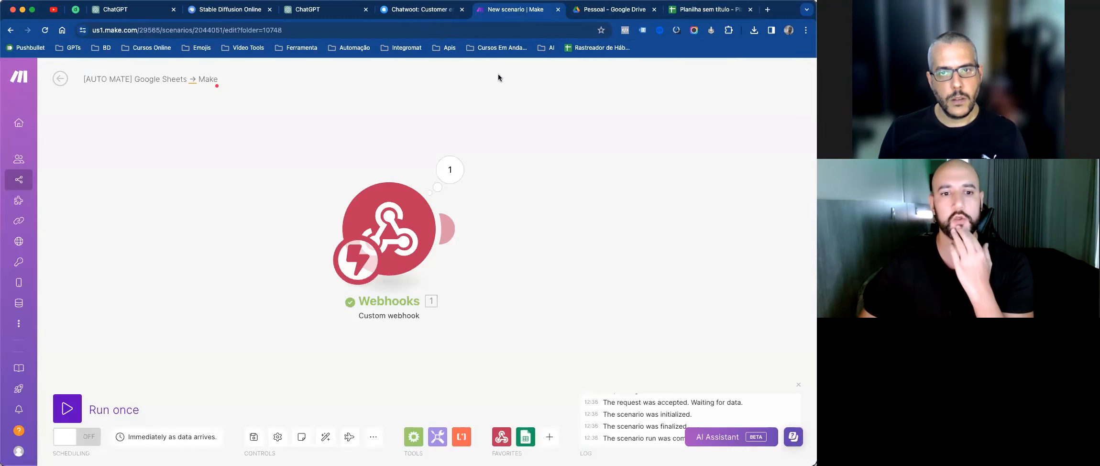
pyautogui.click(450, 171)
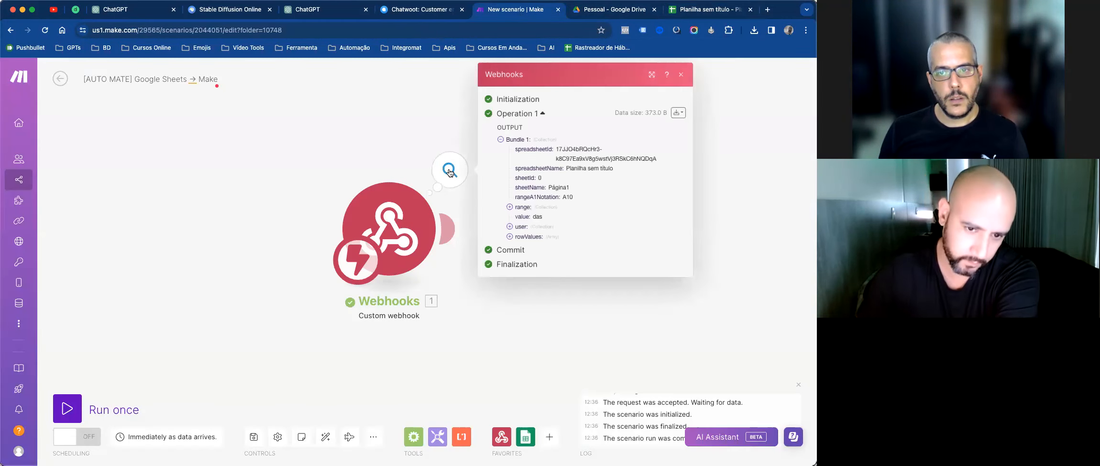
pyautogui.click(510, 237)
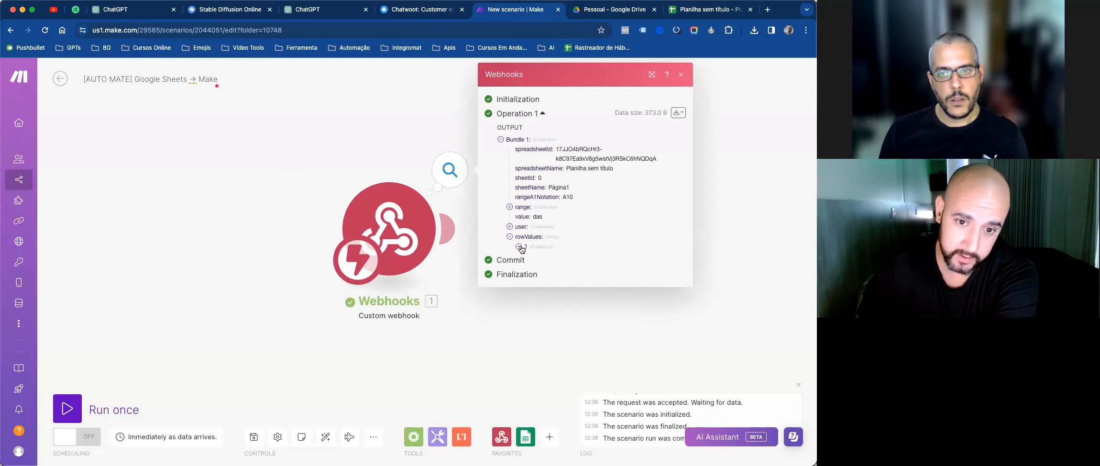
pyautogui.click(519, 247)
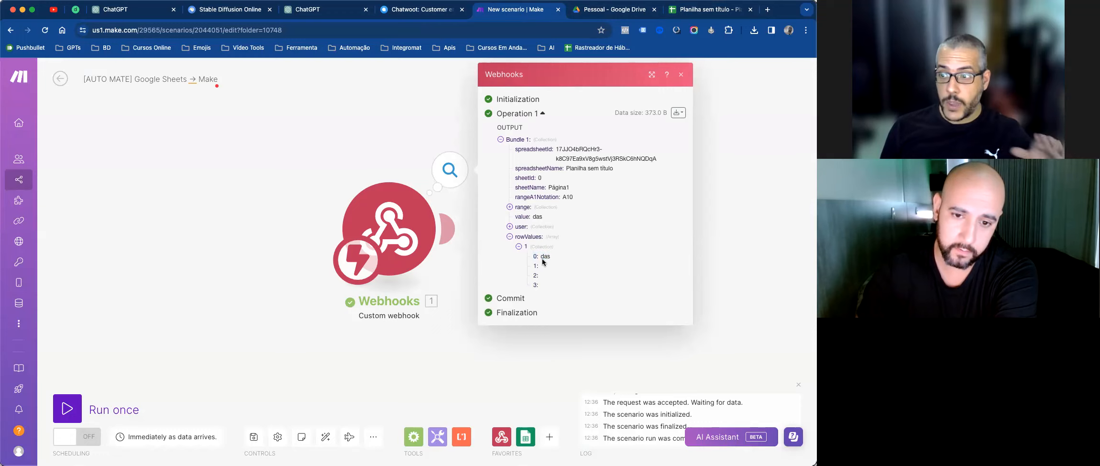
pyautogui.click(509, 207)
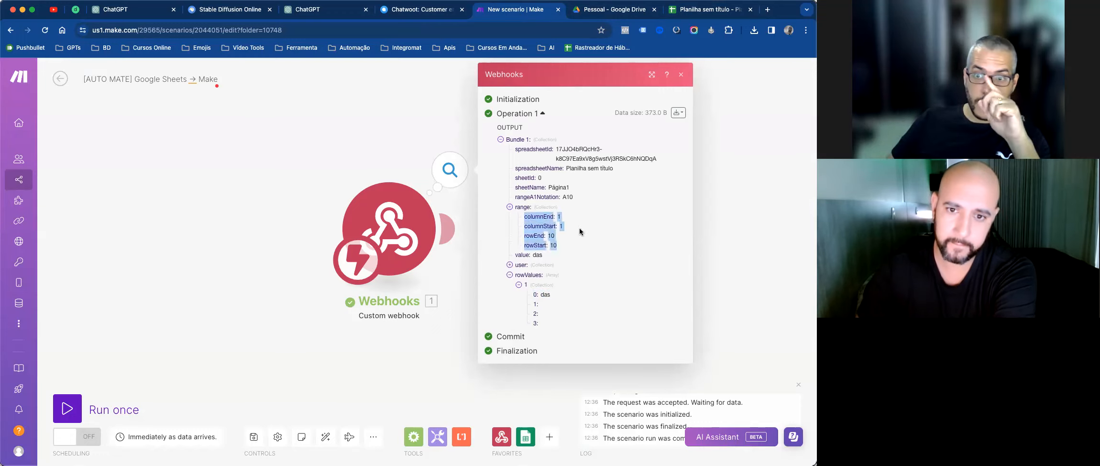
pyautogui.click(682, 75)
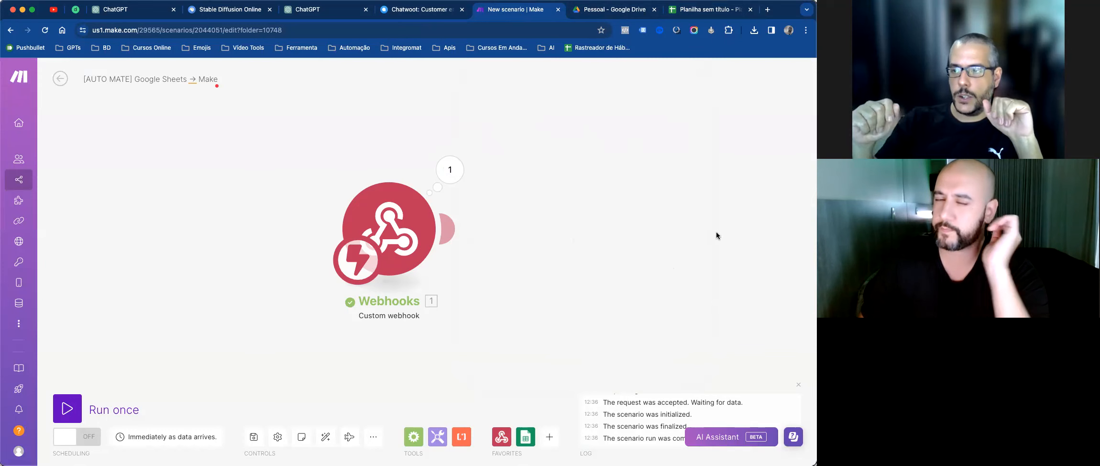
pyautogui.click(686, 9)
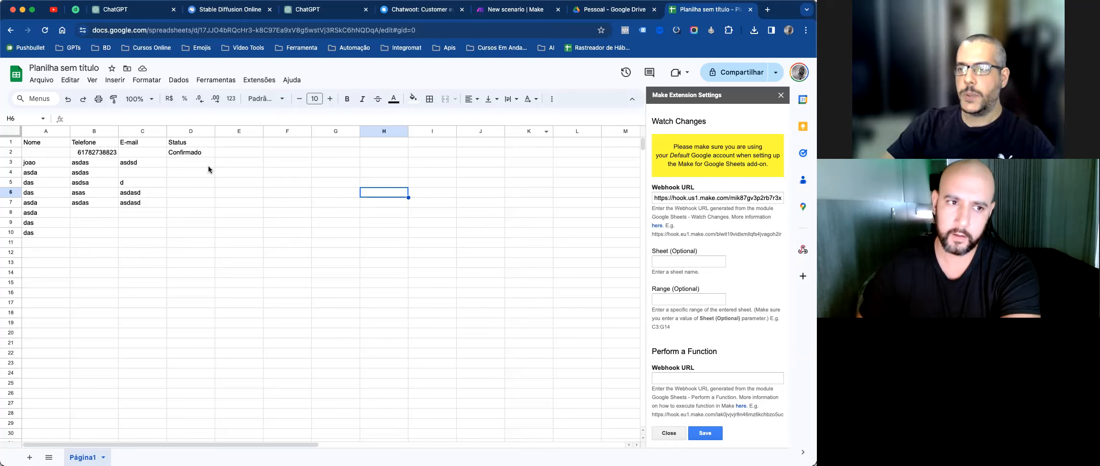
# Step: Start a Run once waiting for new data, then stop the running scenario
pyautogui.click(207, 153)
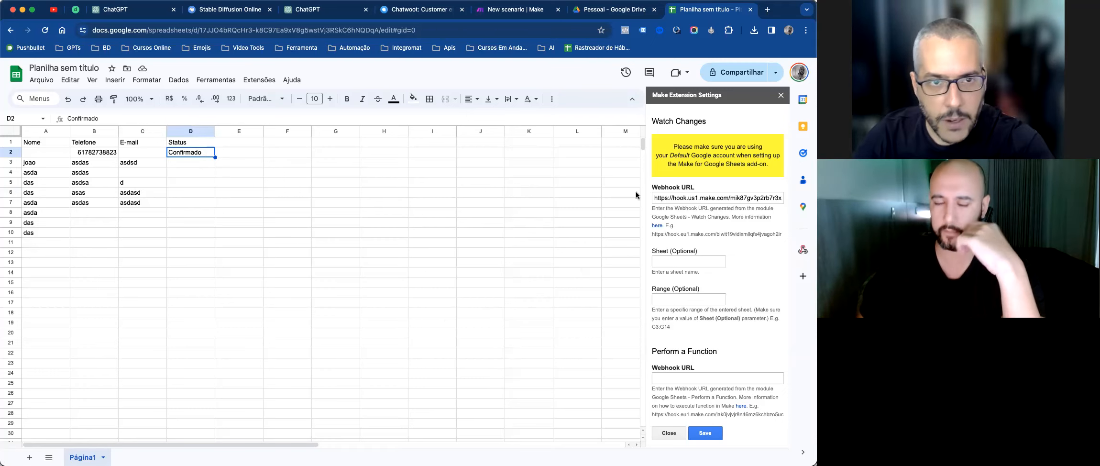
pyautogui.click(525, 13)
pyautogui.hotkey('ctrl', 'shift', 'Tab')
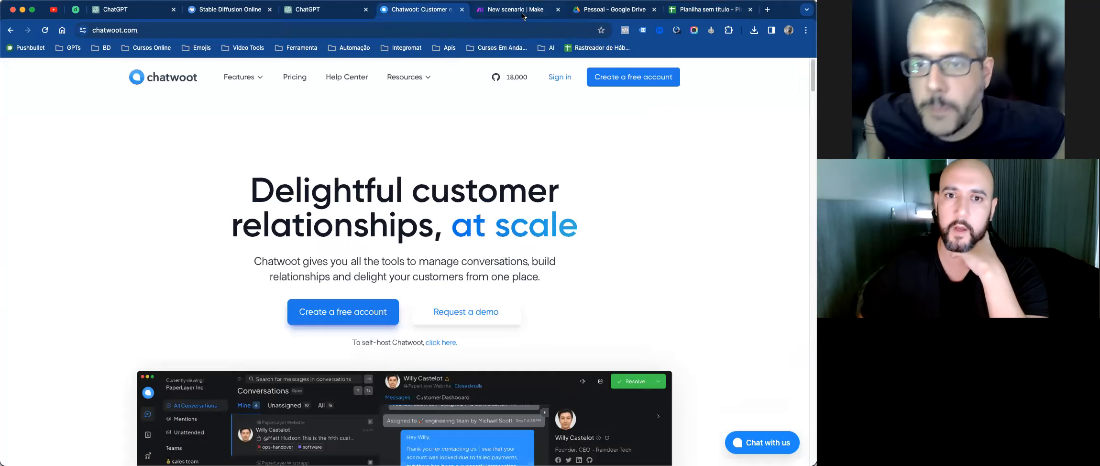
pyautogui.click(522, 14)
pyautogui.click(67, 409)
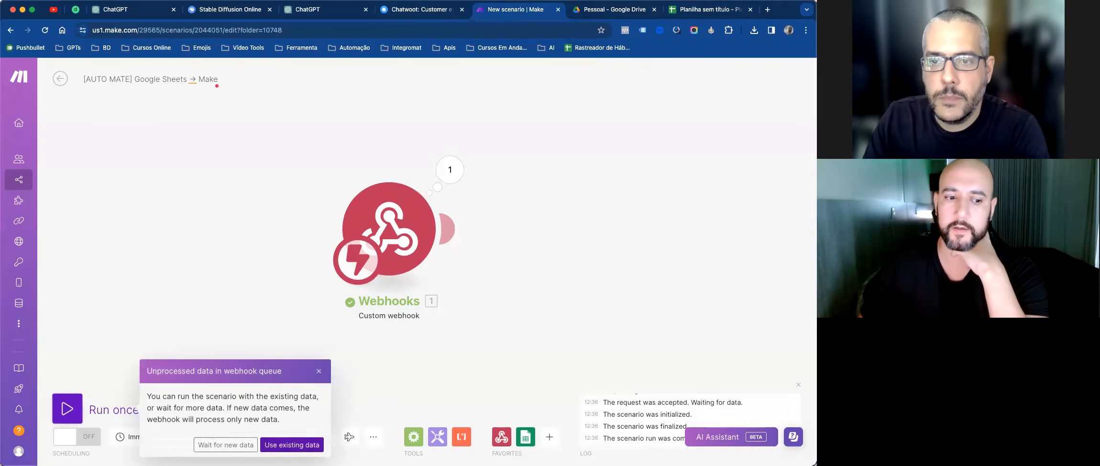
pyautogui.click(225, 444)
pyautogui.click(71, 407)
# Step: Clear the test data in A2:F12 and restart Run once waiting for new data
pyautogui.click(680, 14)
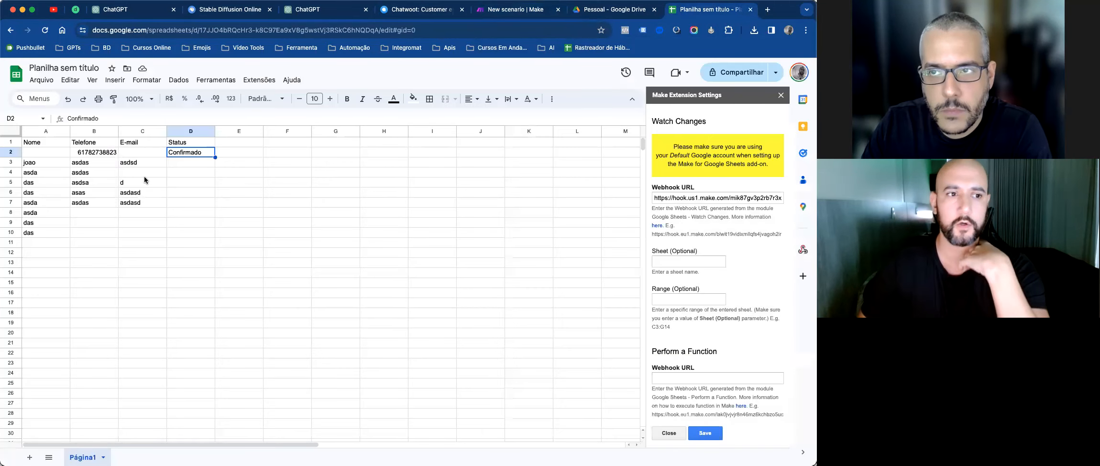
pyautogui.moveTo(38, 153); pyautogui.dragTo(296, 254)
pyautogui.press('Delete')
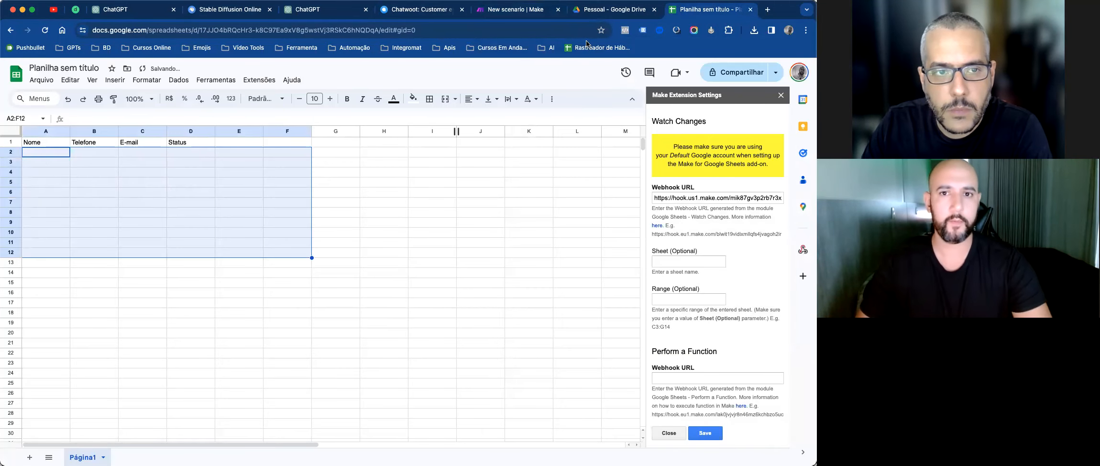
pyautogui.click(516, 10)
pyautogui.click(67, 403)
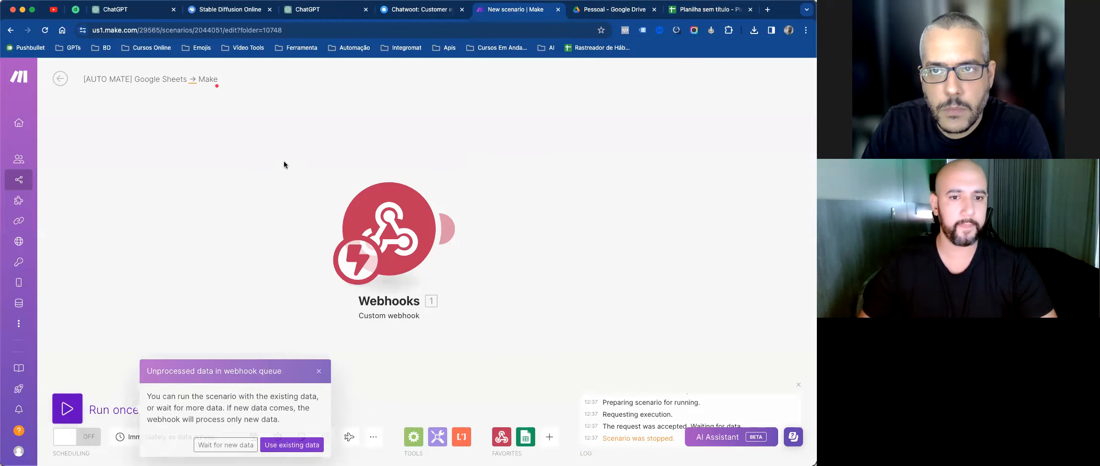
pyautogui.click(225, 445)
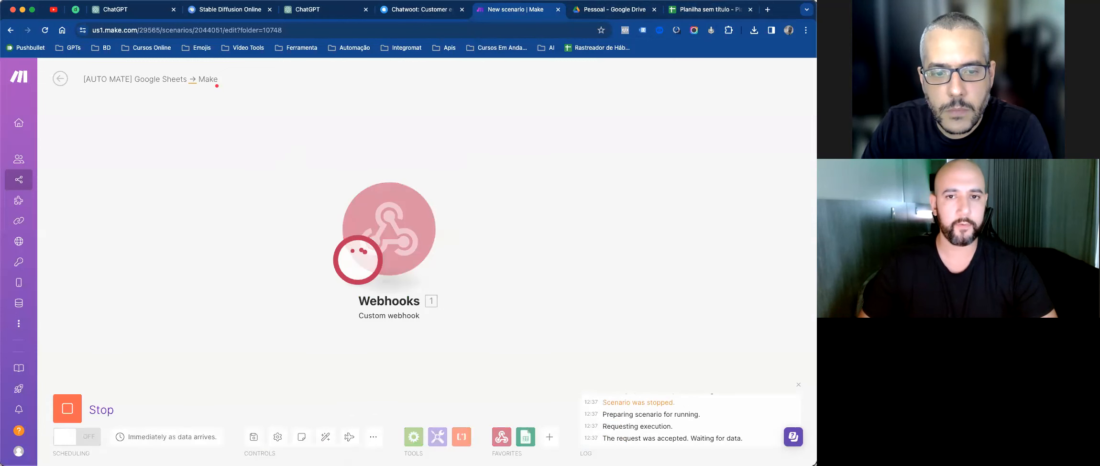
# Step: Enter a misspelled 'Confirmdo' status in D2, then clear it
pyautogui.click(708, 9)
pyautogui.click(188, 151)
pyautogui.write('Co')
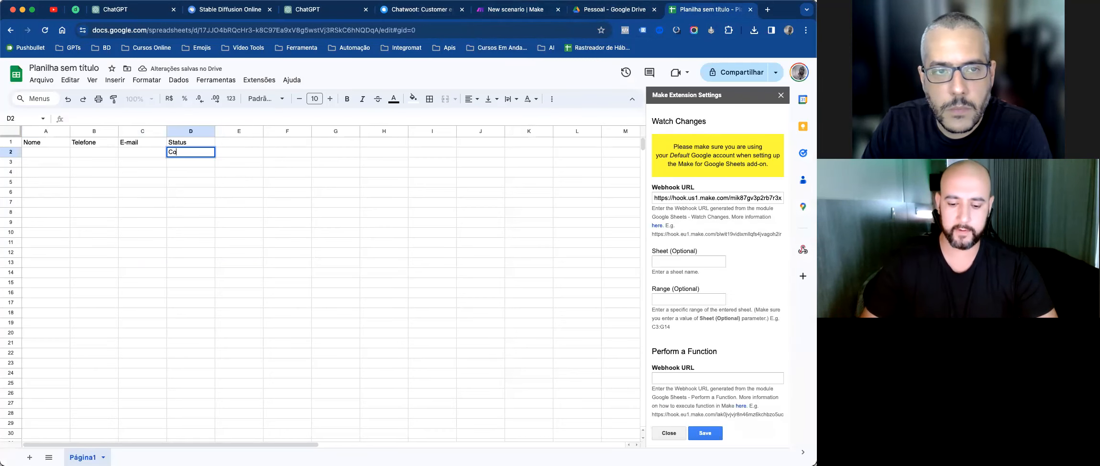
pyautogui.write('nfirmdo')
pyautogui.press('Return')
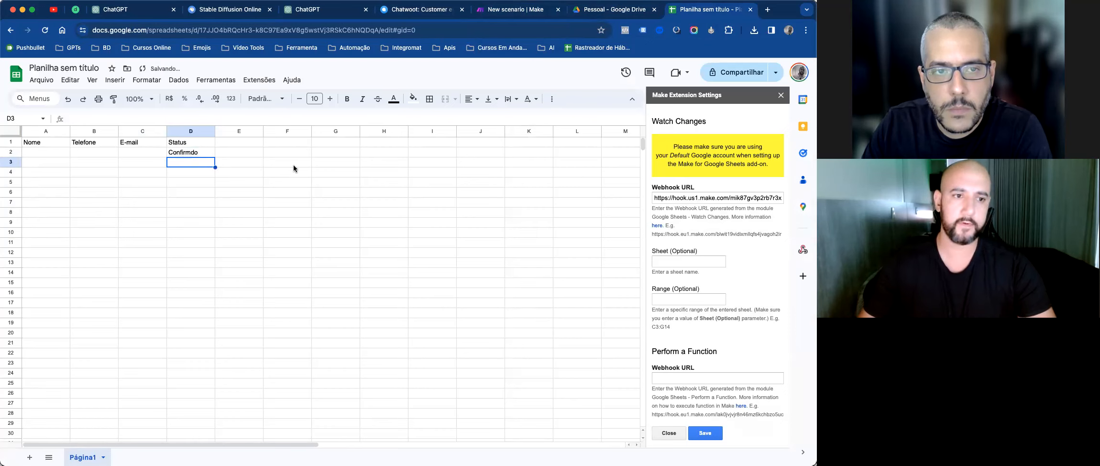
pyautogui.click(200, 150)
pyautogui.doubleClick(191, 152)
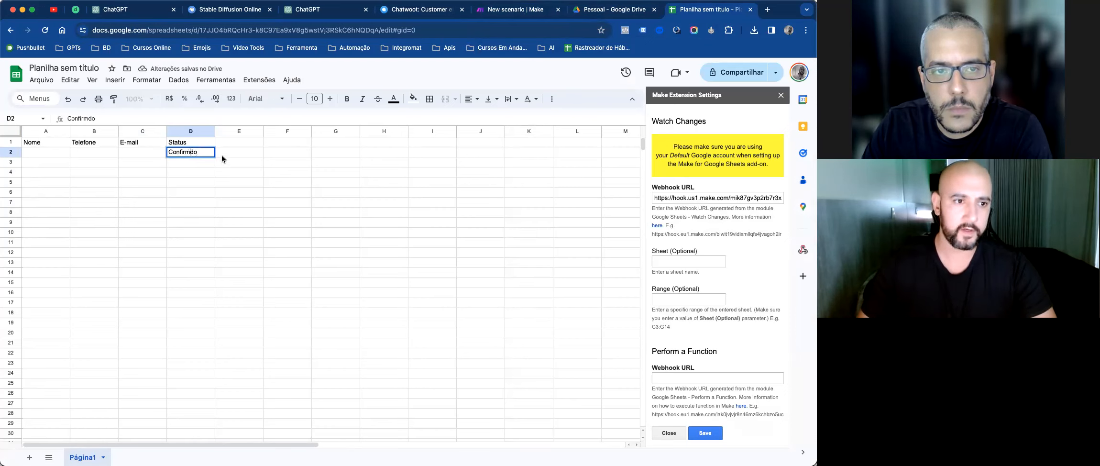
pyautogui.press('Escape')
pyautogui.press('Delete')
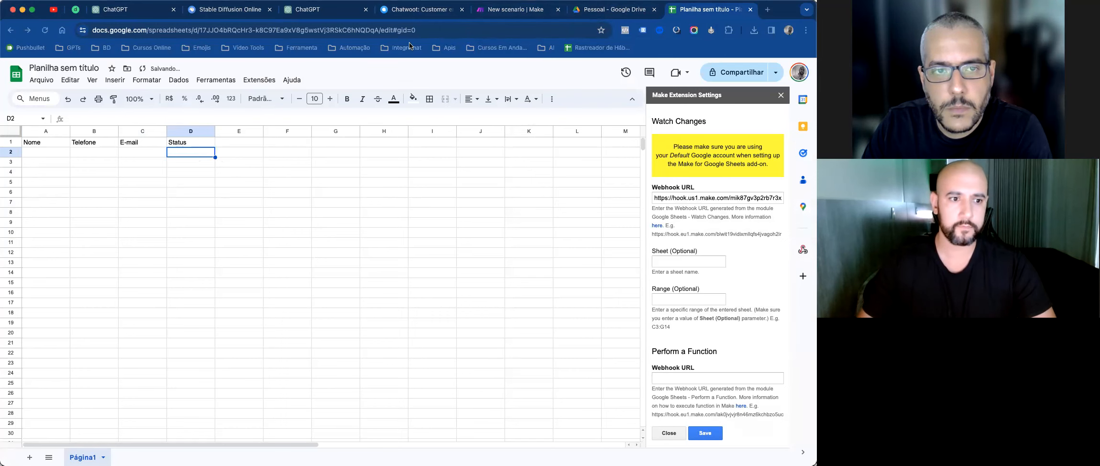
# Step: Run once waiting for new data, set D2 to Confirmado, and open the received bundle
pyautogui.click(511, 9)
pyautogui.click(67, 408)
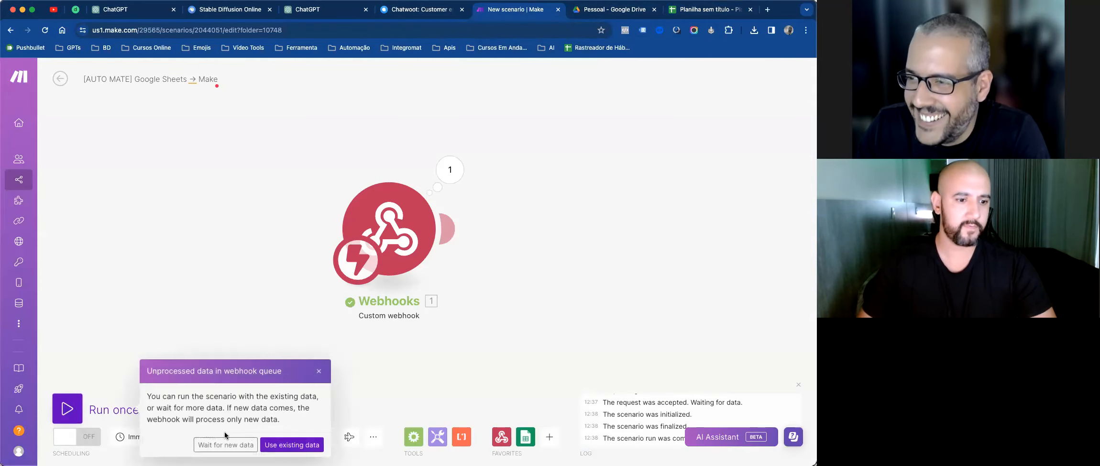
pyautogui.click(239, 444)
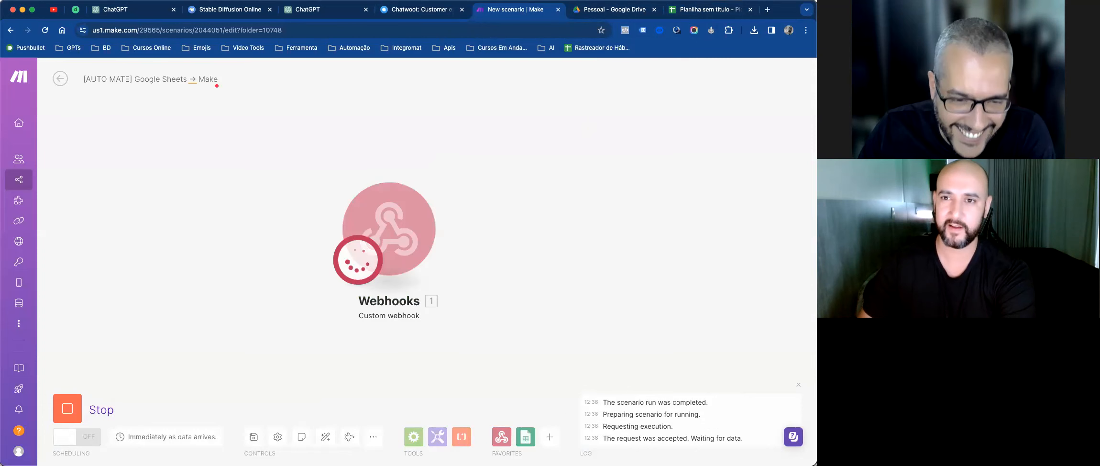
pyautogui.click(706, 9)
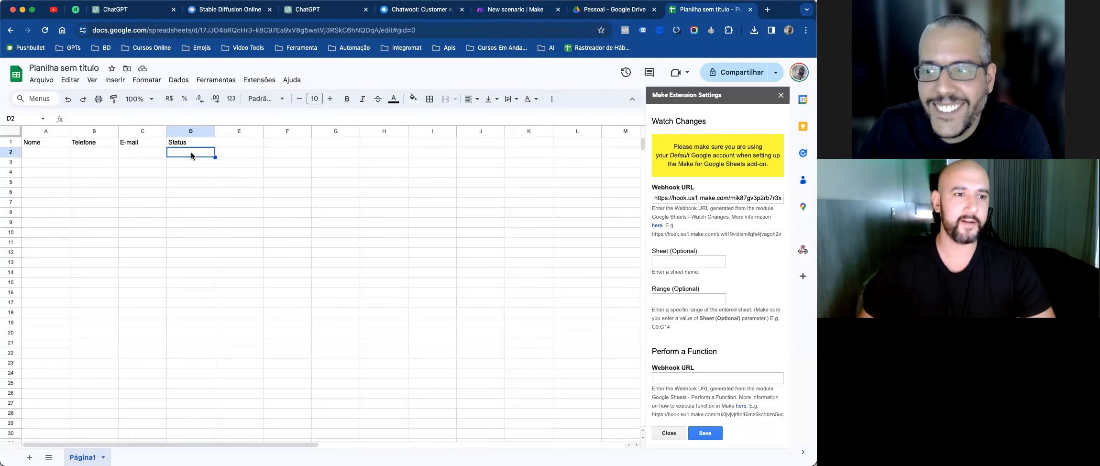
pyautogui.write('Confirmado')
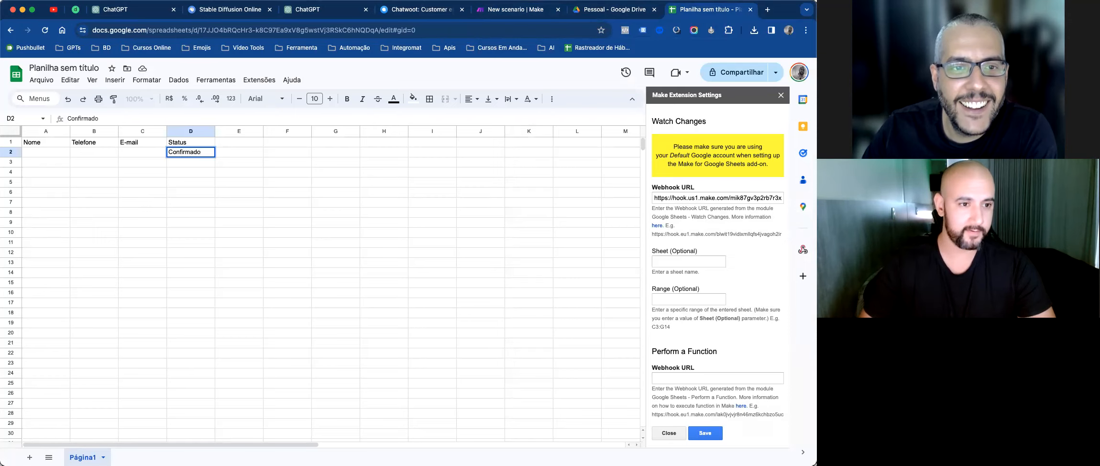
pyautogui.press('Return')
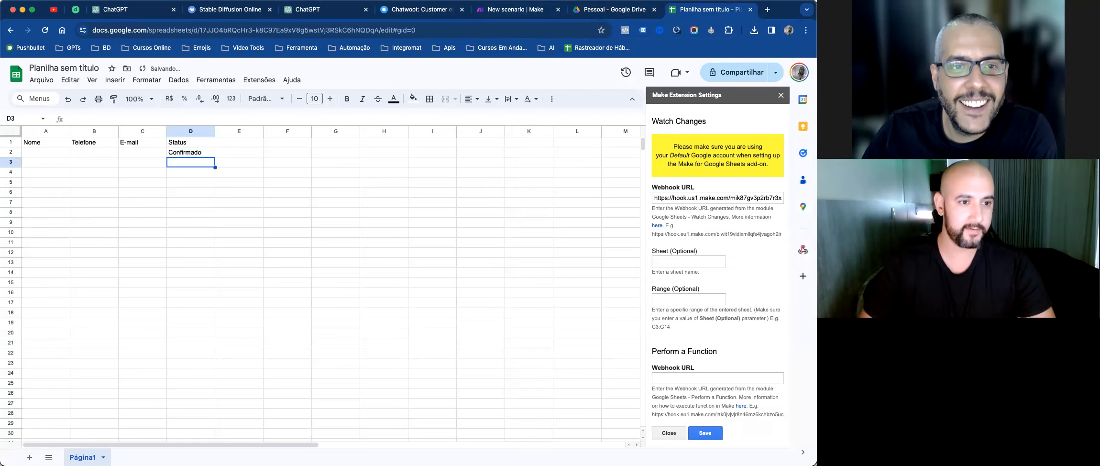
pyautogui.click(526, 12)
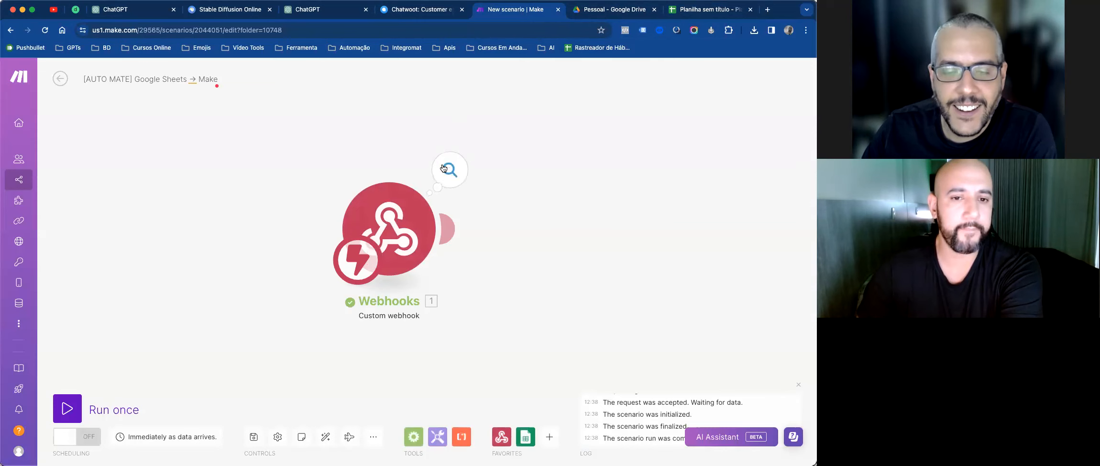
pyautogui.click(443, 168)
pyautogui.click(523, 207)
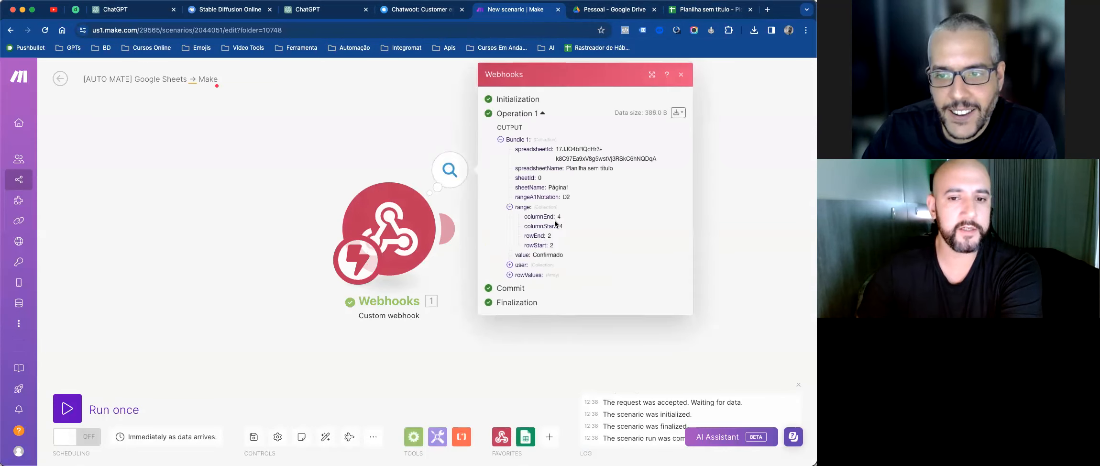
pyautogui.click(509, 264)
pyautogui.click(510, 294)
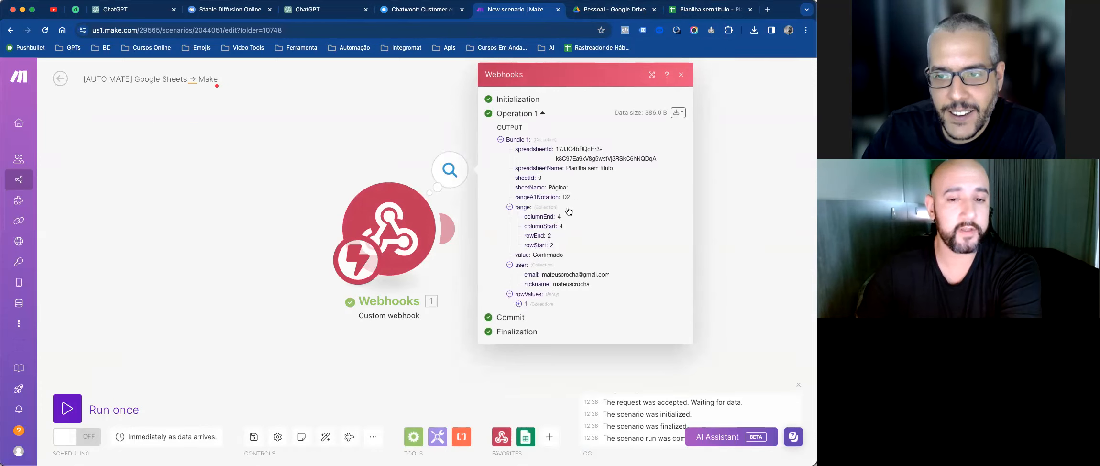
pyautogui.doubleClick(530, 197)
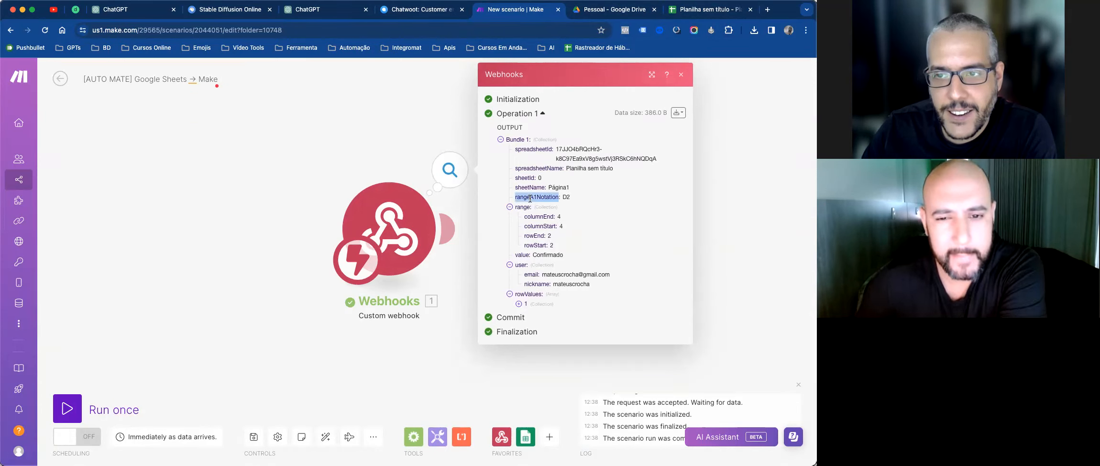
pyautogui.click(711, 10)
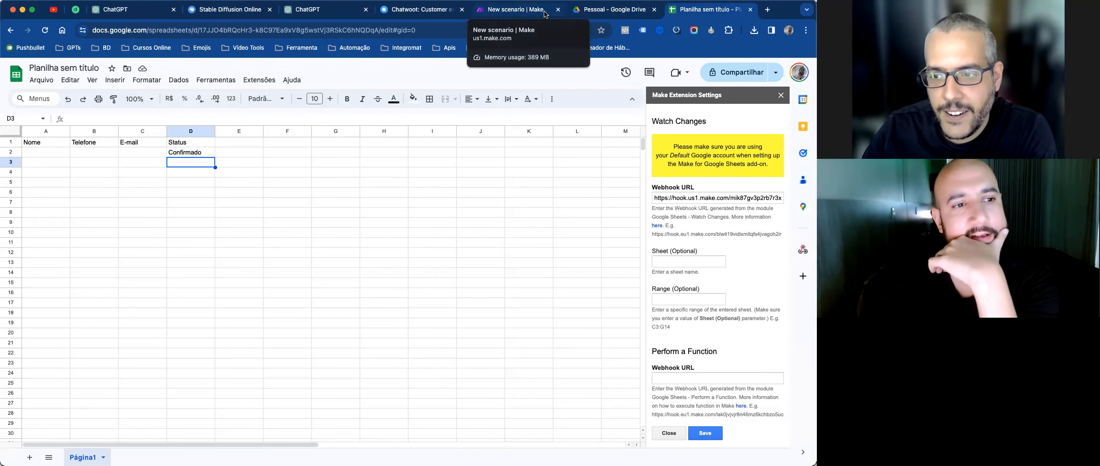
pyautogui.click(546, 14)
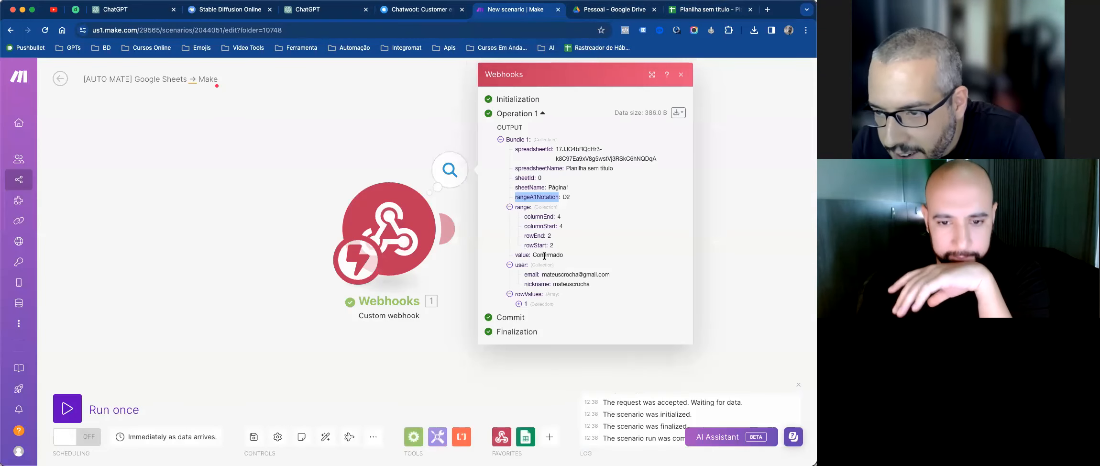
pyautogui.click(586, 197)
pyautogui.doubleClick(537, 197)
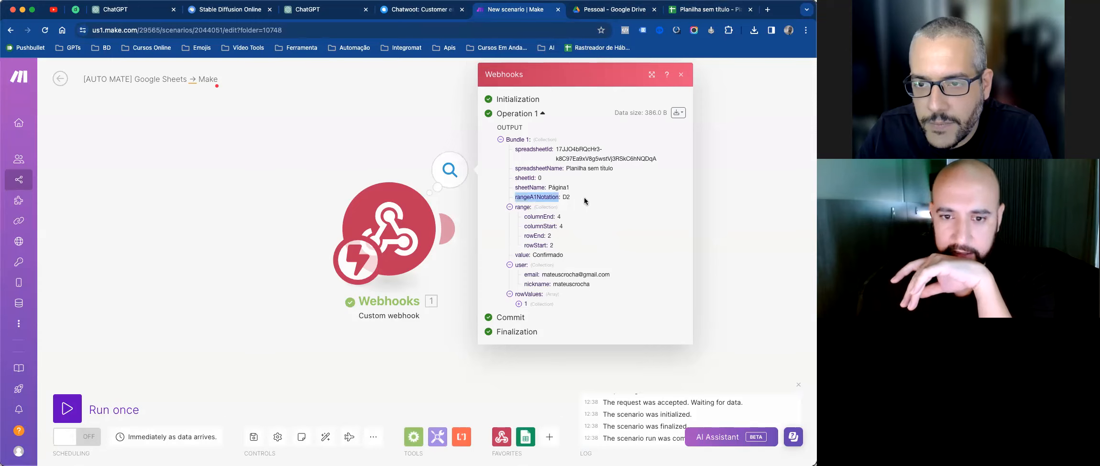
pyautogui.doubleClick(566, 197)
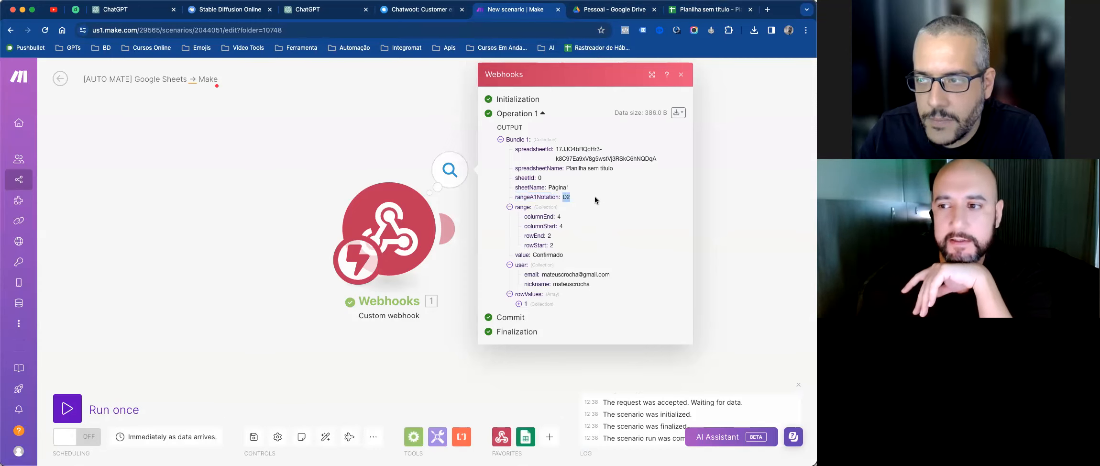
pyautogui.click(177, 315)
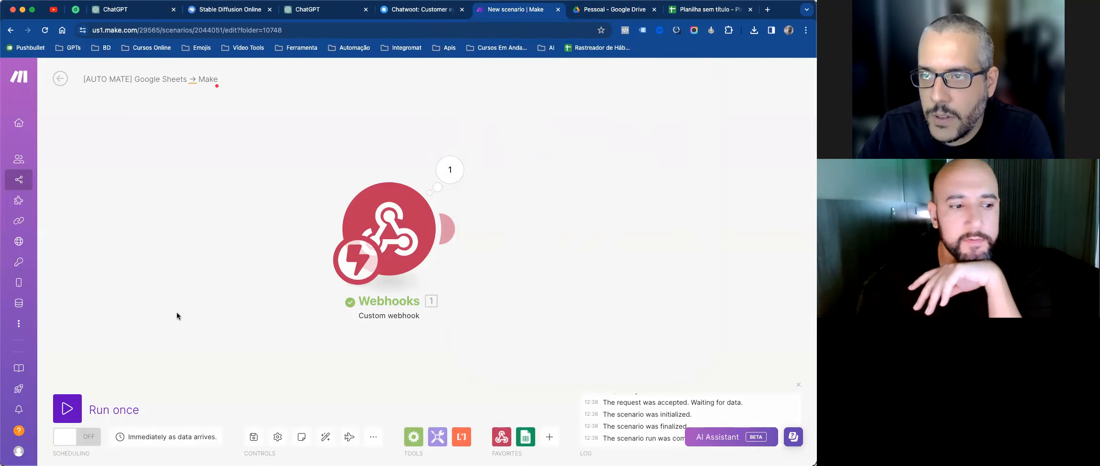
pyautogui.click(67, 408)
# Step: Set the scenario waiting for data, enter a test e-mail in C2, then open the received bundle
pyautogui.click(224, 440)
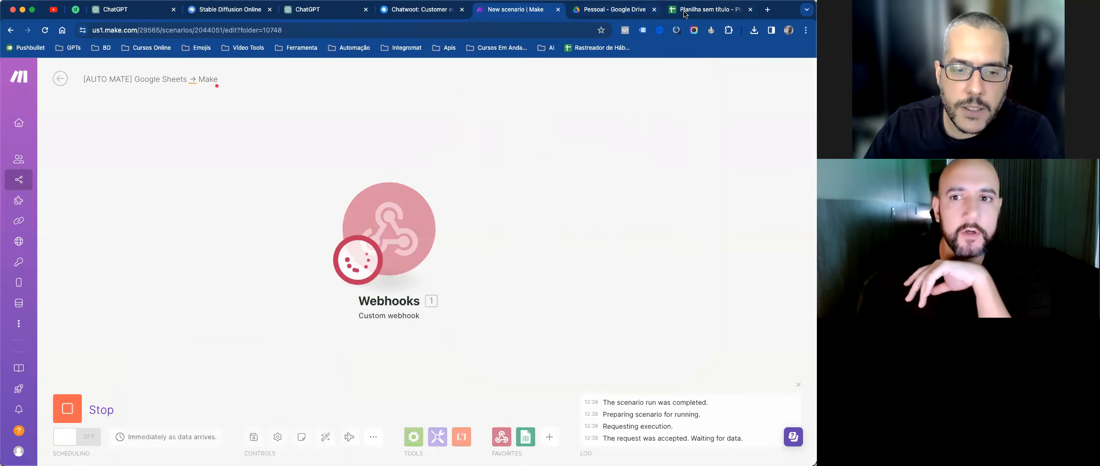
pyautogui.click(707, 9)
pyautogui.click(146, 151)
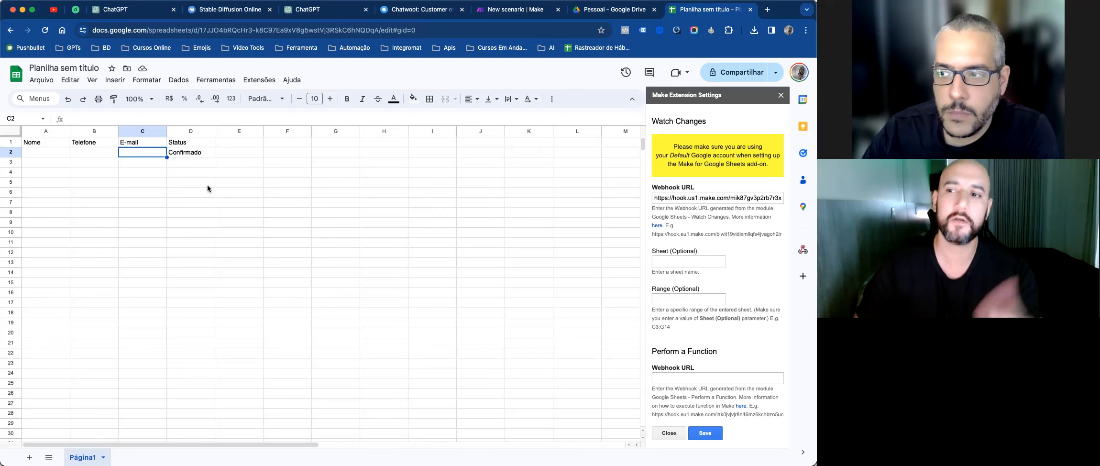
pyautogui.write('asdasd@asdsa.com')
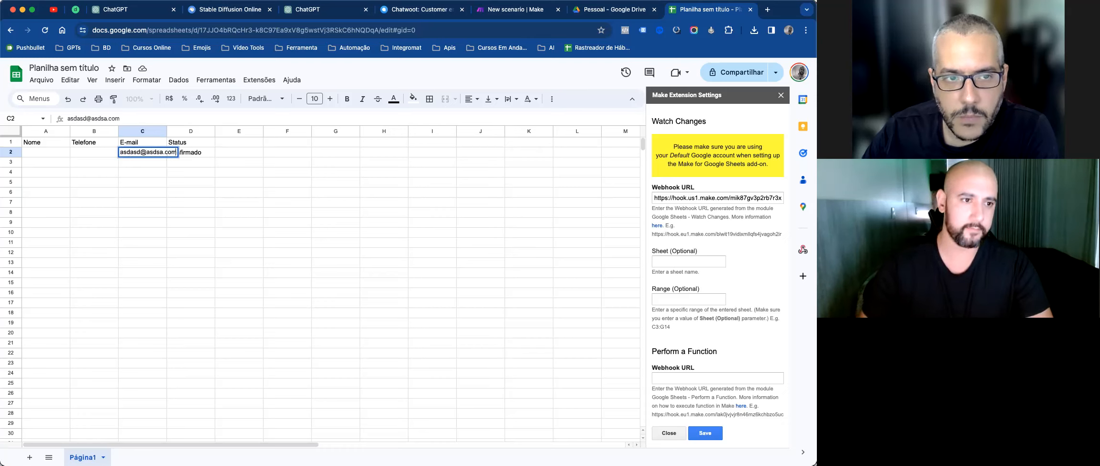
pyautogui.press('Tab')
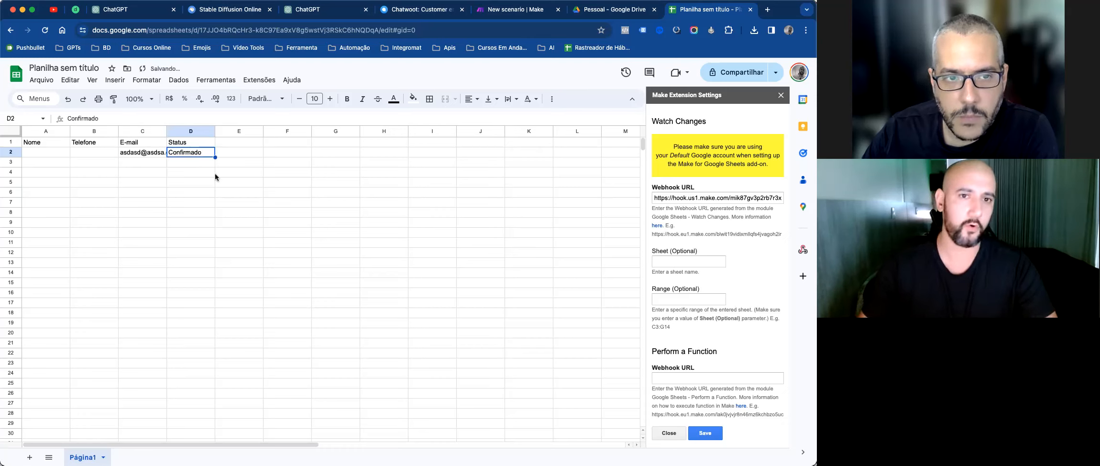
pyautogui.click(529, 12)
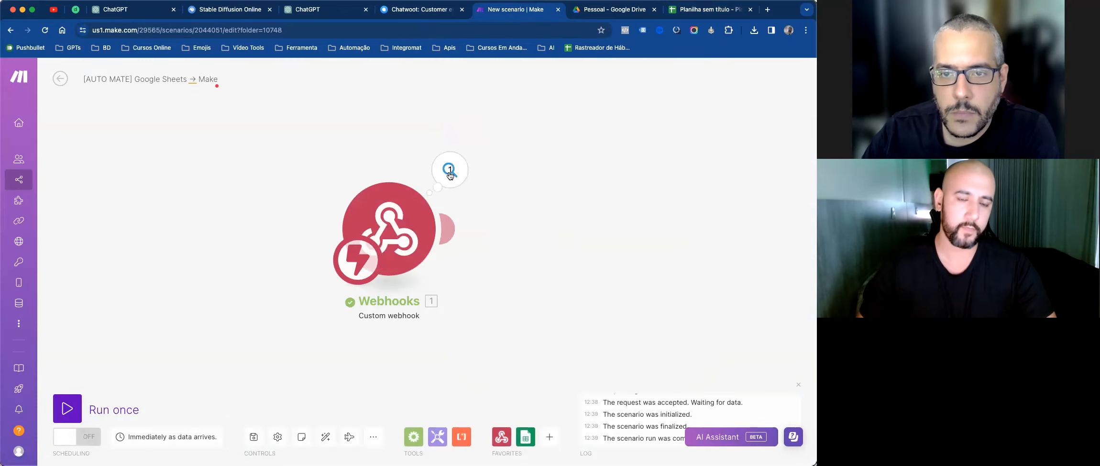
pyautogui.click(449, 173)
# Step: Check that the new bundle's rangeA1Notation reports C2, then go back to the spreadsheet
pyautogui.doubleClick(565, 197)
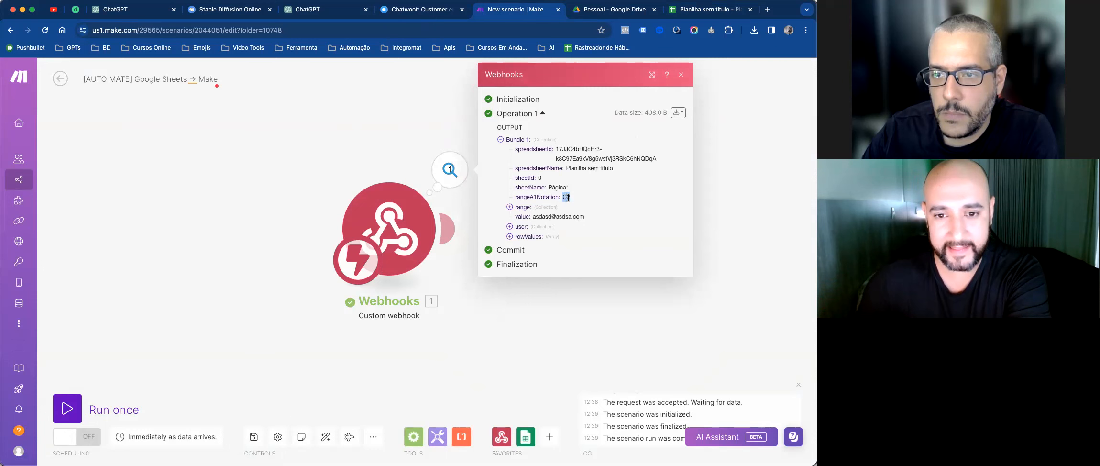
pyautogui.click(696, 10)
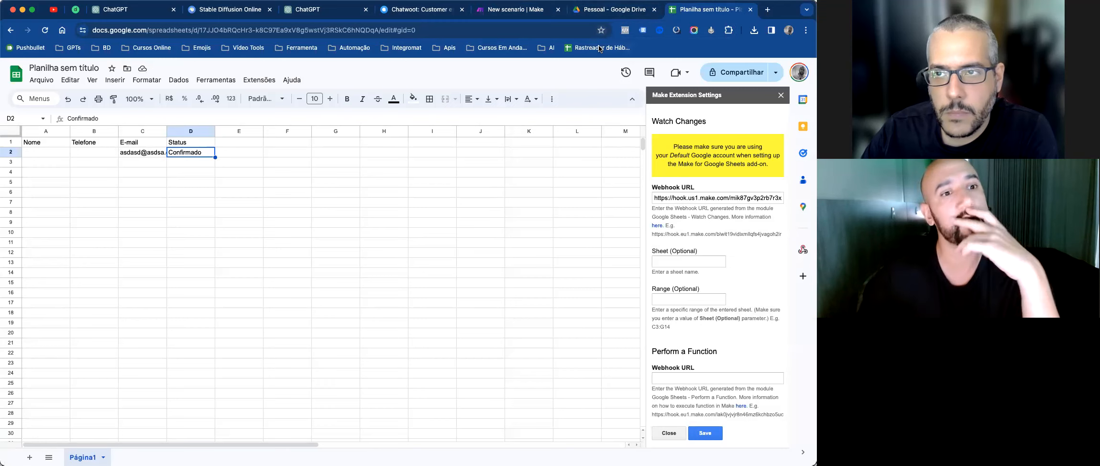
# Step: Delete the test e-mail and Confirmado values from cells C2:D2
pyautogui.click(170, 161)
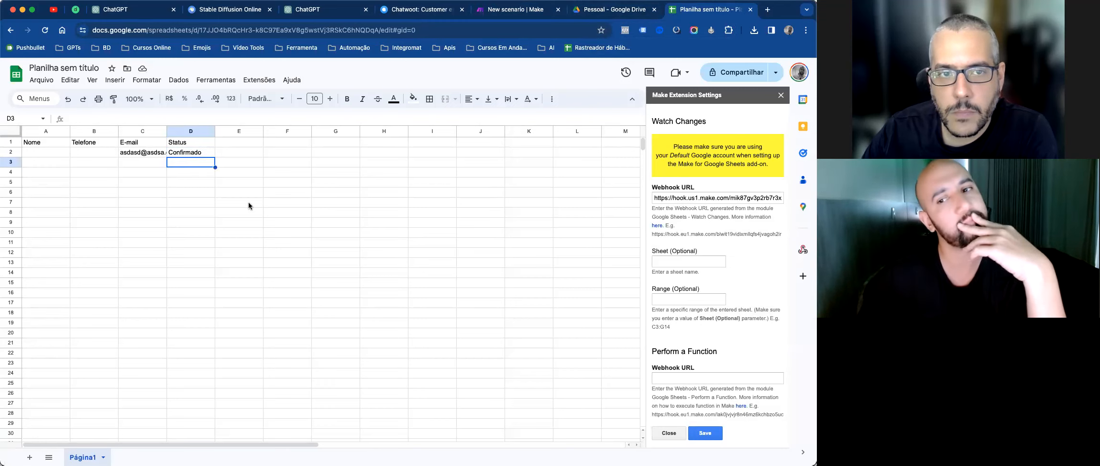
pyautogui.click(614, 15)
pyautogui.click(512, 13)
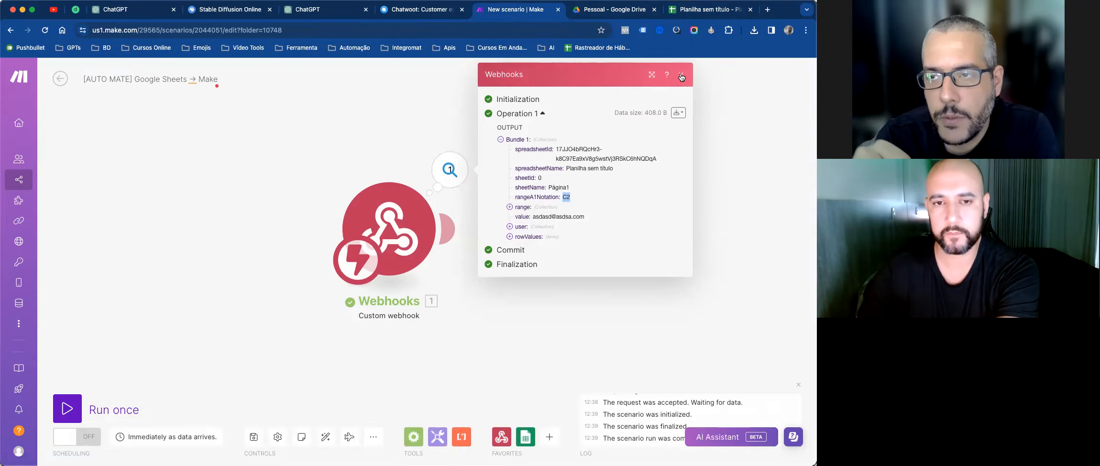
pyautogui.click(709, 14)
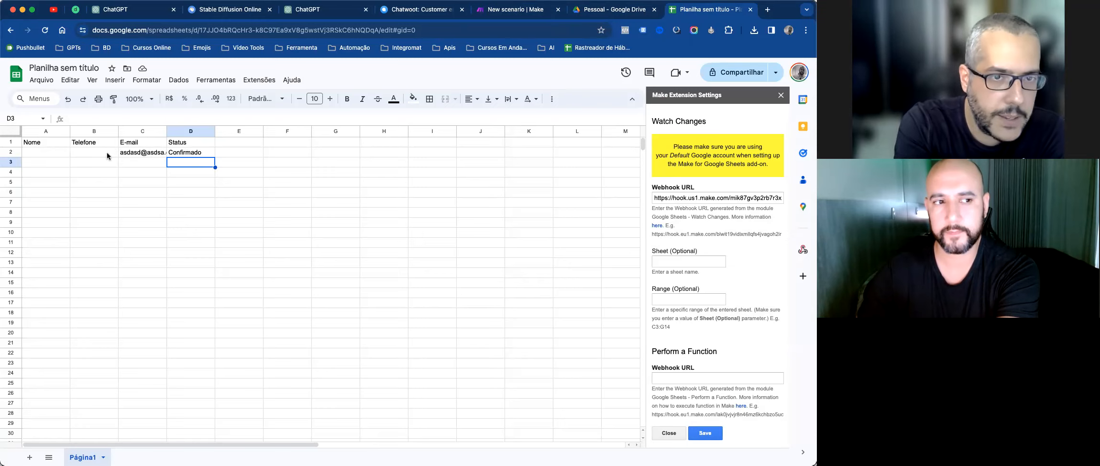
pyautogui.moveTo(45, 142); pyautogui.dragTo(98, 143)
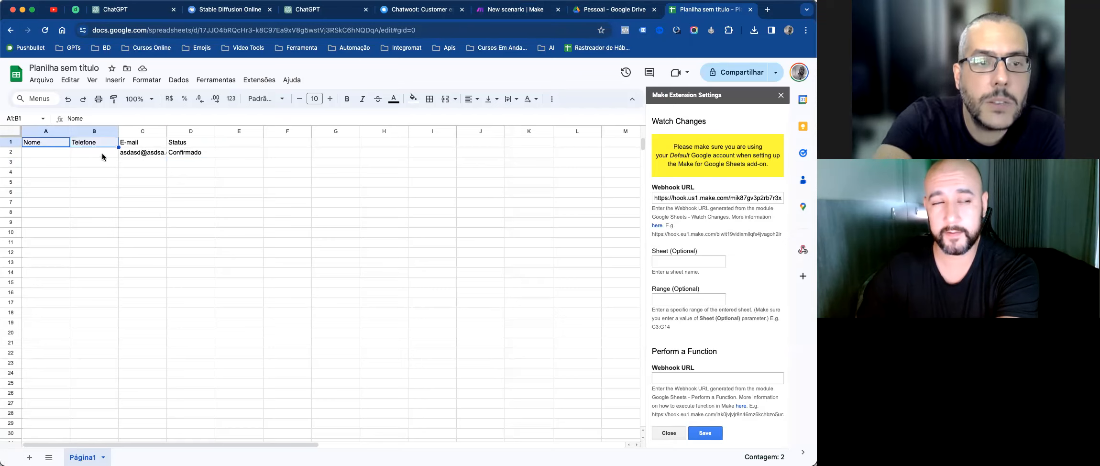
pyautogui.click(102, 154)
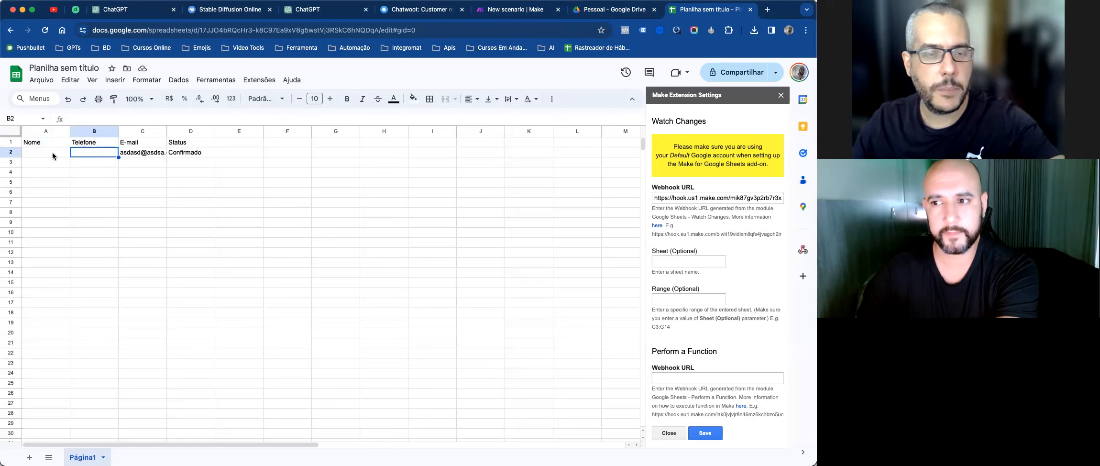
pyautogui.scroll(-10, 98, 256)
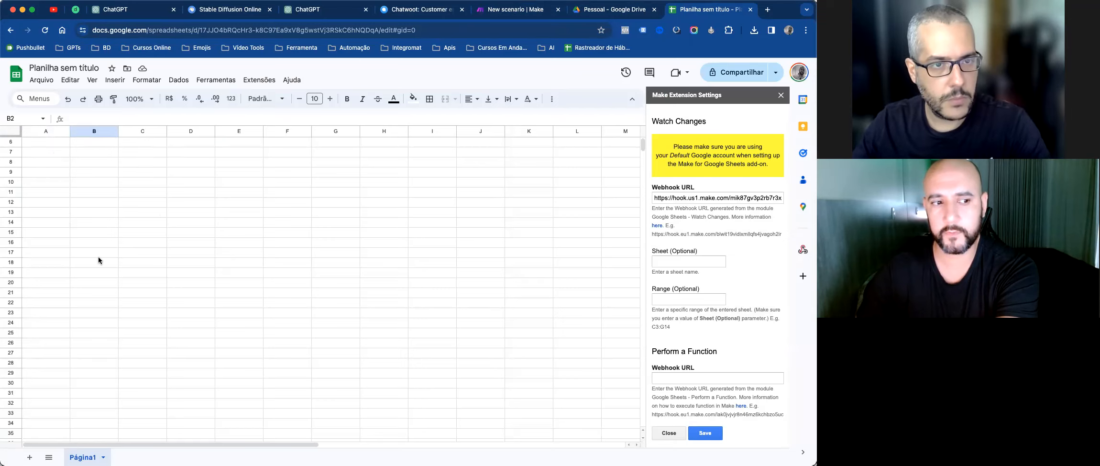
pyautogui.scroll(10, 99, 258)
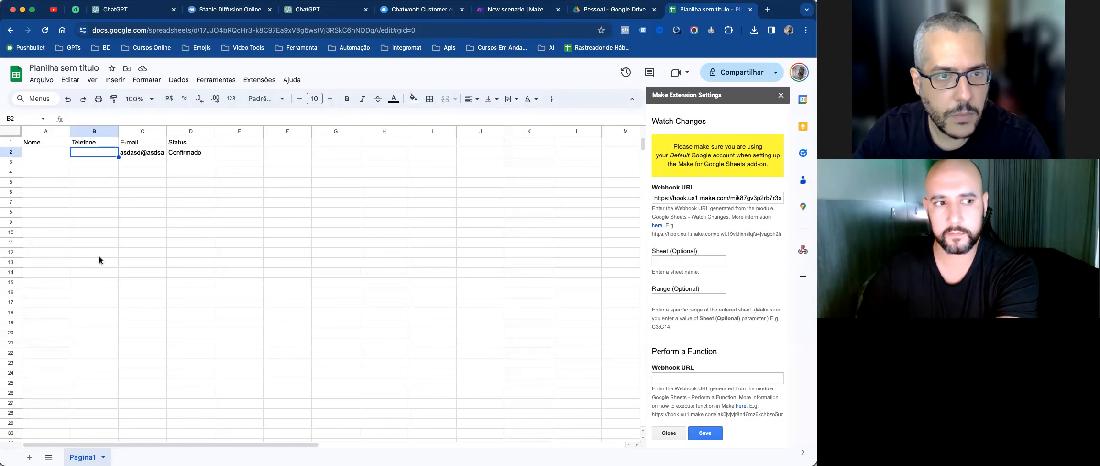
pyautogui.moveTo(136, 152); pyautogui.dragTo(198, 152)
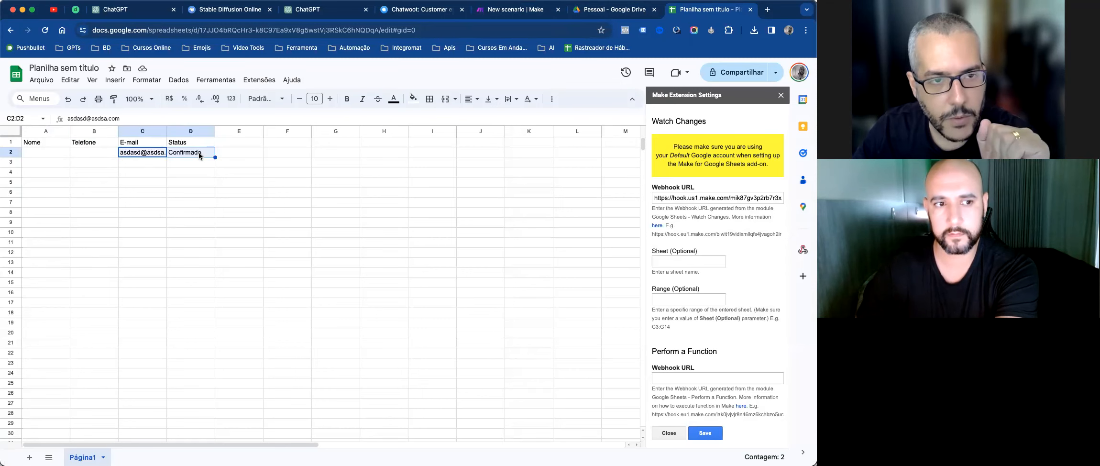
pyautogui.press('Delete')
pyautogui.click(198, 252)
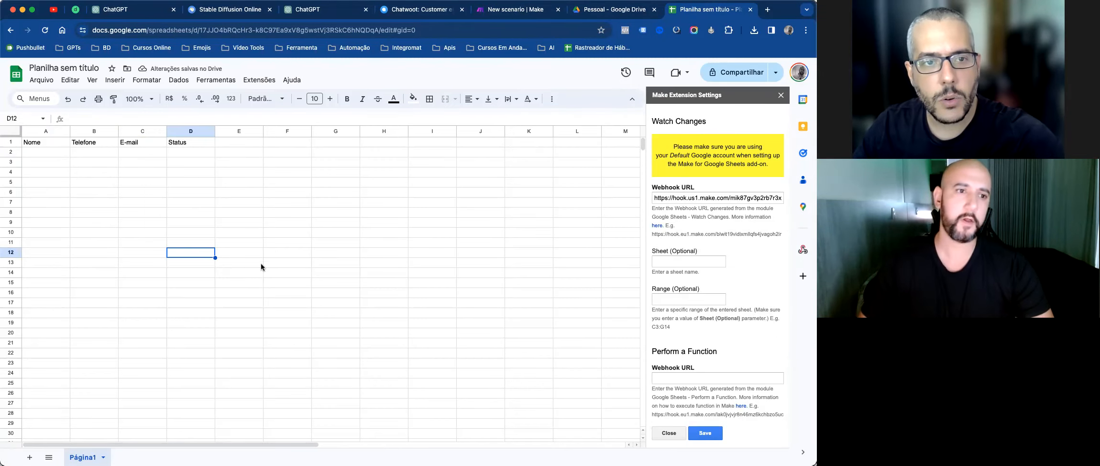
# Step: Widen the Telefone column B
pyautogui.click(301, 254)
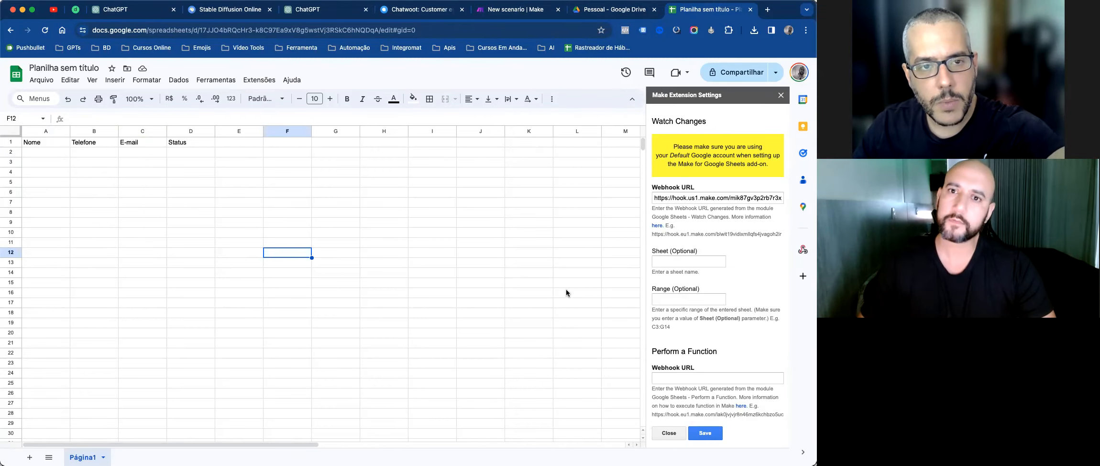
pyautogui.click(99, 152)
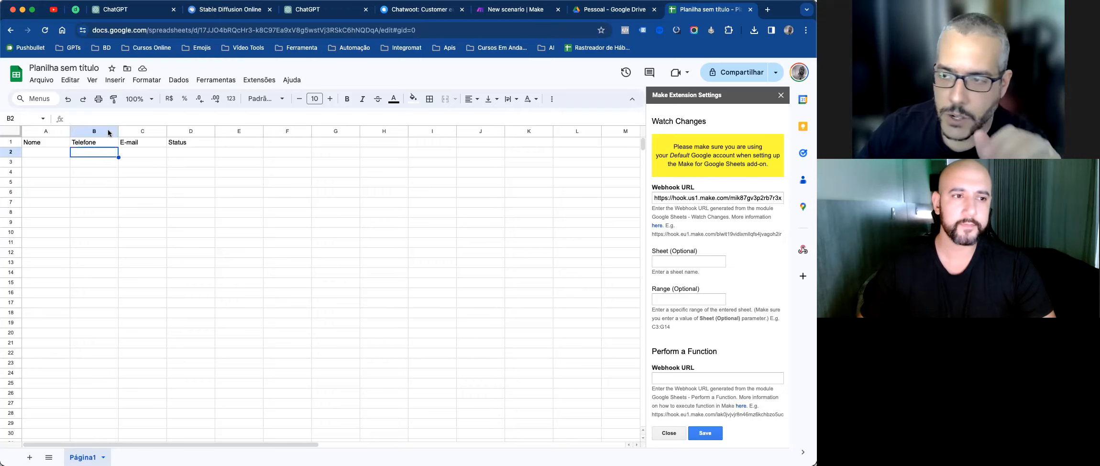
pyautogui.moveTo(118, 131); pyautogui.dragTo(177, 132)
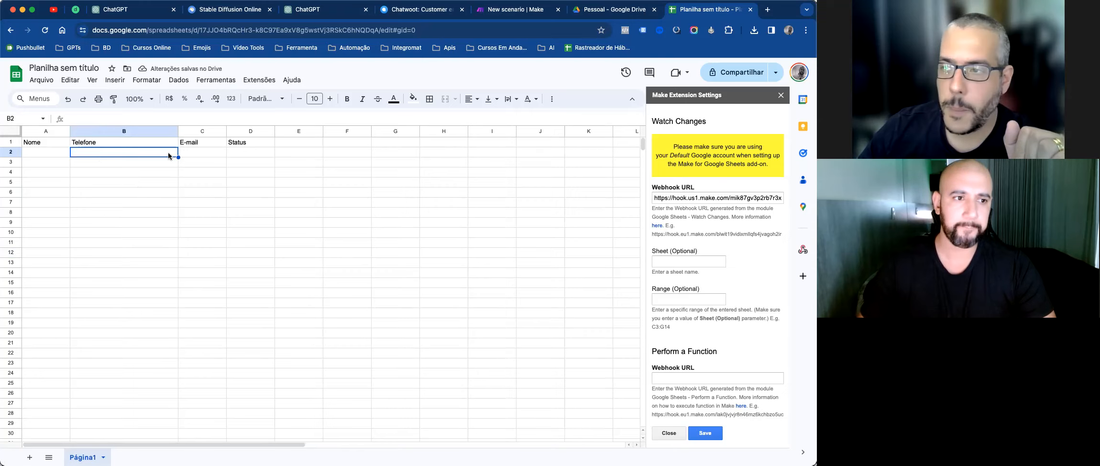
pyautogui.click(551, 99)
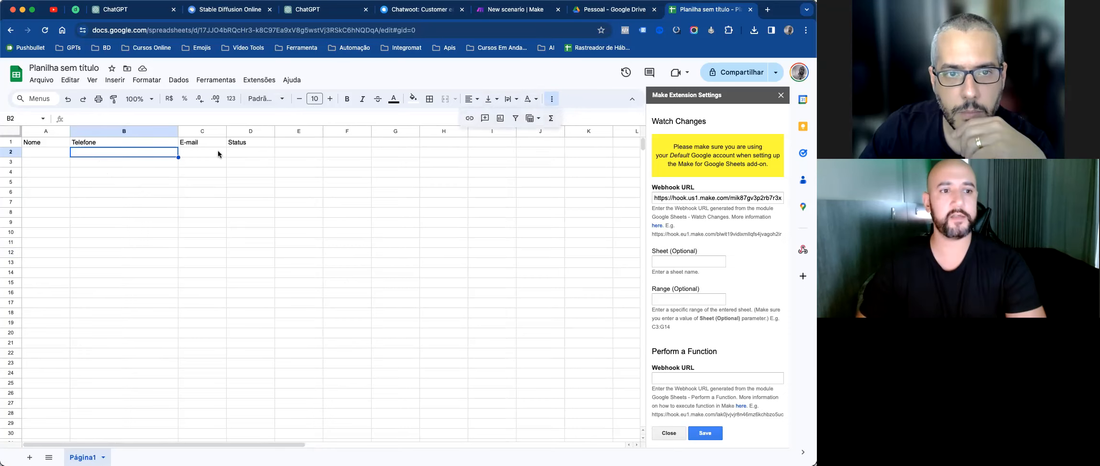
# Step: Widen Status column D and open the data validation rules for cell D2
pyautogui.click(244, 151)
pyautogui.moveTo(273, 128); pyautogui.dragTo(320, 128)
pyautogui.rightClick(285, 159)
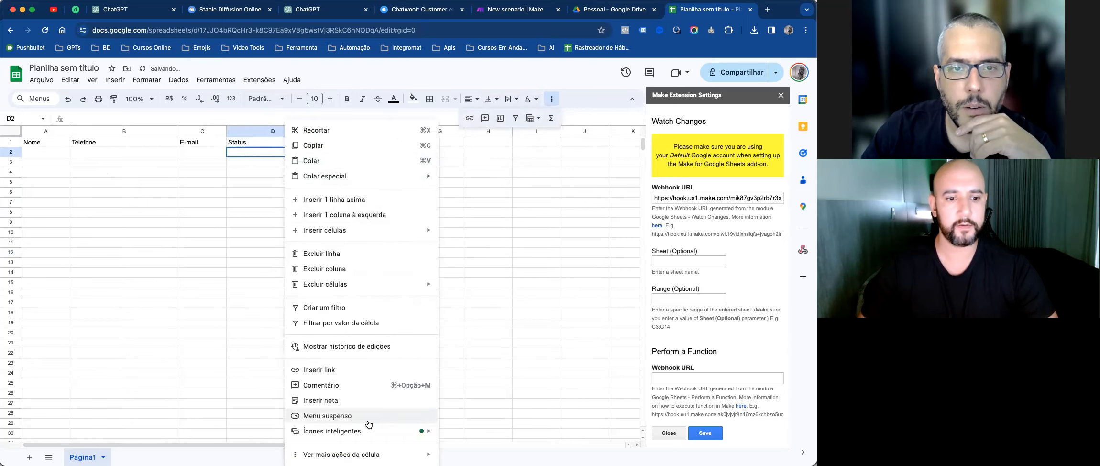
pyautogui.moveTo(344, 454)
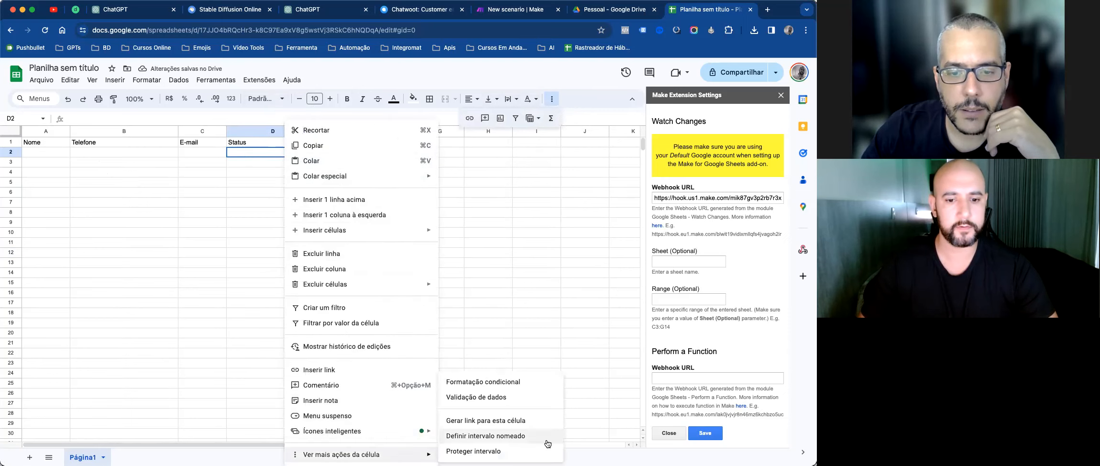
pyautogui.click(525, 397)
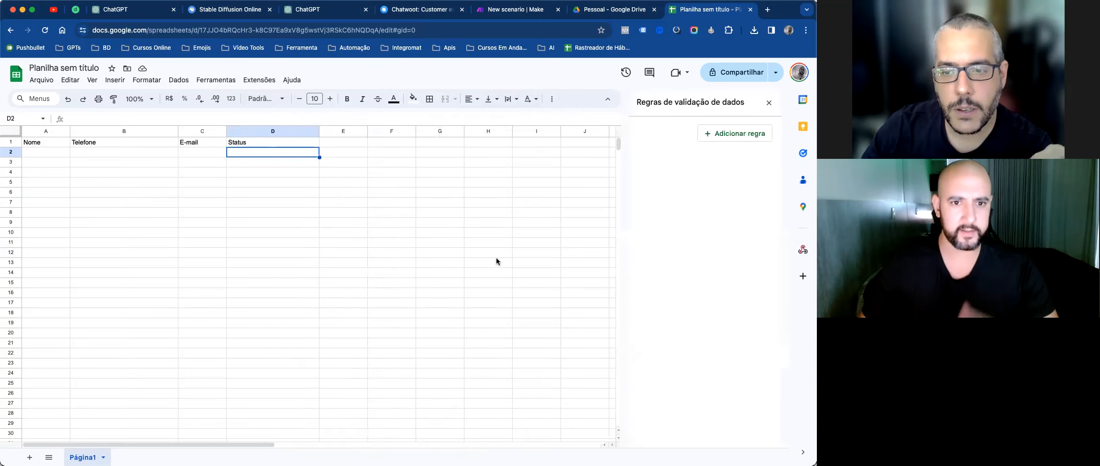
# Step: Add a dropdown rule to D2 with a peach Aguardando and a light-green Confirmado option
pyautogui.click(733, 136)
pyautogui.click(708, 186)
pyautogui.click(759, 219)
pyautogui.doubleClick(719, 217)
pyautogui.hotkey('ctrl', 'a')
pyautogui.write('Aguardando')
pyautogui.press('Tab')
pyautogui.press('Tab')
pyautogui.press('Tab')
pyautogui.press('Tab')
pyautogui.write('Con')
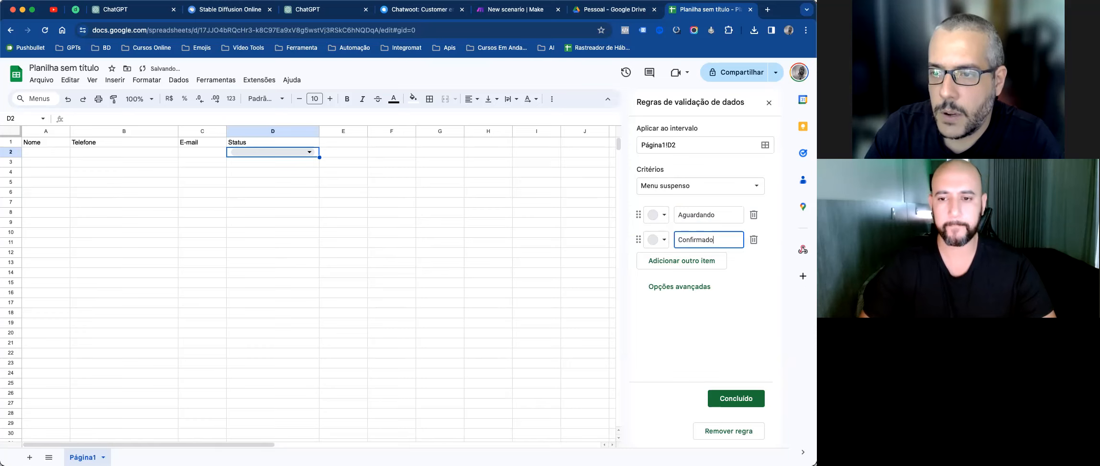
pyautogui.click(666, 219)
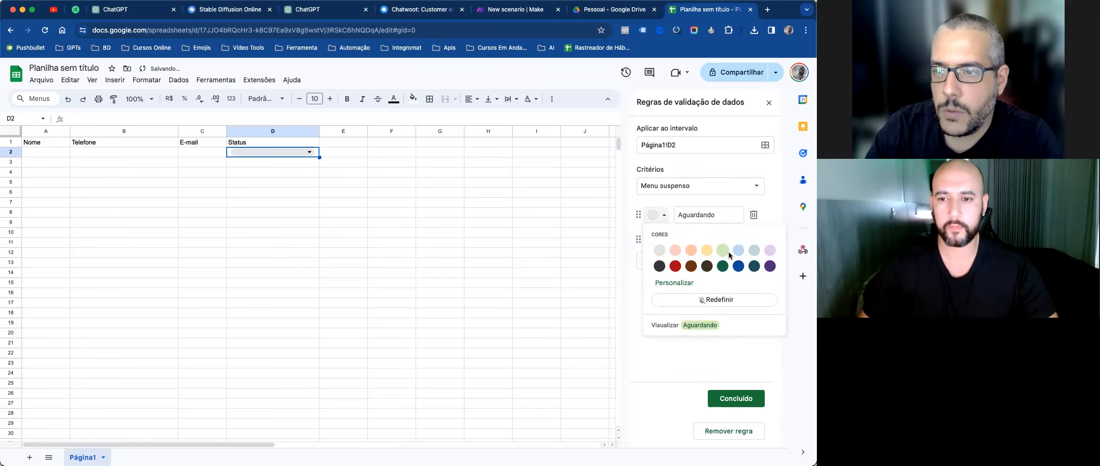
pyautogui.click(691, 250)
pyautogui.click(658, 239)
pyautogui.click(722, 275)
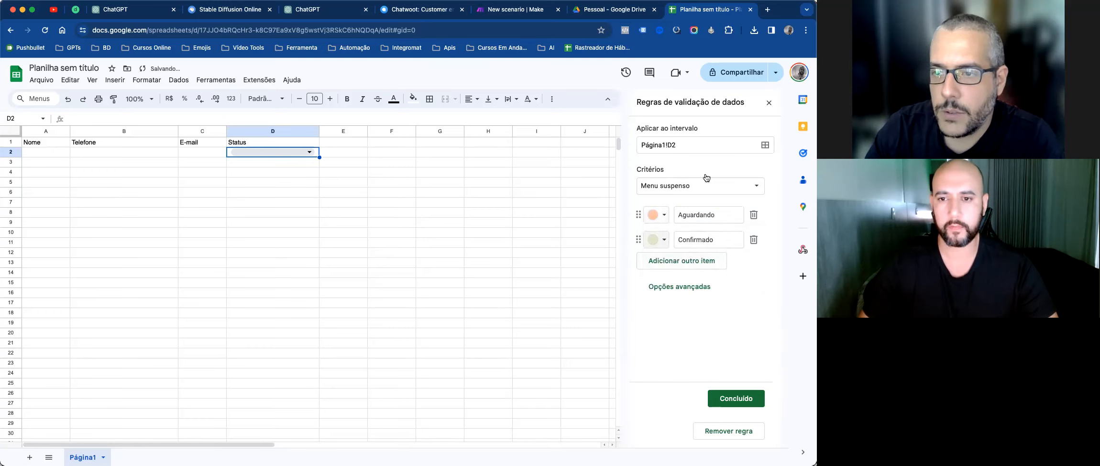
pyautogui.click(736, 397)
# Step: Check D2's new dropdown and copy it down through D14
pyautogui.click(343, 202)
pyautogui.click(310, 153)
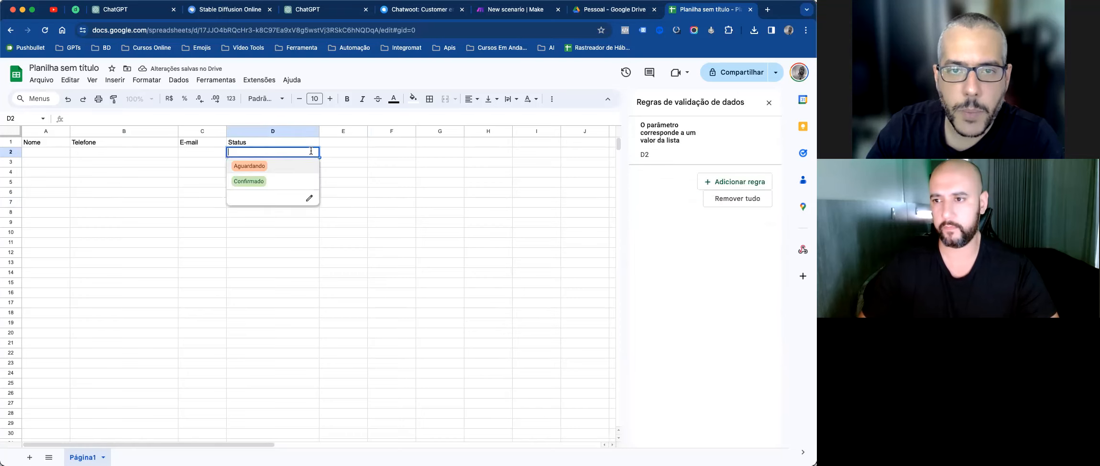
pyautogui.click(358, 163)
pyautogui.click(318, 152)
pyautogui.moveTo(319, 151); pyautogui.dragTo(315, 272)
pyautogui.click(352, 185)
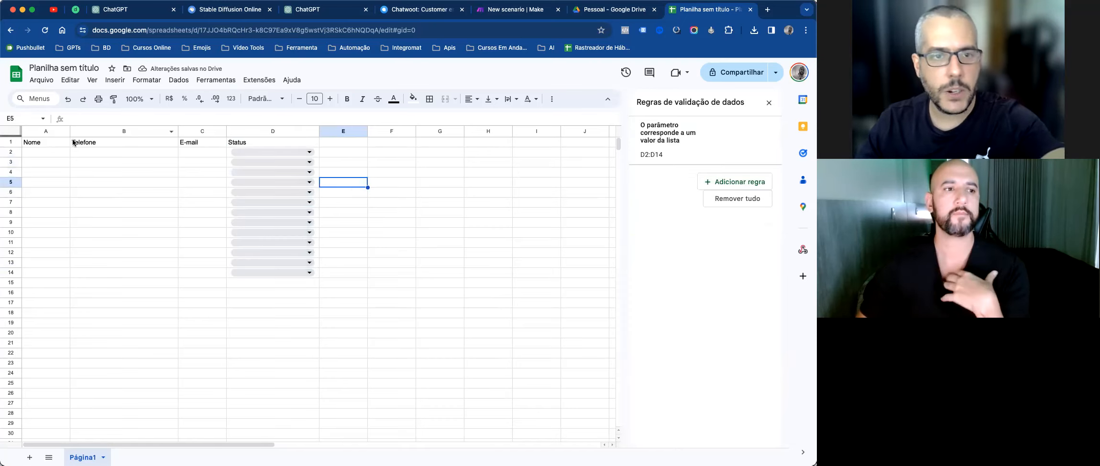
# Step: Enter Teste with a sample phone and e-mail in A2:C2 and fill it down to row 14
pyautogui.click(44, 150)
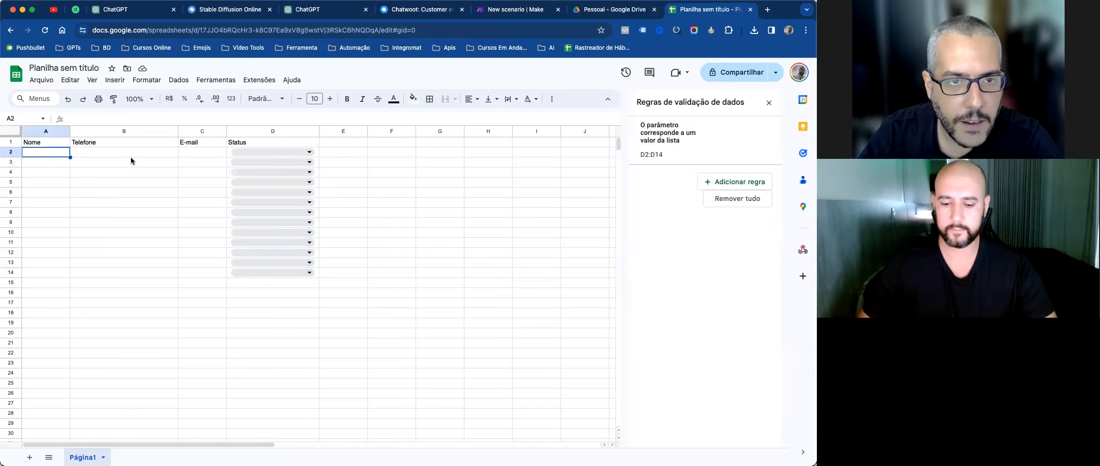
pyautogui.write('Teste')
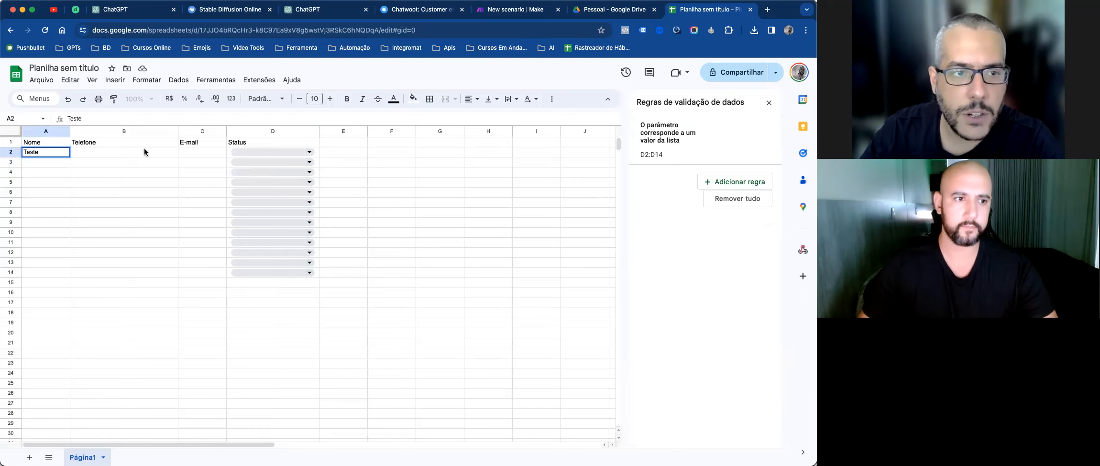
pyautogui.click(145, 152)
pyautogui.write('324234')
pyautogui.click(209, 154)
pyautogui.write('sdada@s.com')
pyautogui.moveTo(46, 152); pyautogui.dragTo(217, 273)
pyautogui.click(438, 223)
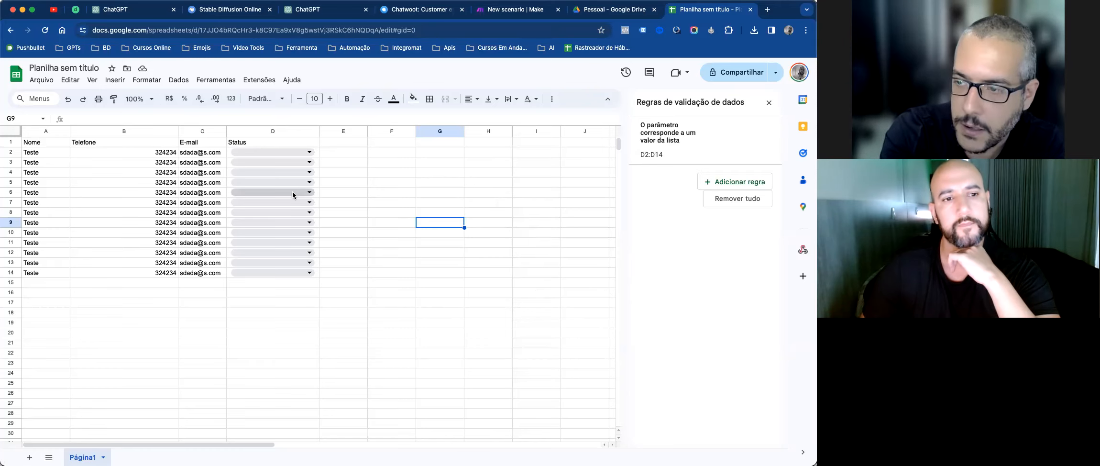
# Step: Inspect D6's status dropdown without choosing a value, then select E2
pyautogui.click(309, 194)
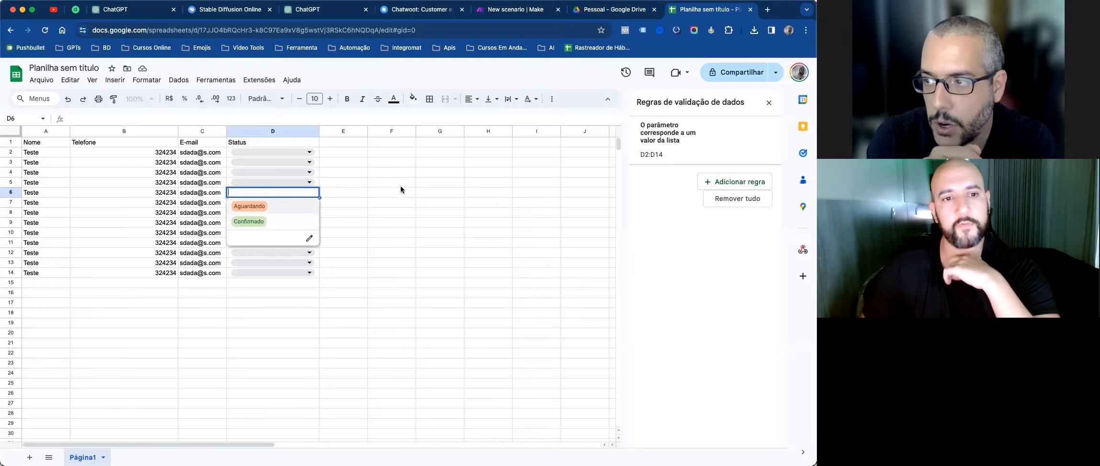
pyautogui.click(389, 174)
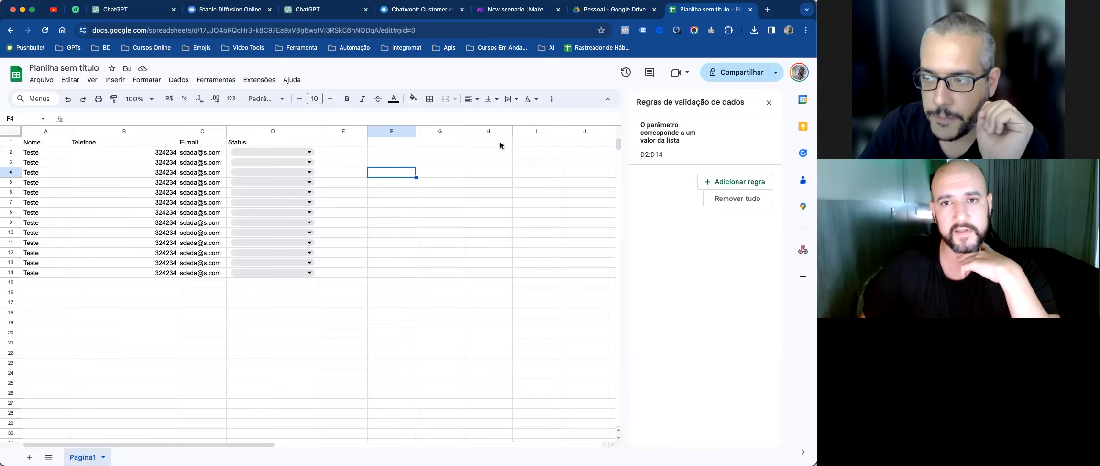
pyautogui.click(348, 152)
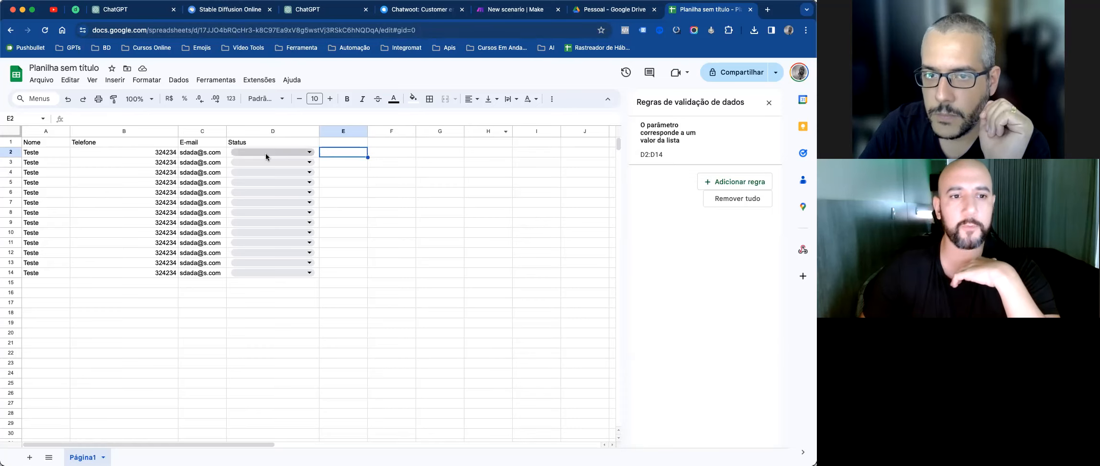
# Step: Set D2 to Confirmado, type Confirmado in E2 for comparison, then delete the E2 text
pyautogui.click(306, 153)
pyautogui.click(290, 180)
pyautogui.click(357, 151)
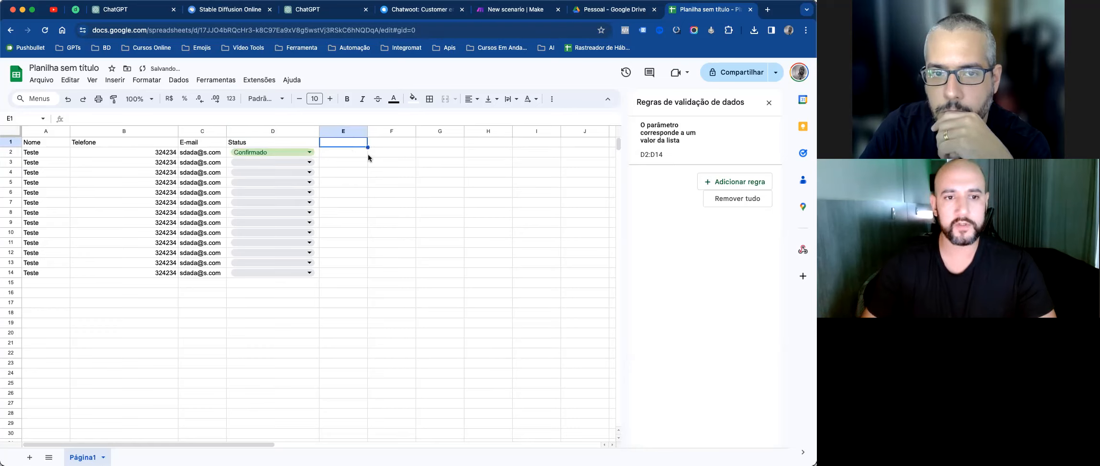
pyautogui.write('Conf')
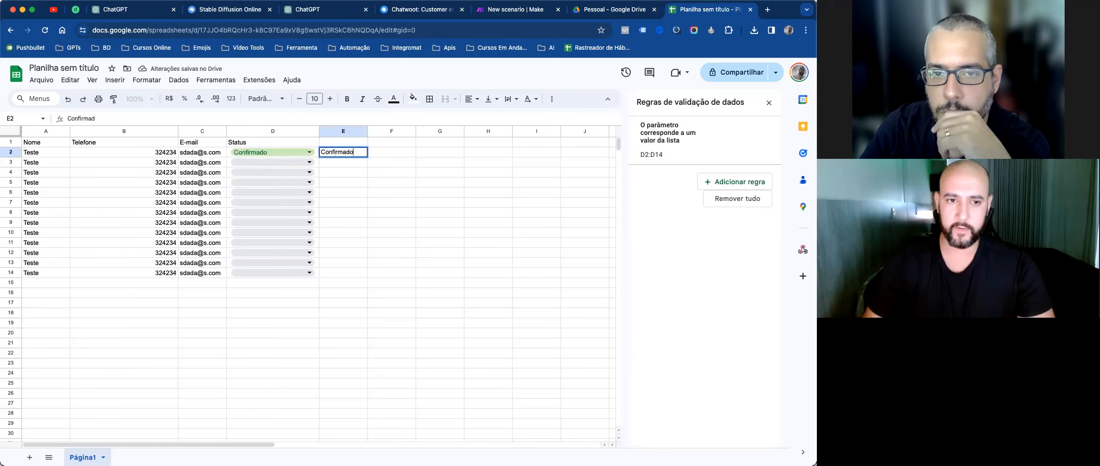
pyautogui.write('irmado')
pyautogui.press('Return')
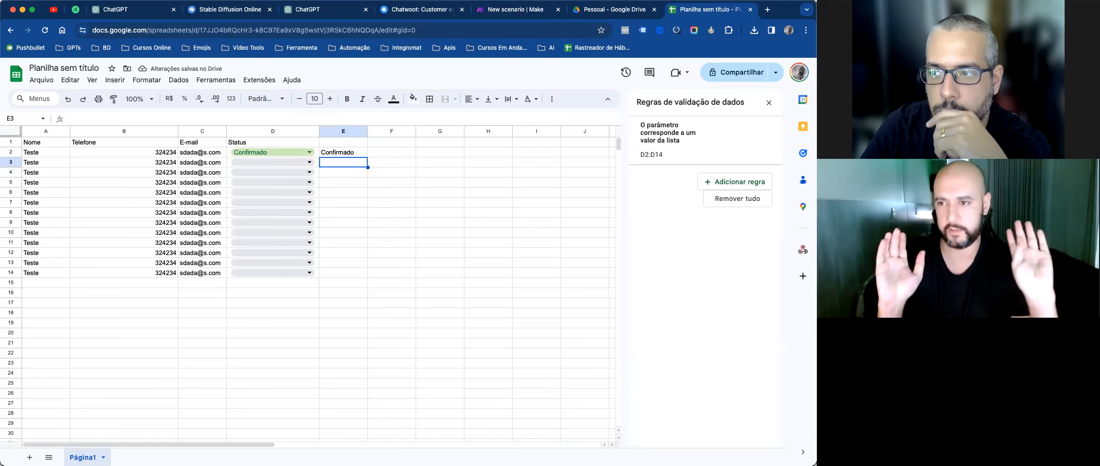
pyautogui.click(309, 152)
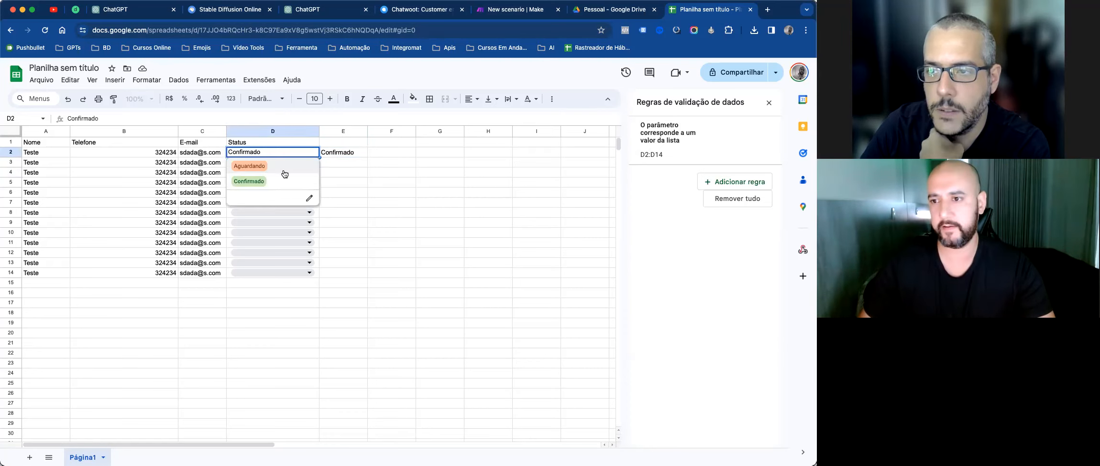
pyautogui.click(435, 161)
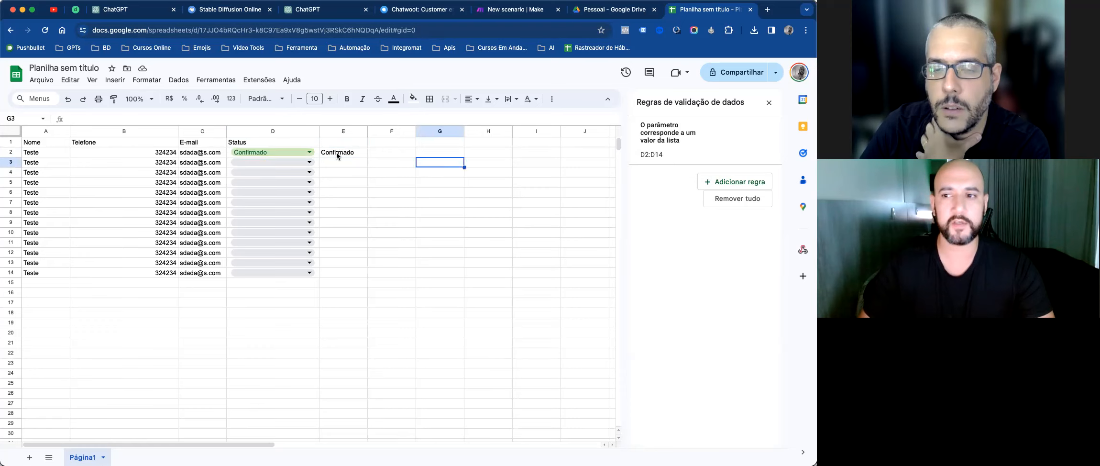
pyautogui.click(336, 152)
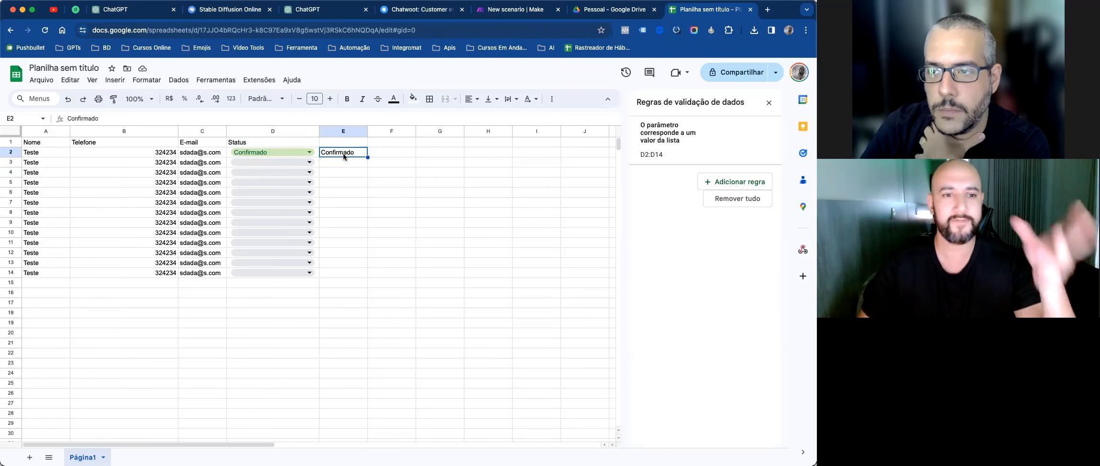
pyautogui.press('Delete')
pyautogui.click(397, 173)
# Step: Change the Status of D2 and D9 to Aguardando
pyautogui.doubleClick(292, 151)
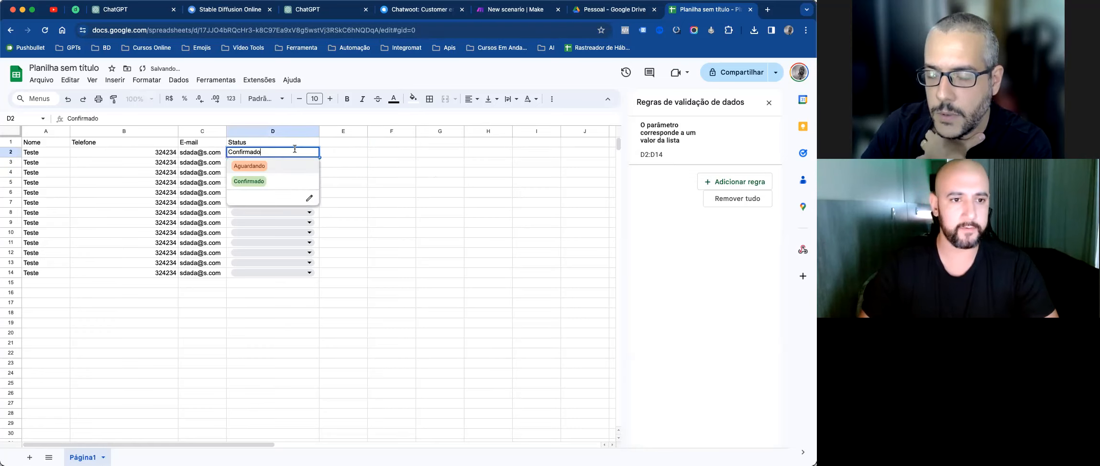
pyautogui.click(283, 166)
pyautogui.click(280, 221)
pyautogui.click(297, 238)
pyautogui.click(390, 232)
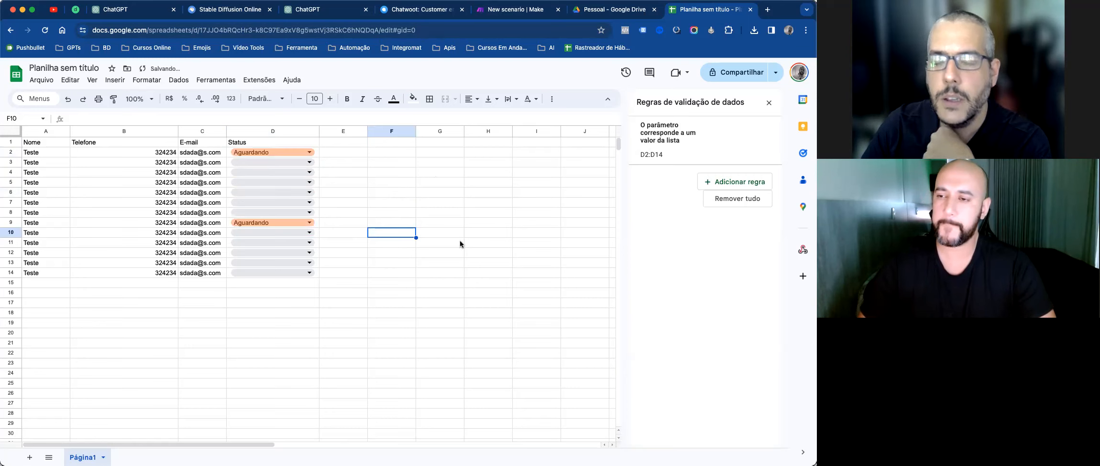
pyautogui.click(523, 14)
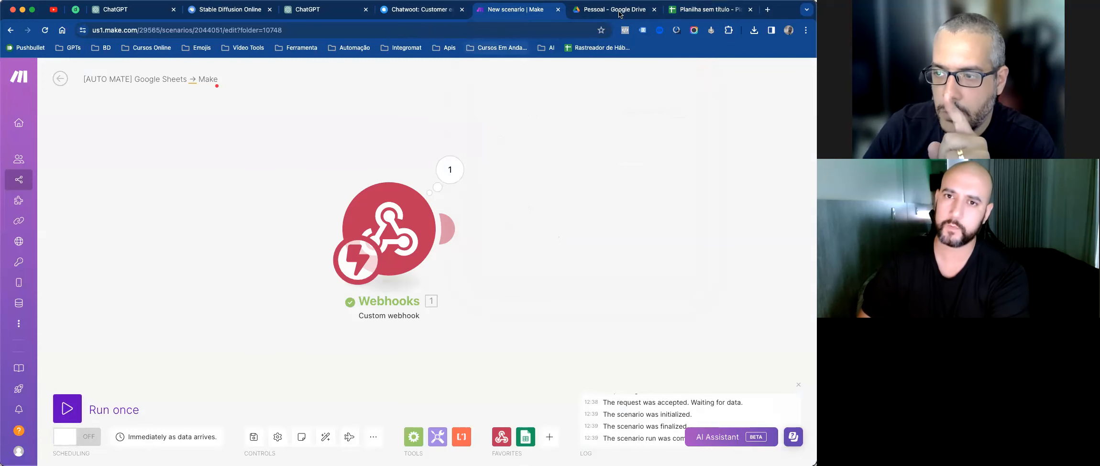
# Step: Show the Custom webhook's advanced settings (Maximum number of results 1), then close the sheet's validation panel
pyautogui.click(698, 9)
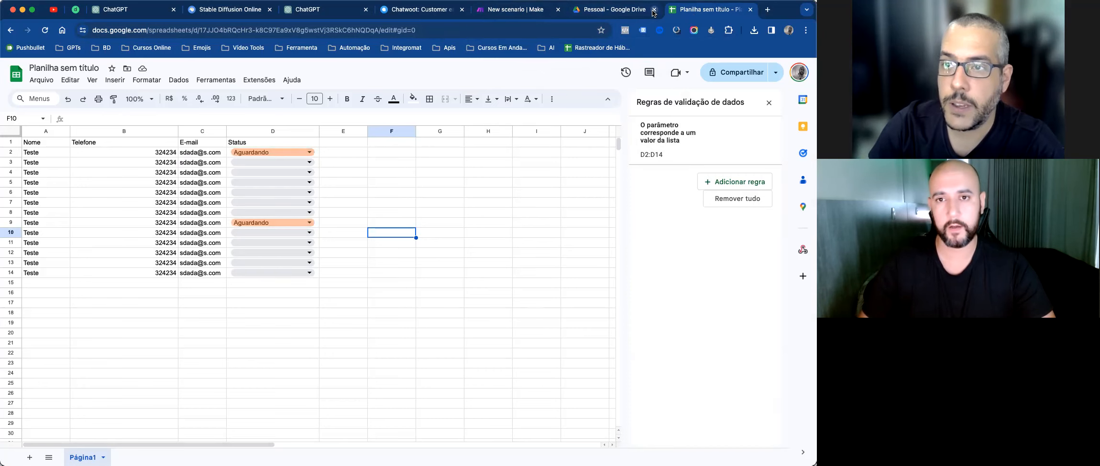
pyautogui.click(621, 9)
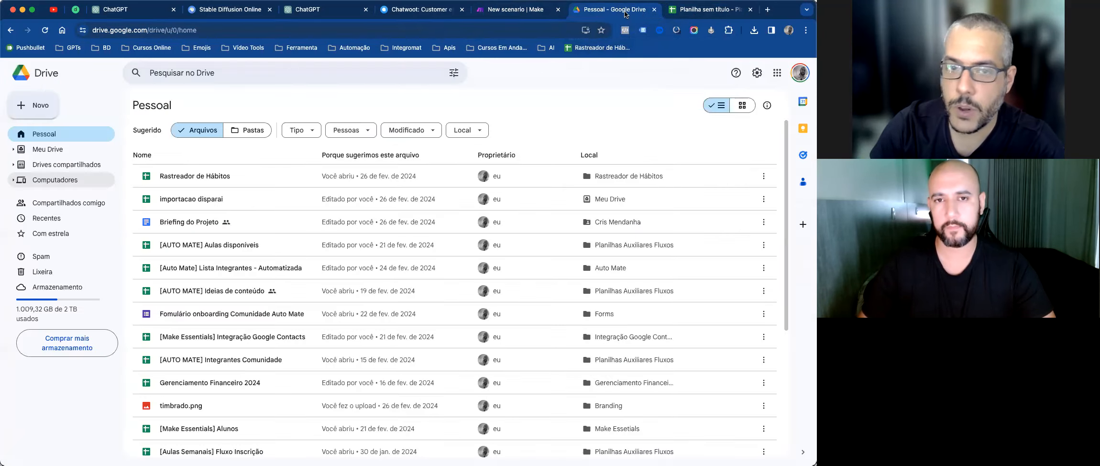
pyautogui.click(535, 17)
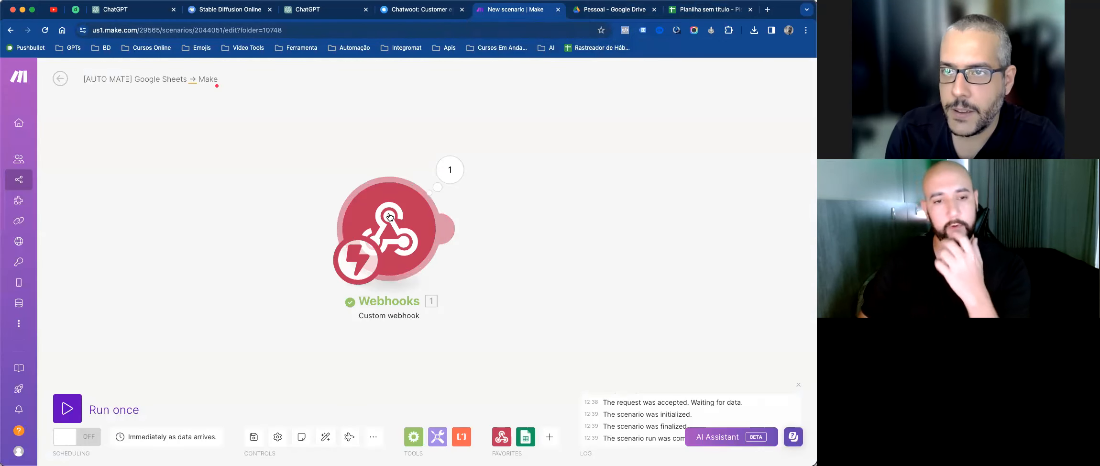
pyautogui.click(431, 225)
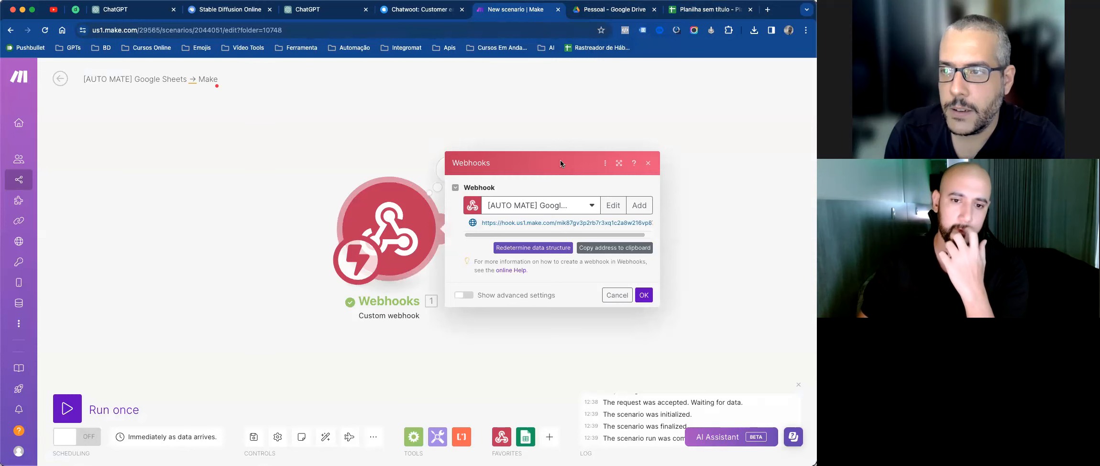
pyautogui.click(464, 295)
pyautogui.click(427, 264)
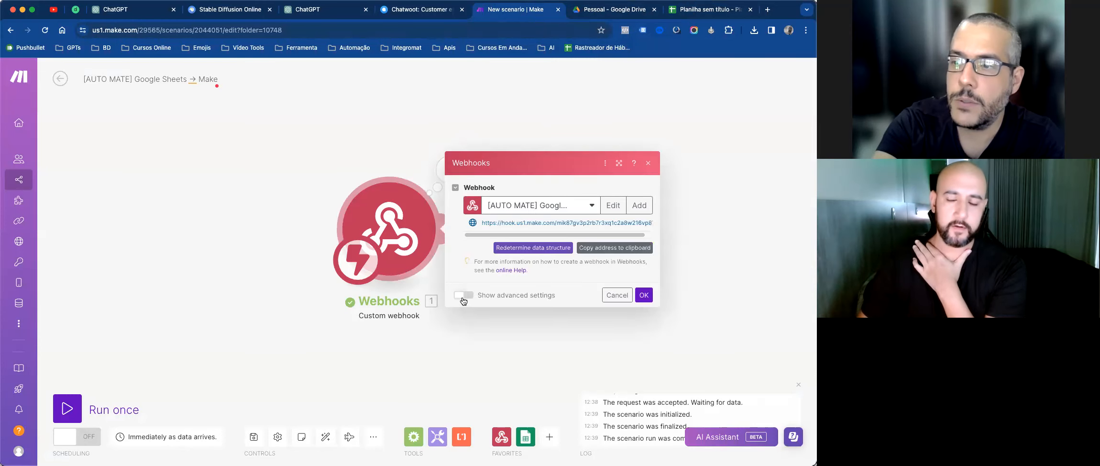
pyautogui.click(463, 296)
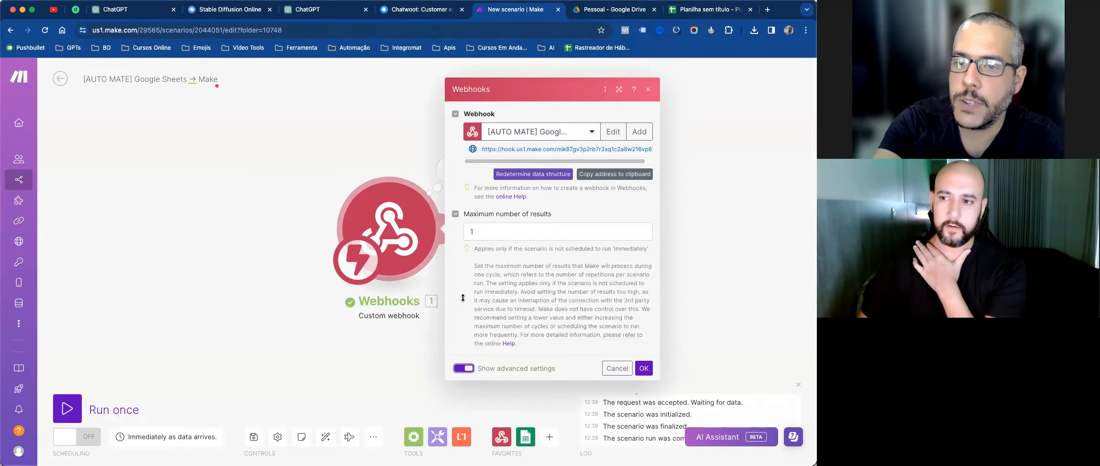
pyautogui.click(699, 11)
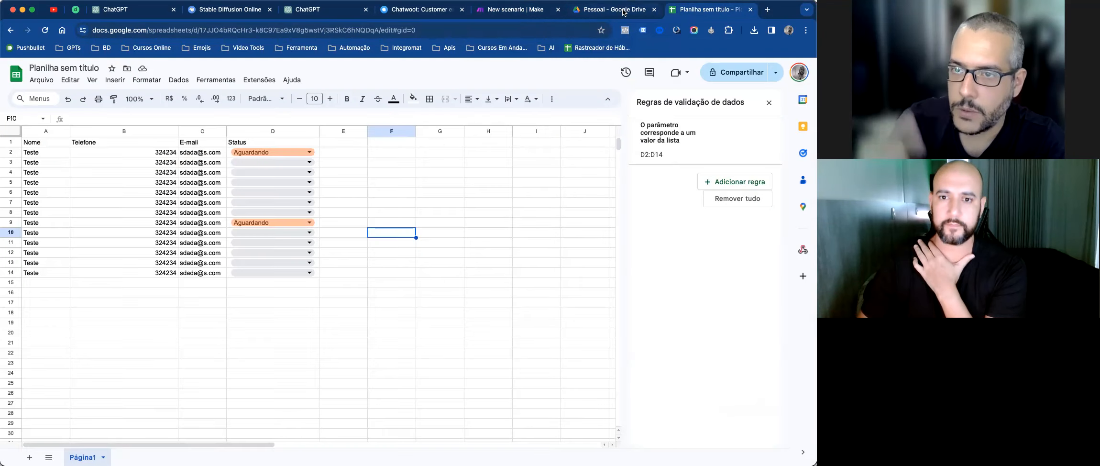
pyautogui.click(769, 102)
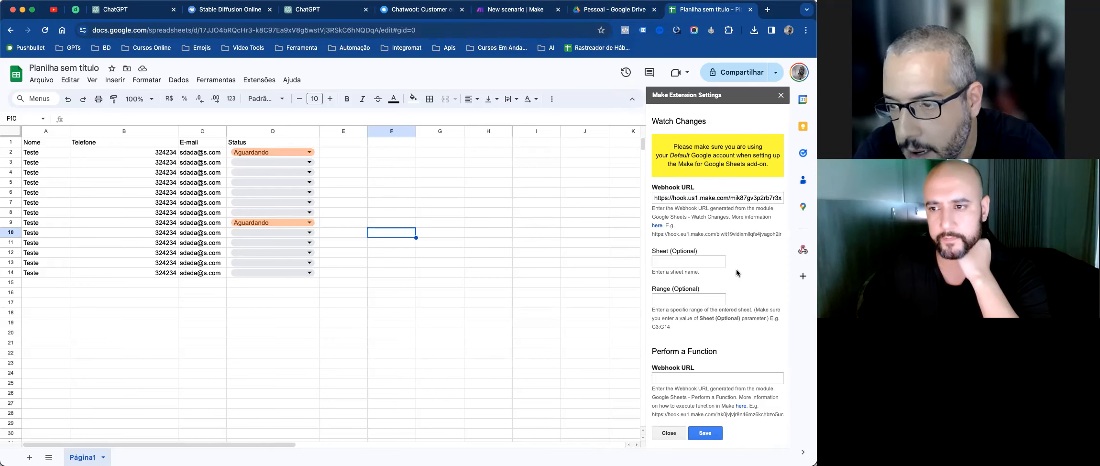
# Step: Enter D2:D as the Make extension's watch range and pick Aguardando in D13's dropdown
pyautogui.click(434, 171)
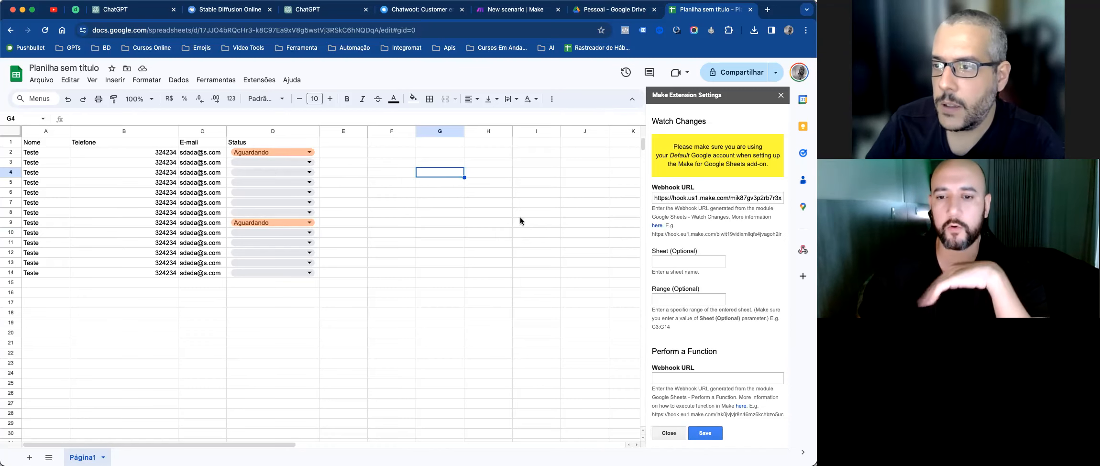
pyautogui.click(694, 300)
pyautogui.write('D2:D2')
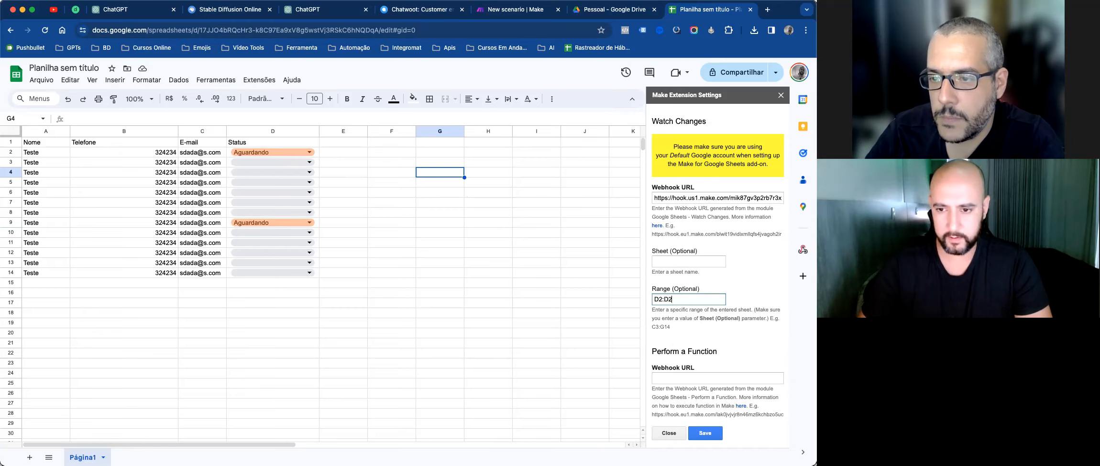
pyautogui.press('Tab')
pyautogui.click(747, 282)
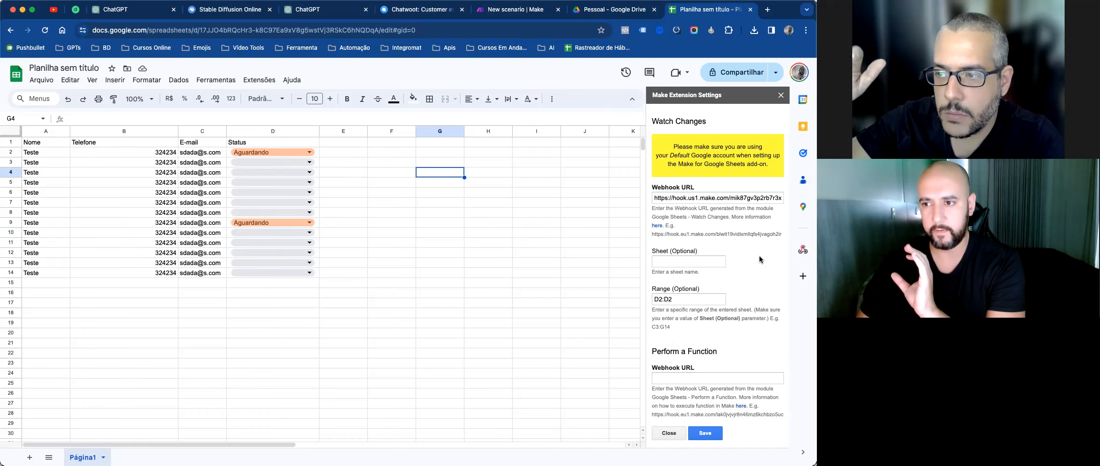
pyautogui.press('BackSpace')
pyautogui.press('BackSpace')
pyautogui.press('BackSpace')
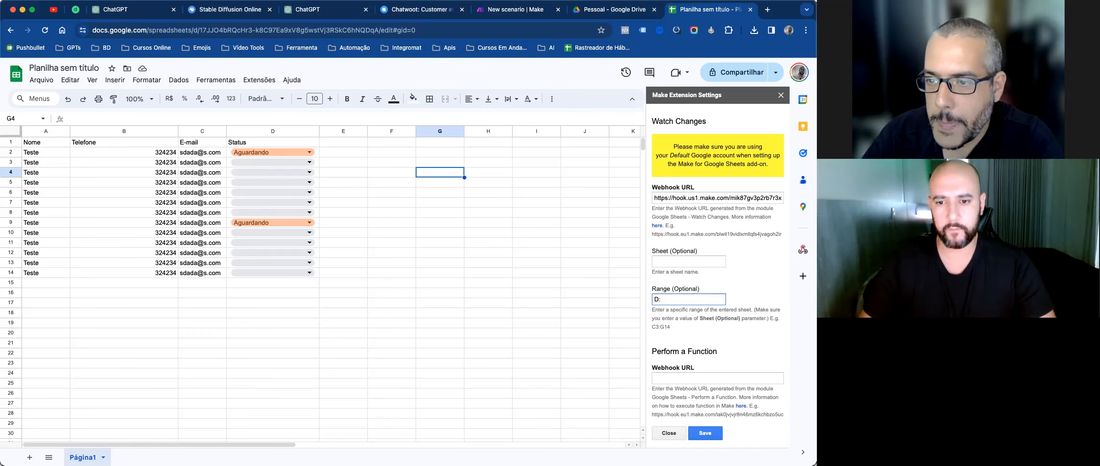
pyautogui.write('D')
pyautogui.press('Tab')
pyautogui.click(746, 273)
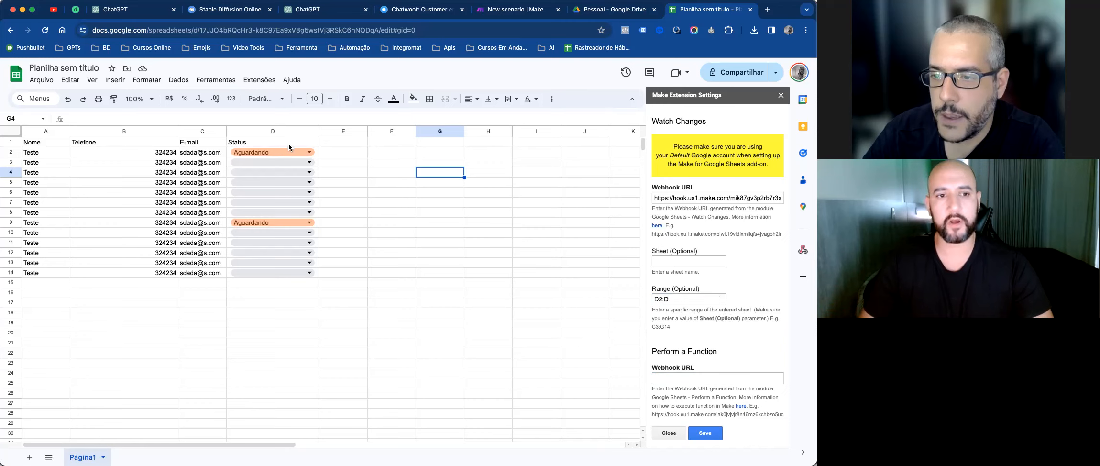
pyautogui.click(285, 262)
pyautogui.click(295, 276)
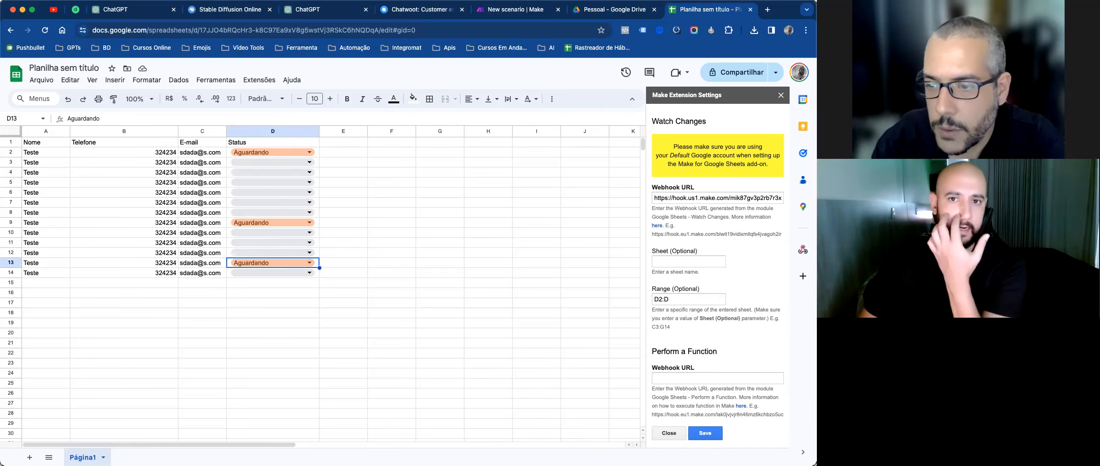
# Step: Close the Webhooks dialog, confirm Run once, then go back to the Sheets tab
pyautogui.click(535, 12)
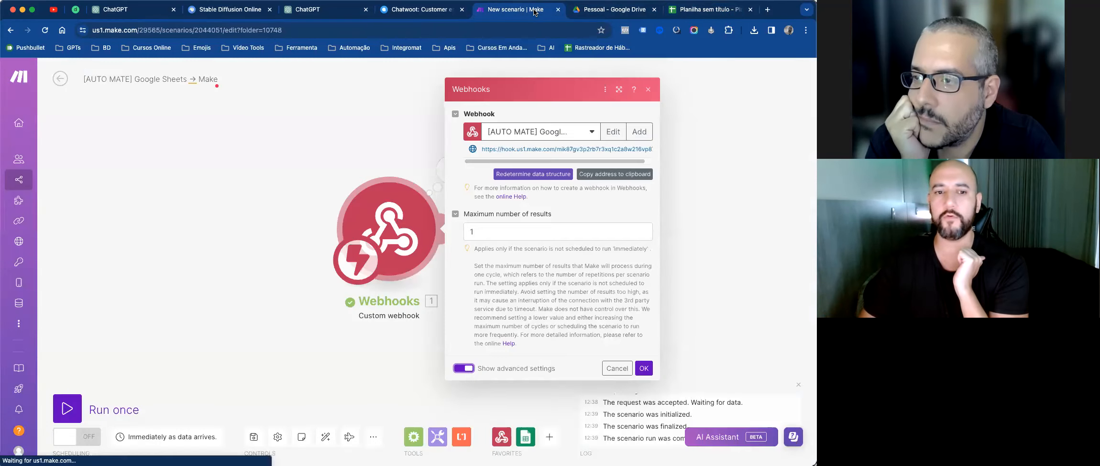
pyautogui.click(684, 101)
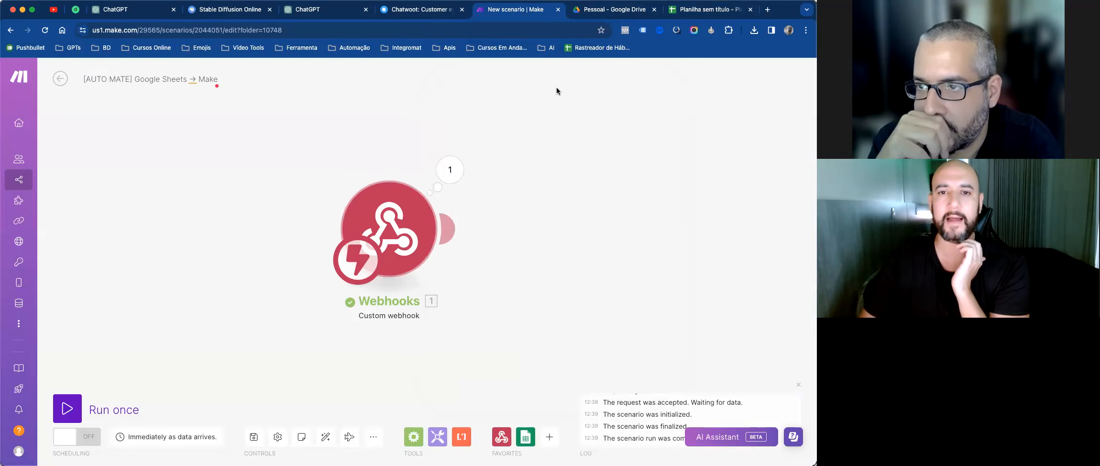
pyautogui.click(721, 12)
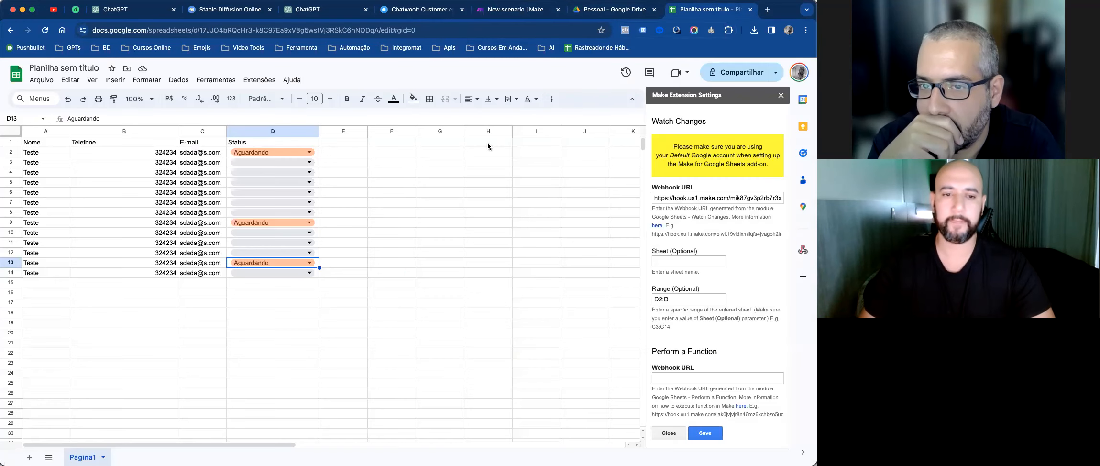
pyautogui.click(549, 9)
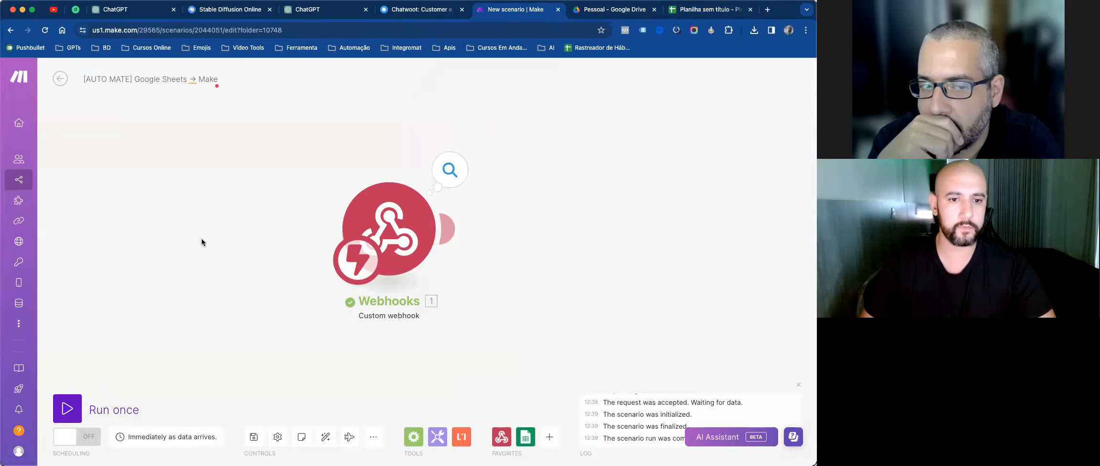
pyautogui.click(67, 408)
pyautogui.click(225, 444)
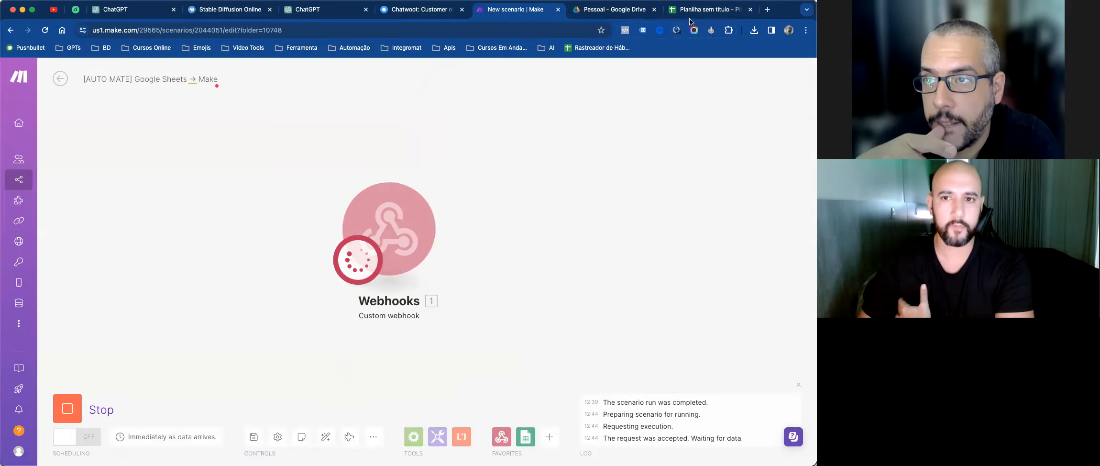
pyautogui.click(701, 9)
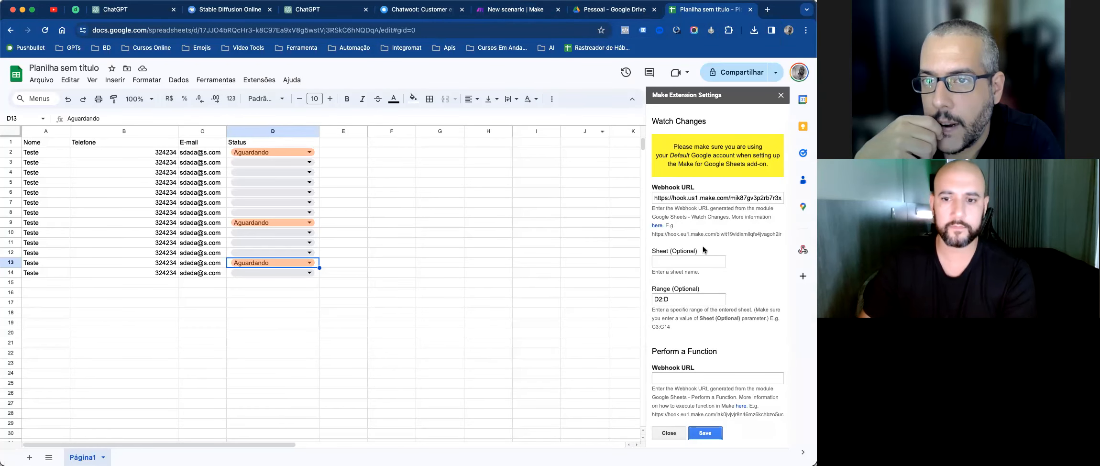
# Step: Set the Make extension to watch sheet Página1 with range D1:D1000, then save and confirm
pyautogui.click(703, 261)
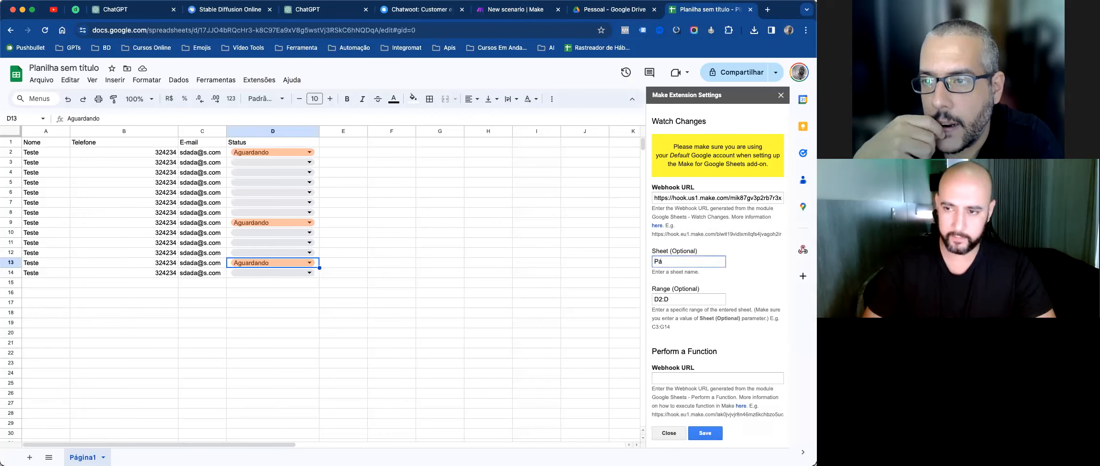
pyautogui.write('Página1')
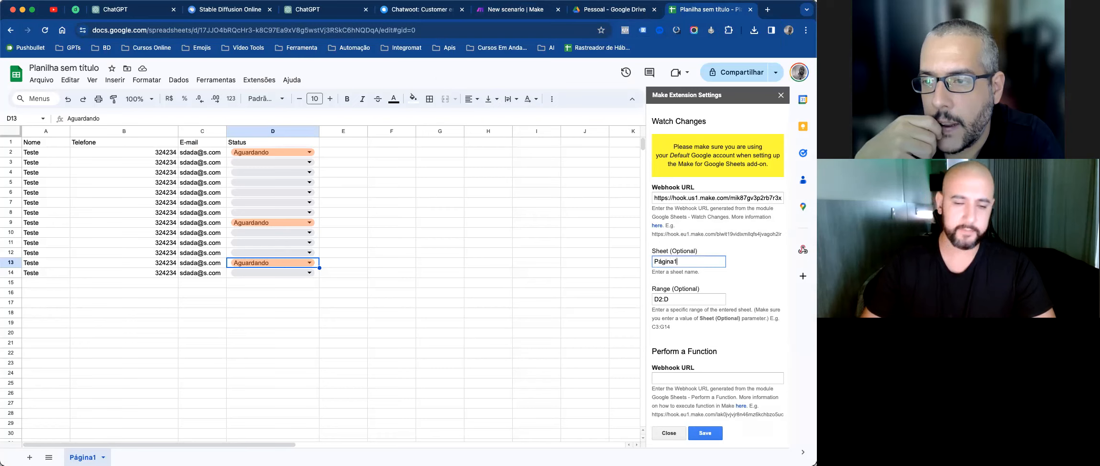
pyautogui.click(704, 433)
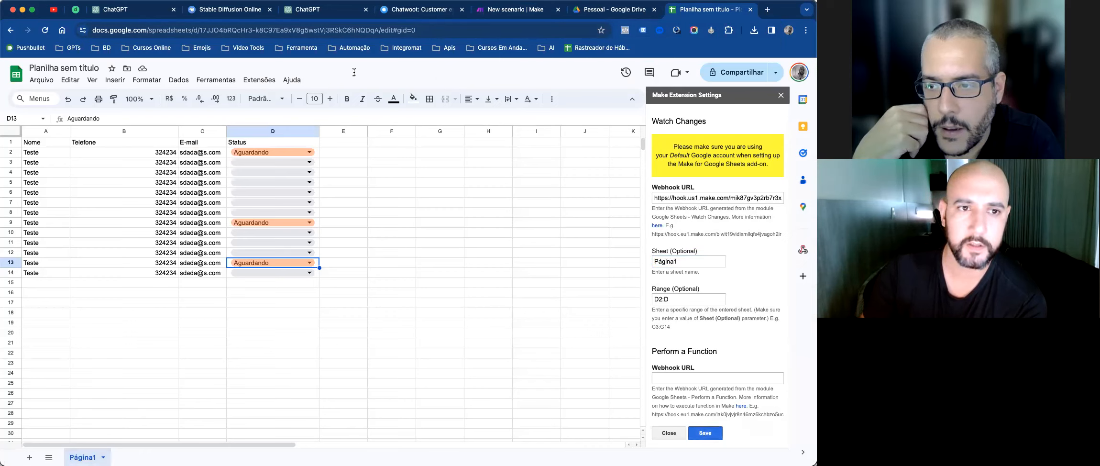
pyautogui.click(680, 297)
pyautogui.press('BackSpace')
pyautogui.press('BackSpace')
pyautogui.press('BackSpace')
pyautogui.click(704, 434)
pyautogui.click(668, 298)
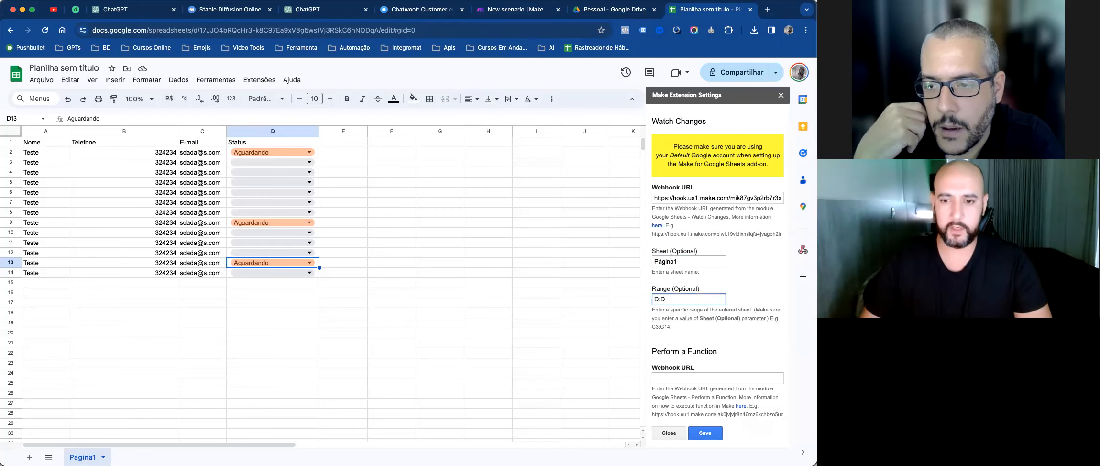
pyautogui.click(705, 432)
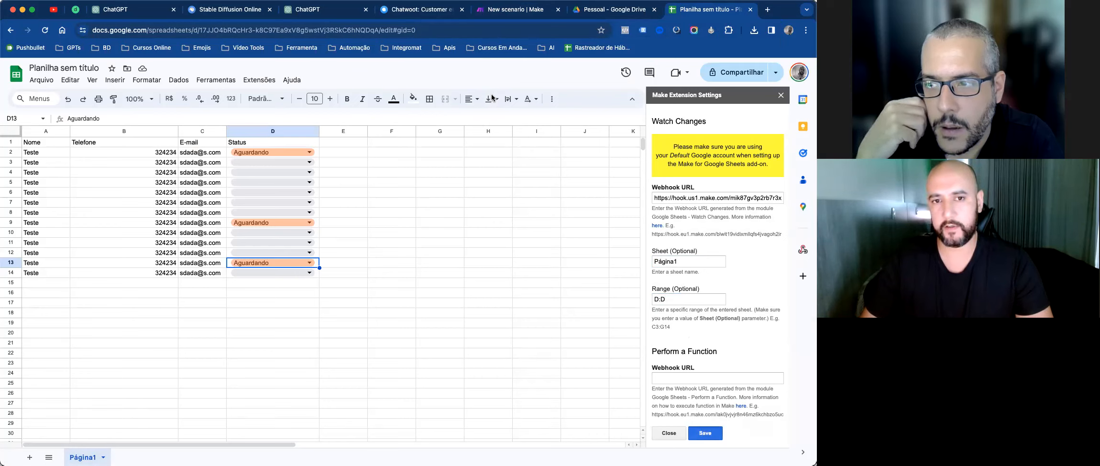
pyautogui.click(686, 300)
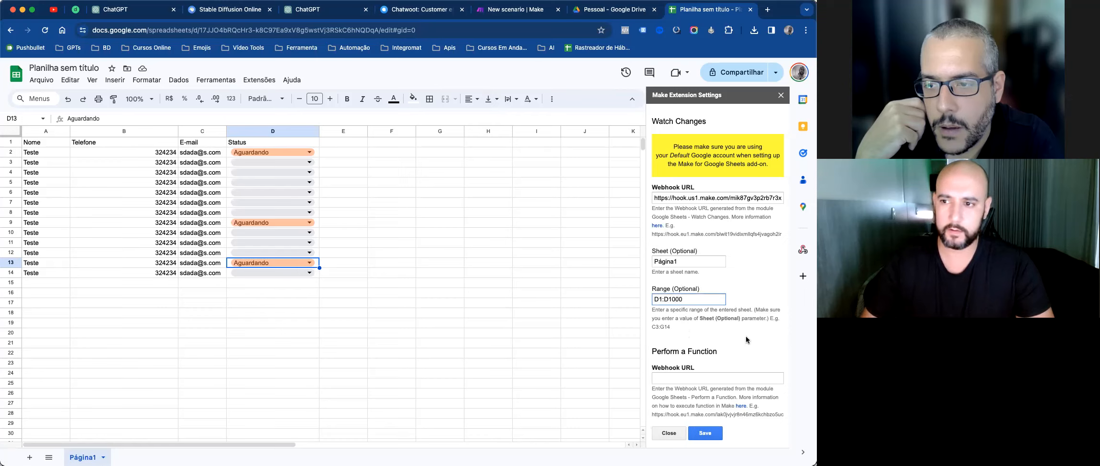
pyautogui.click(704, 433)
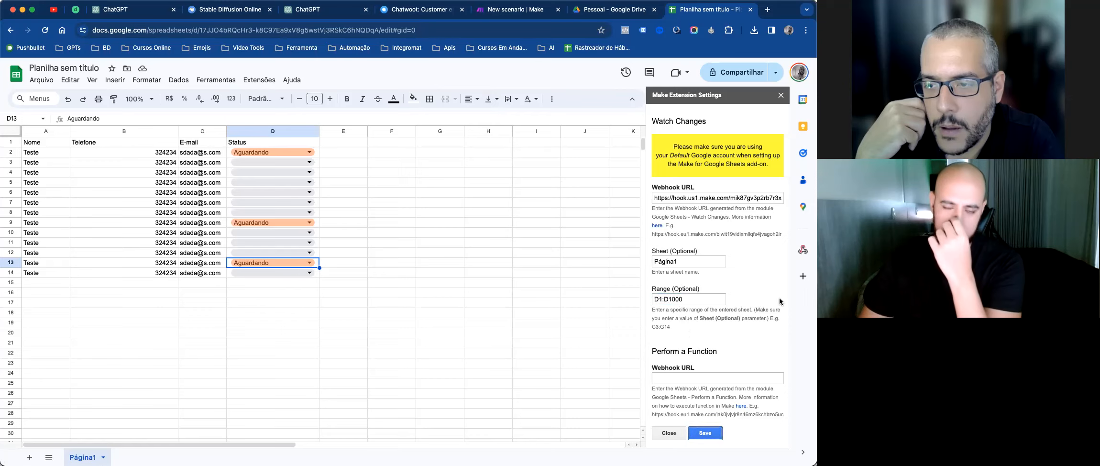
pyautogui.click(439, 182)
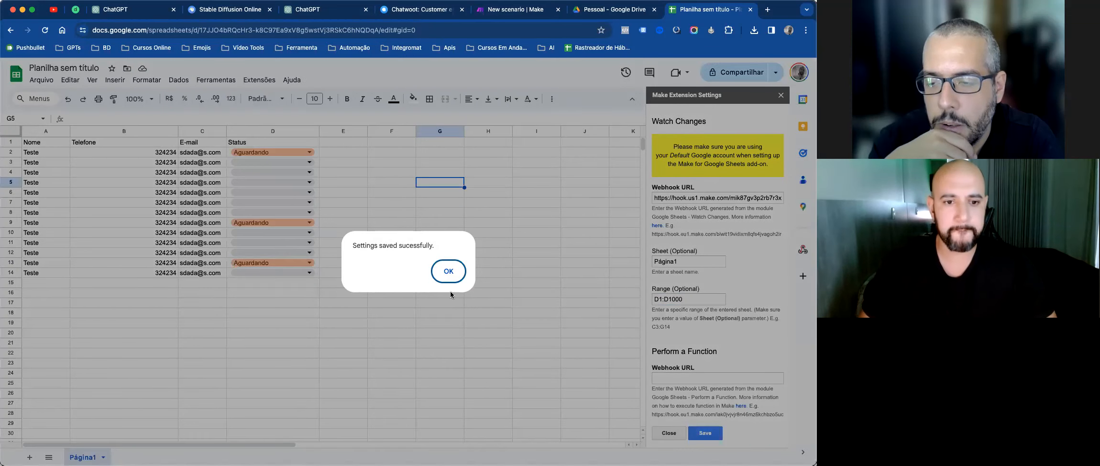
pyautogui.click(450, 267)
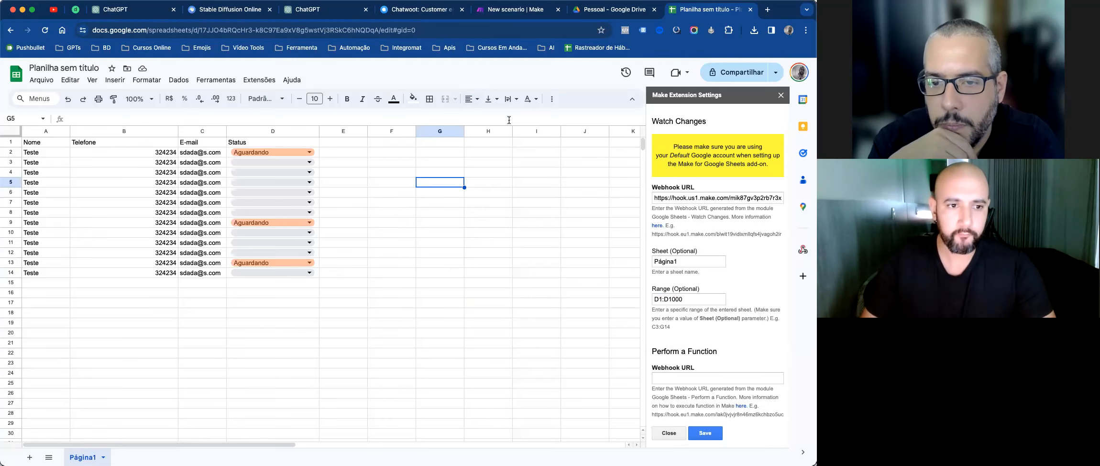
# Step: Change cell D6's status to Confirmado in the spreadsheet
pyautogui.click(547, 17)
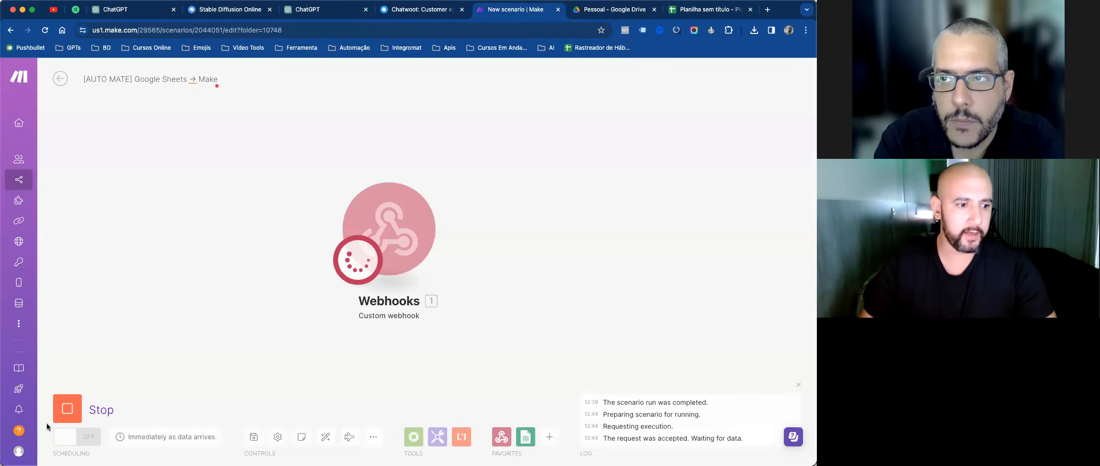
pyautogui.click(707, 9)
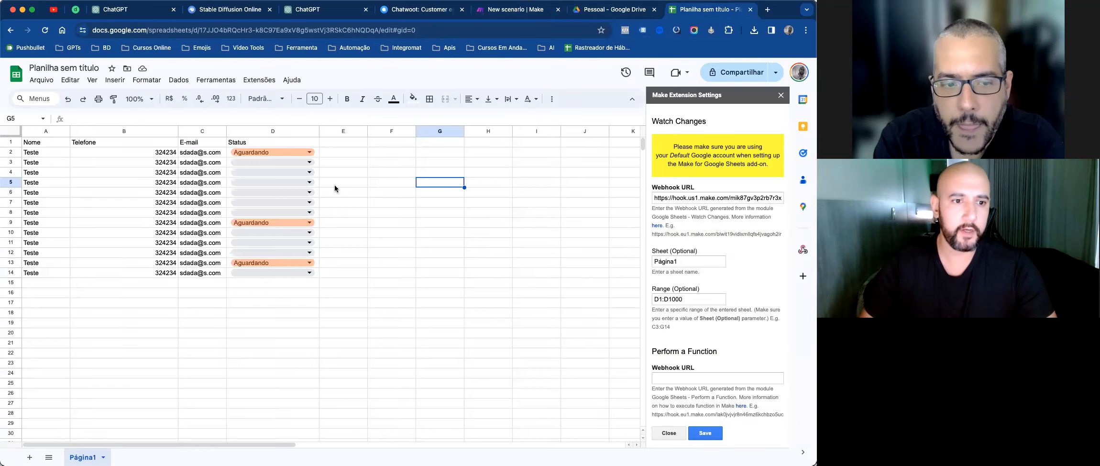
pyautogui.click(294, 192)
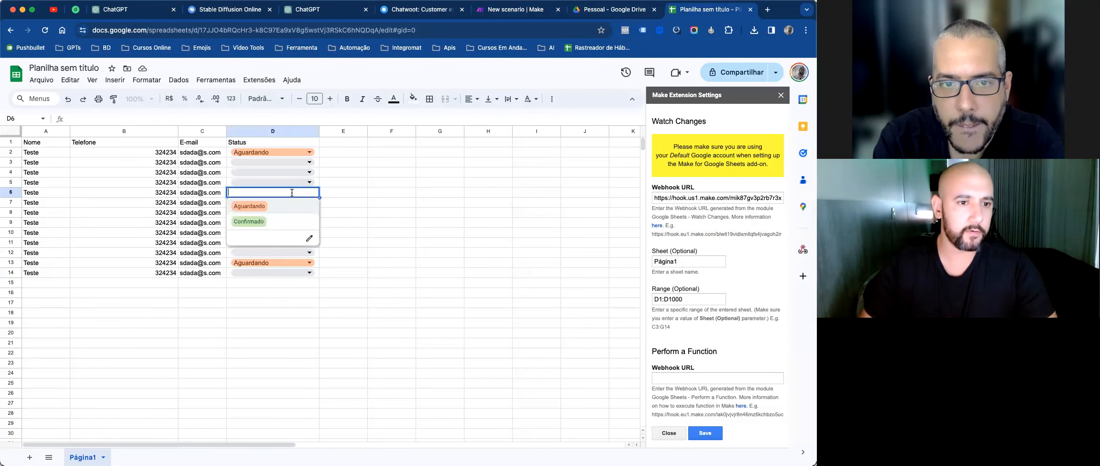
pyautogui.click(260, 221)
# Step: Inspect the webhook's received bundle, expanding range, user and rowValues to check the row values
pyautogui.click(504, 11)
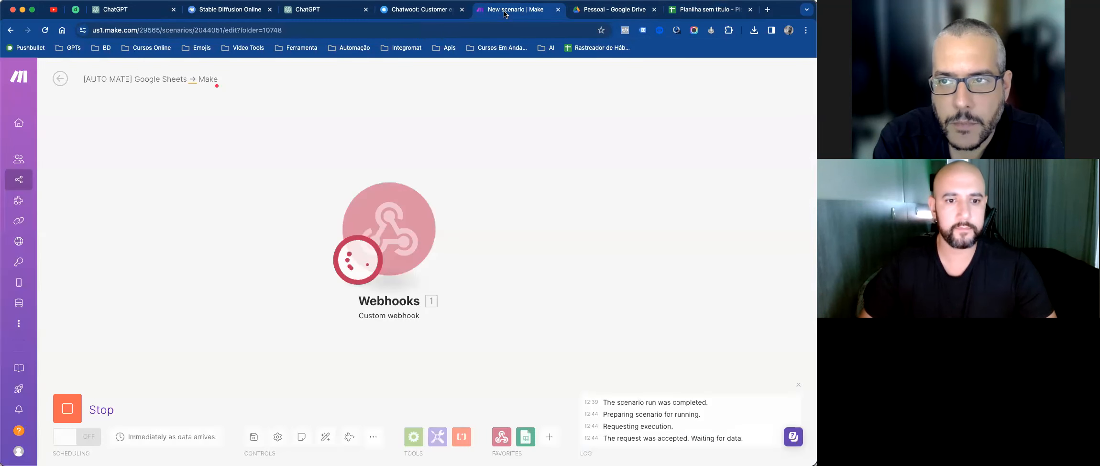
pyautogui.click(452, 169)
pyautogui.doubleClick(548, 217)
pyautogui.click(514, 207)
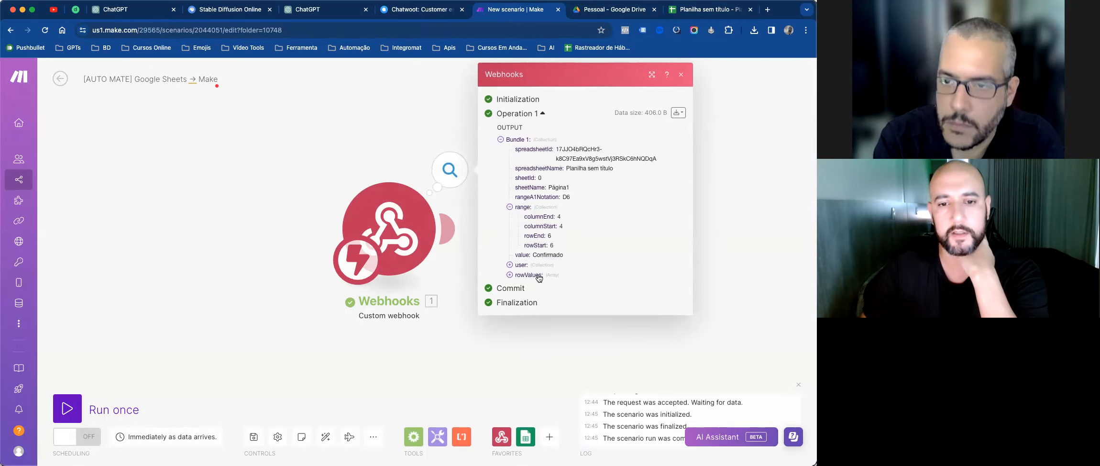
pyautogui.click(523, 266)
pyautogui.click(529, 294)
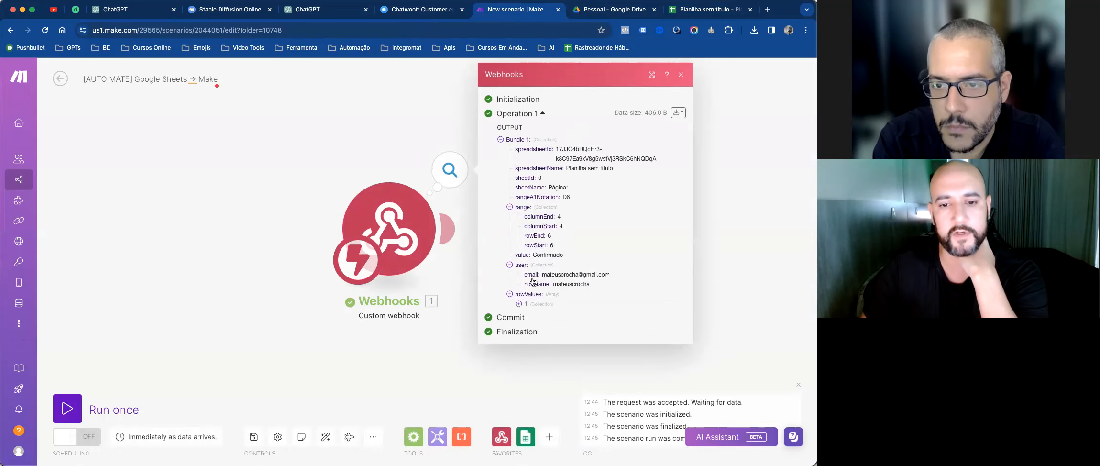
pyautogui.click(525, 304)
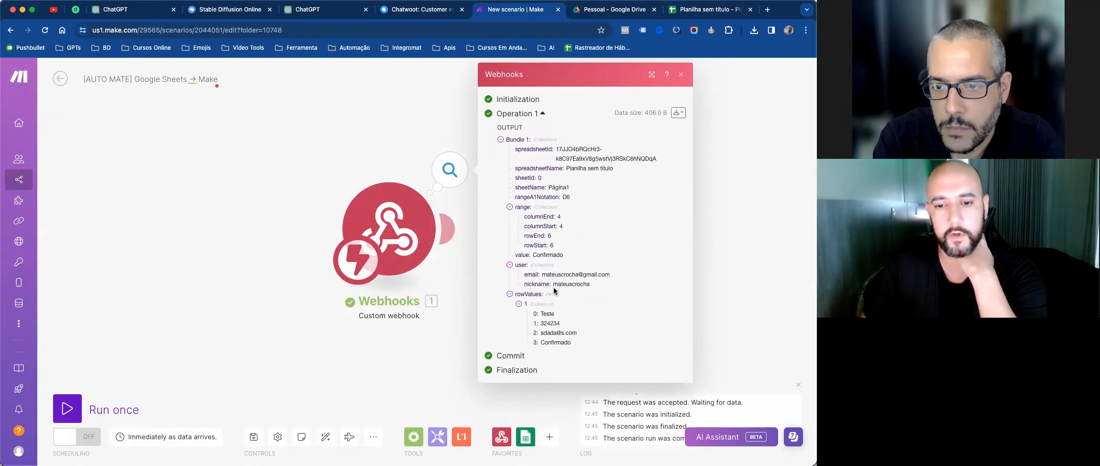
pyautogui.moveTo(550, 314); pyautogui.dragTo(597, 344)
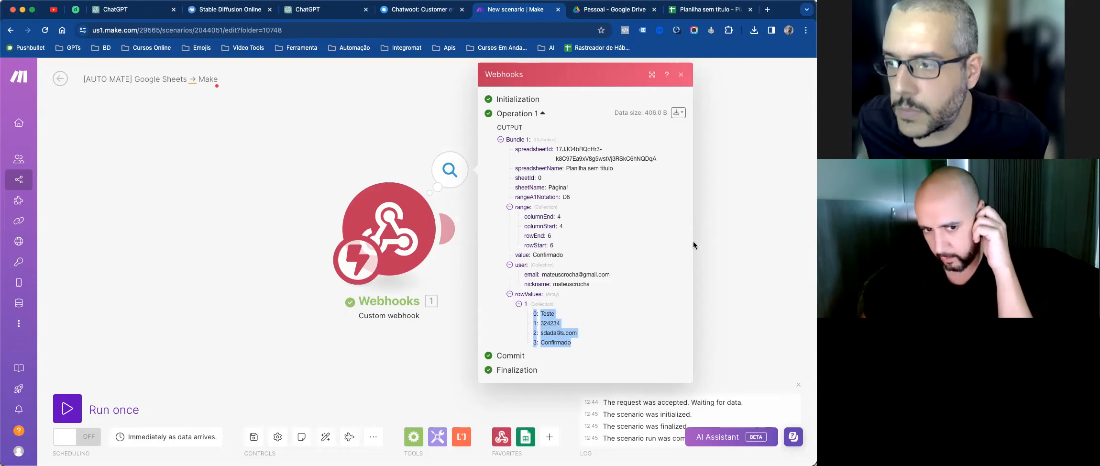
pyautogui.click(738, 191)
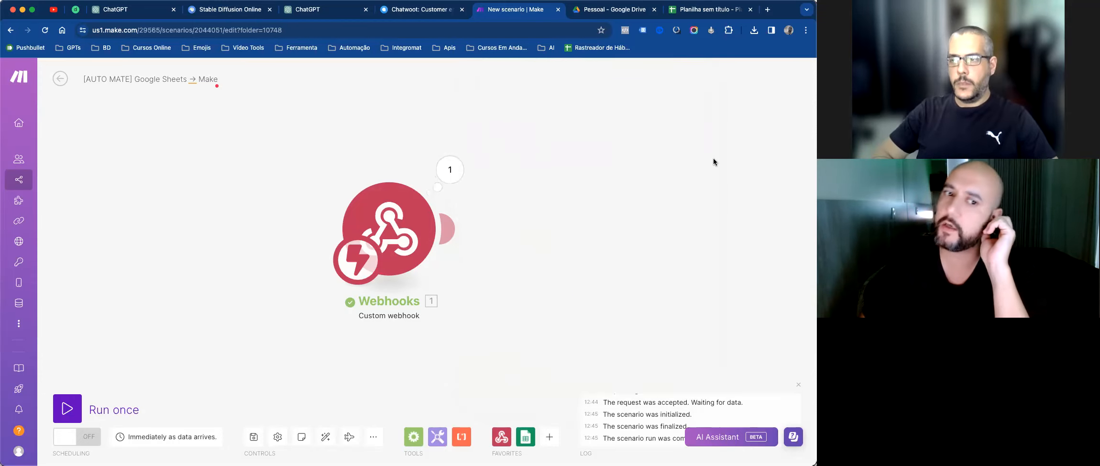
# Step: Add a Z-API 'Send a Text Message' module after the Custom webhook trigger
pyautogui.click(549, 437)
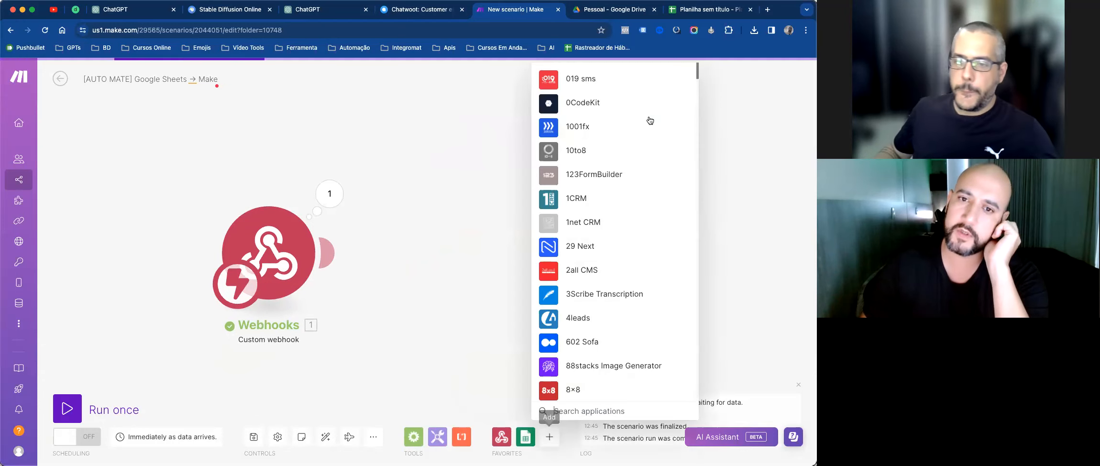
pyautogui.write('z-p')
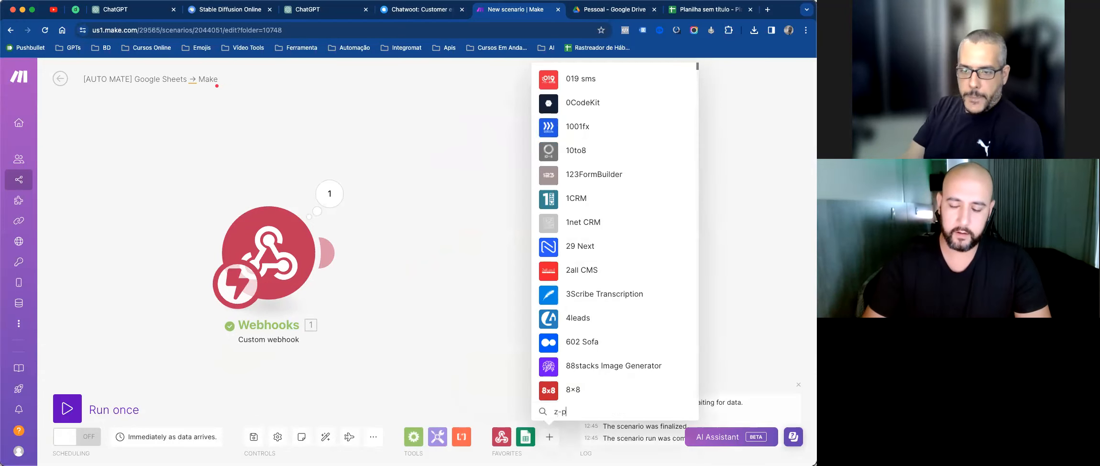
pyautogui.write('ai')
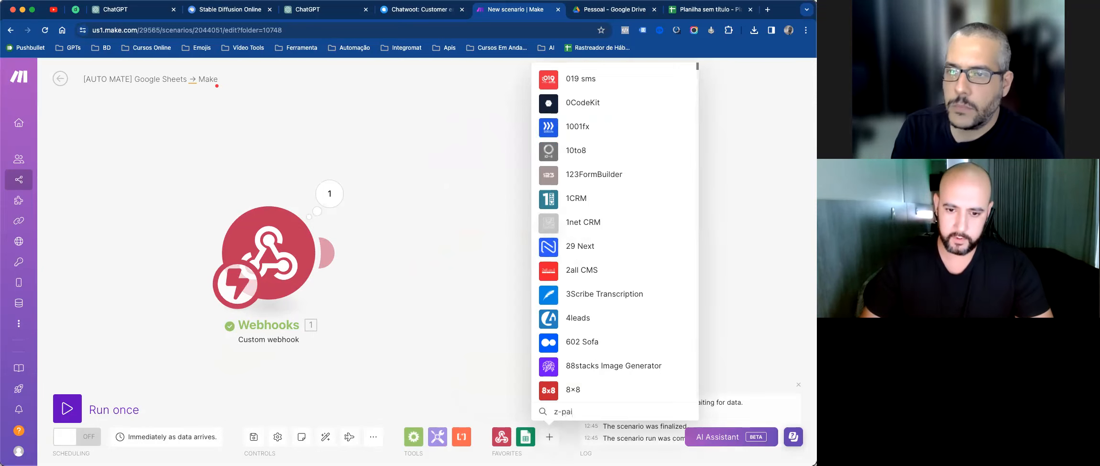
pyautogui.press('BackSpace')
pyautogui.press('BackSpace')
pyautogui.press('BackSpace')
pyautogui.write('api')
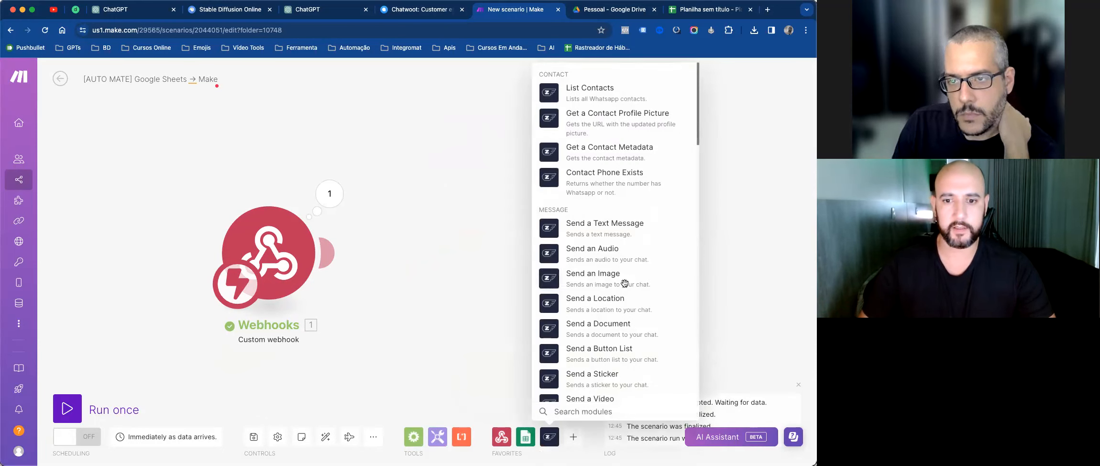
pyautogui.click(606, 234)
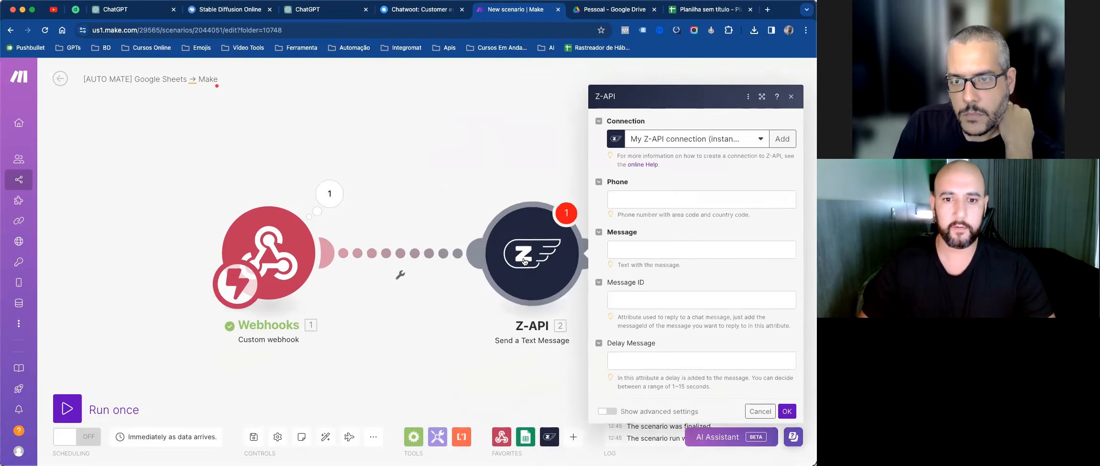
pyautogui.click(790, 94)
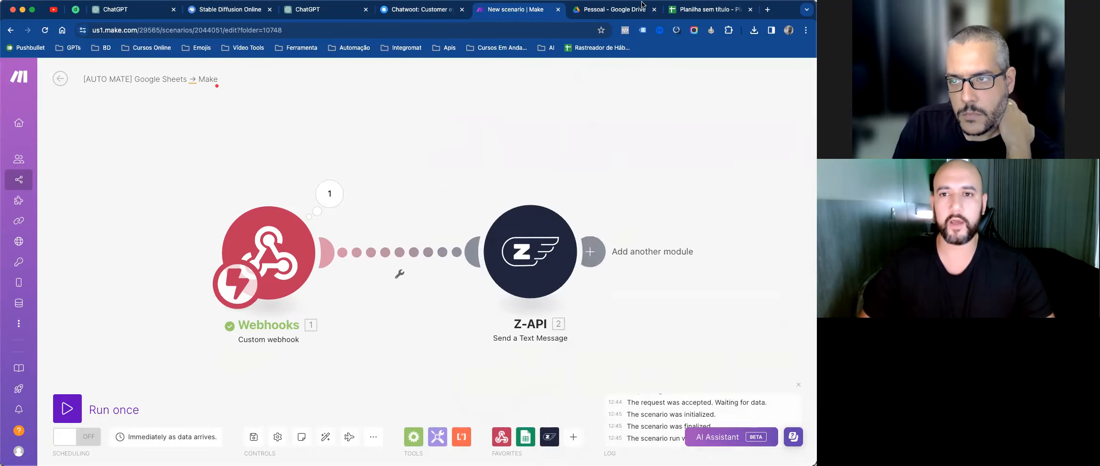
# Step: Glance at the status spreadsheet, then return to the scenario's Webhooks-to-Z-API link
pyautogui.click(684, 12)
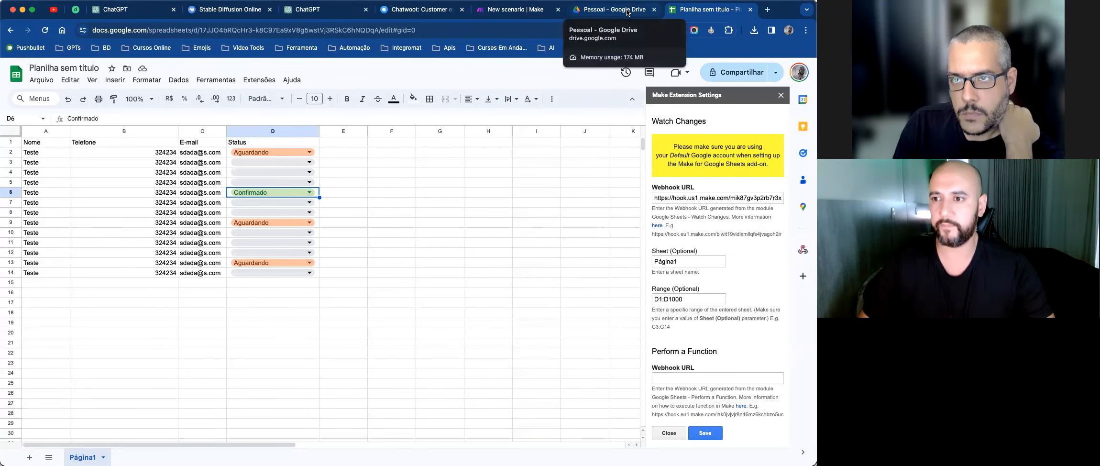
pyautogui.click(628, 13)
pyautogui.click(539, 12)
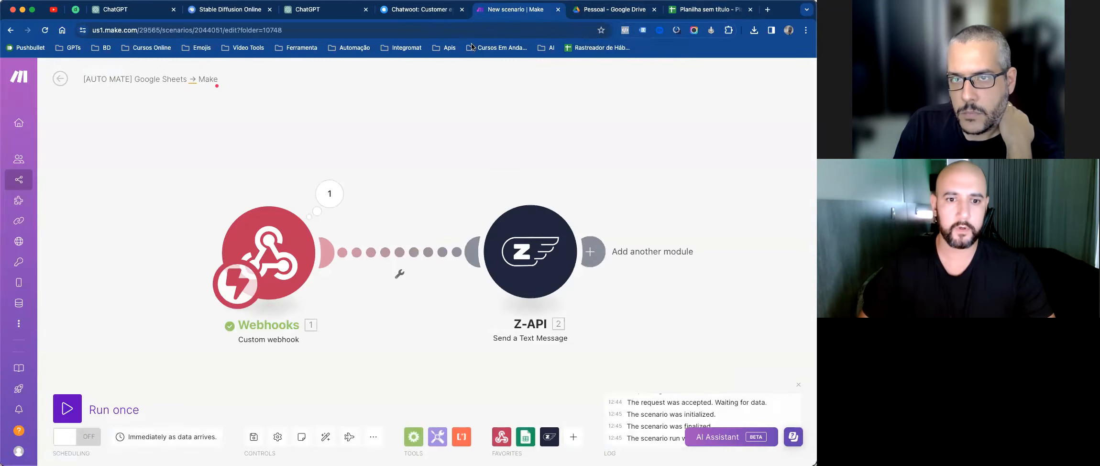
pyautogui.click(397, 254)
# Step: Label the filter CONFIRMADO and compare the webhook's value against Confirmado
pyautogui.click(482, 213)
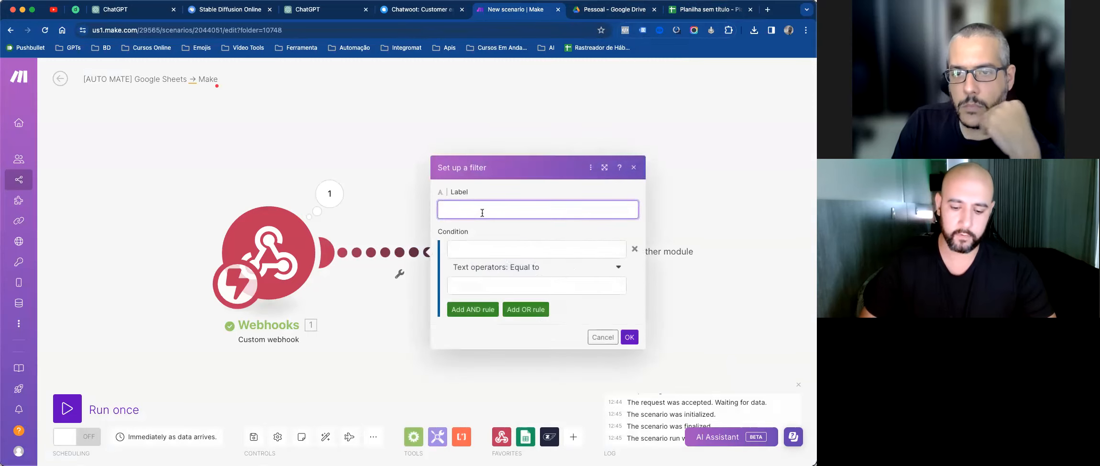
pyautogui.write('CONFIR')
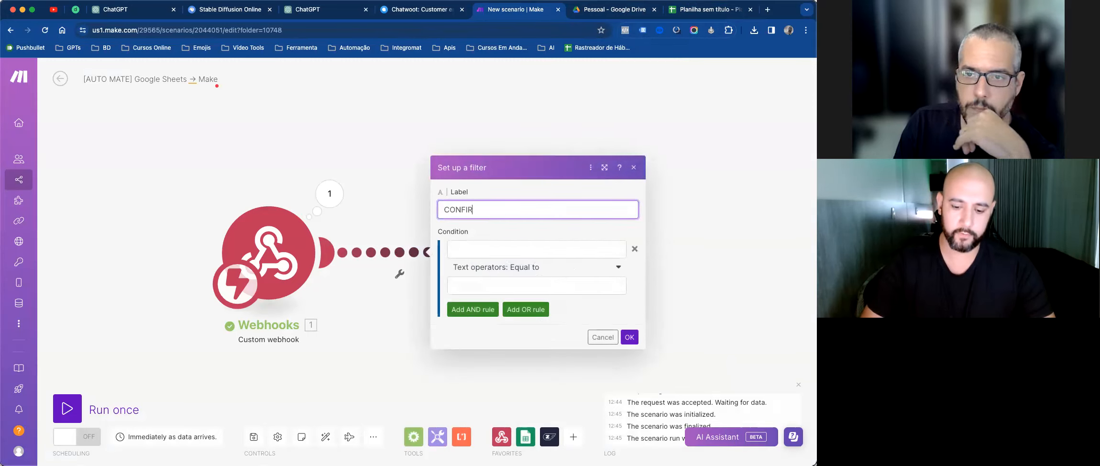
pyautogui.write('MADO')
pyautogui.press('Tab')
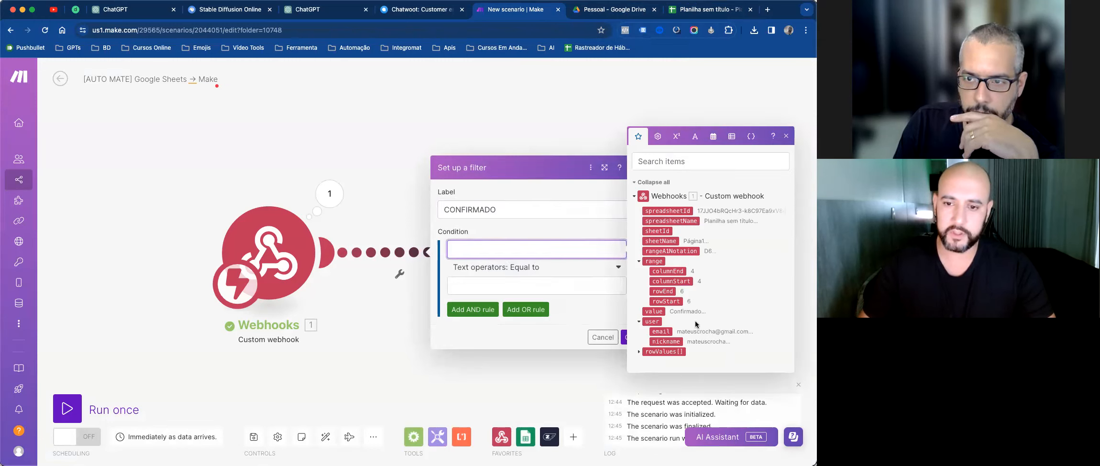
pyautogui.click(639, 352)
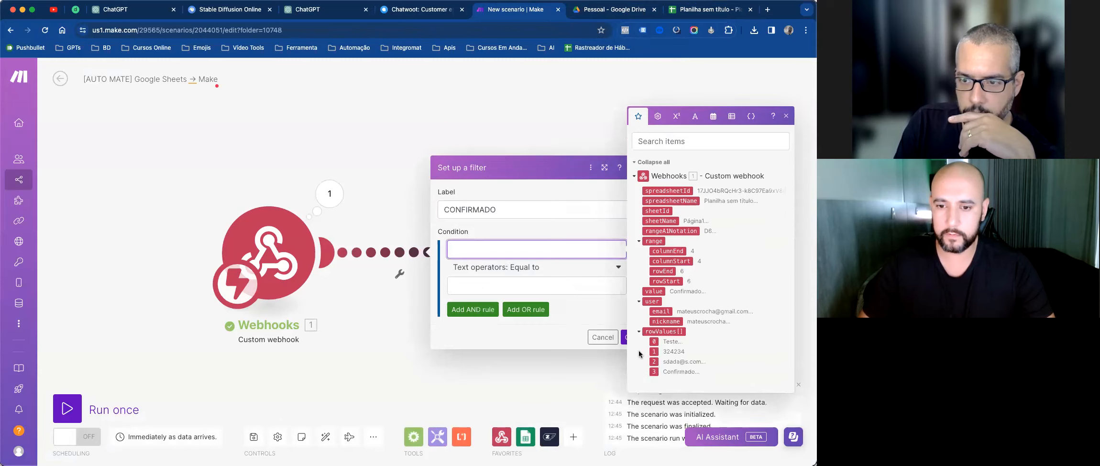
pyautogui.click(656, 291)
pyautogui.click(624, 285)
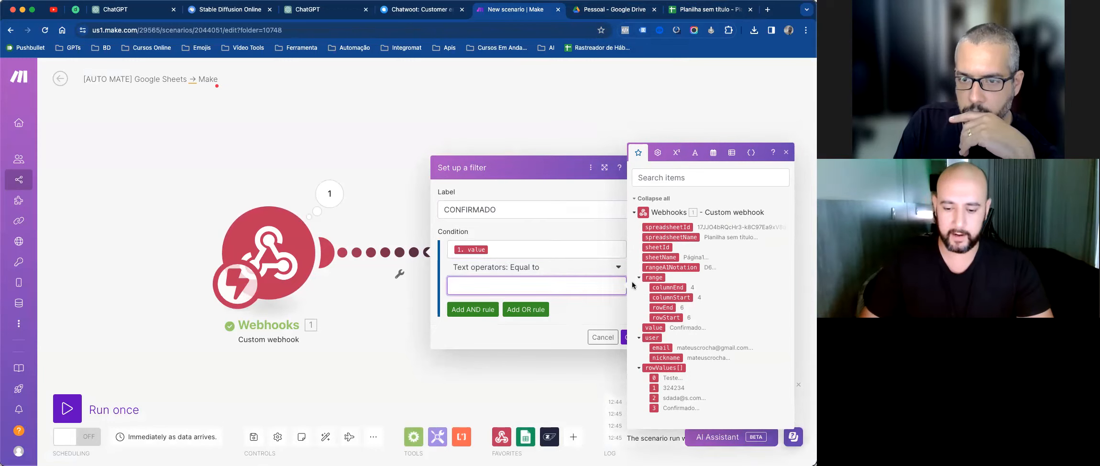
pyautogui.write('Confirmado')
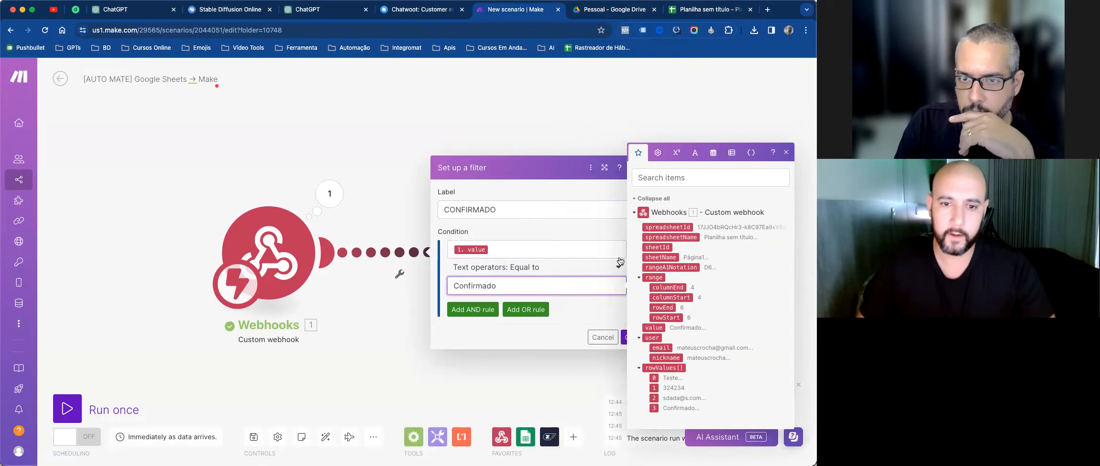
# Step: Wrap the first condition operand as lower(1.value) using the text functions
pyautogui.click(570, 248)
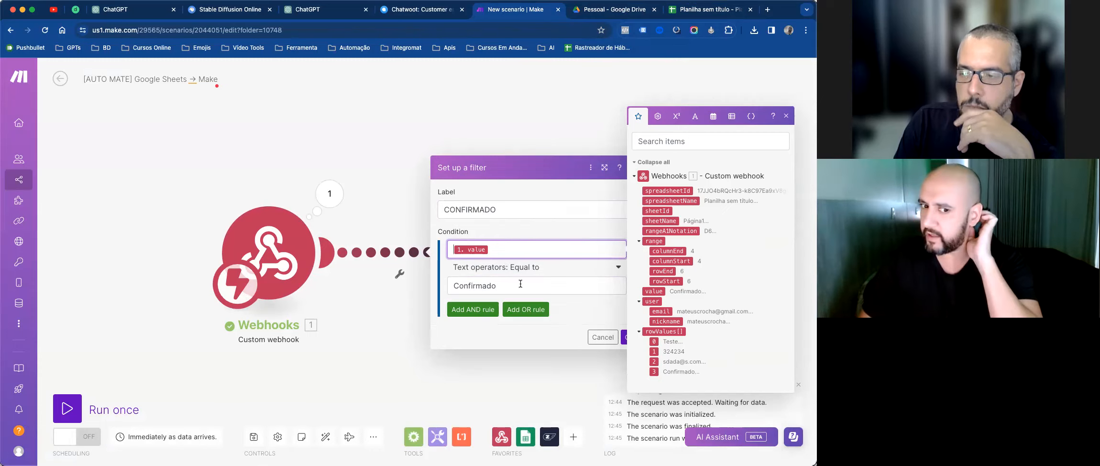
pyautogui.moveTo(521, 283); pyautogui.dragTo(459, 284)
pyautogui.click(502, 245)
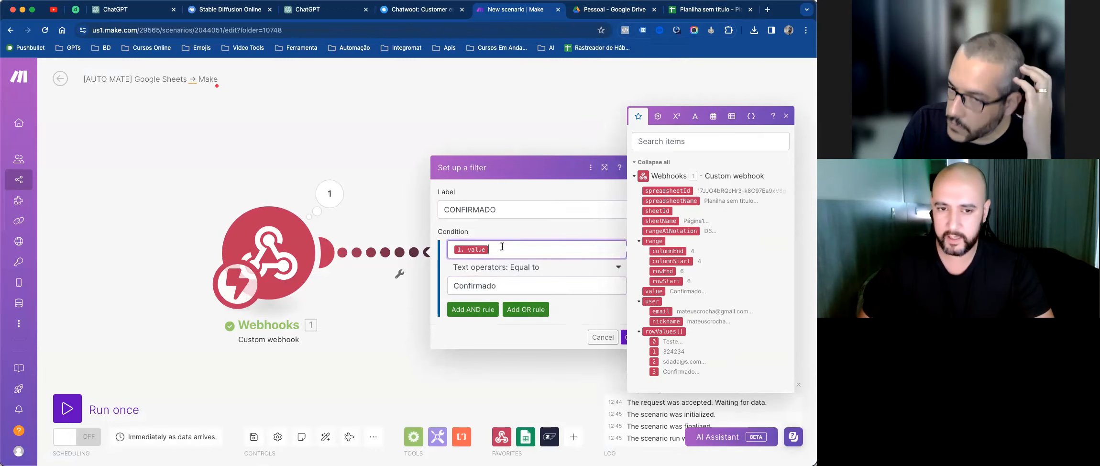
pyautogui.press('BackSpace')
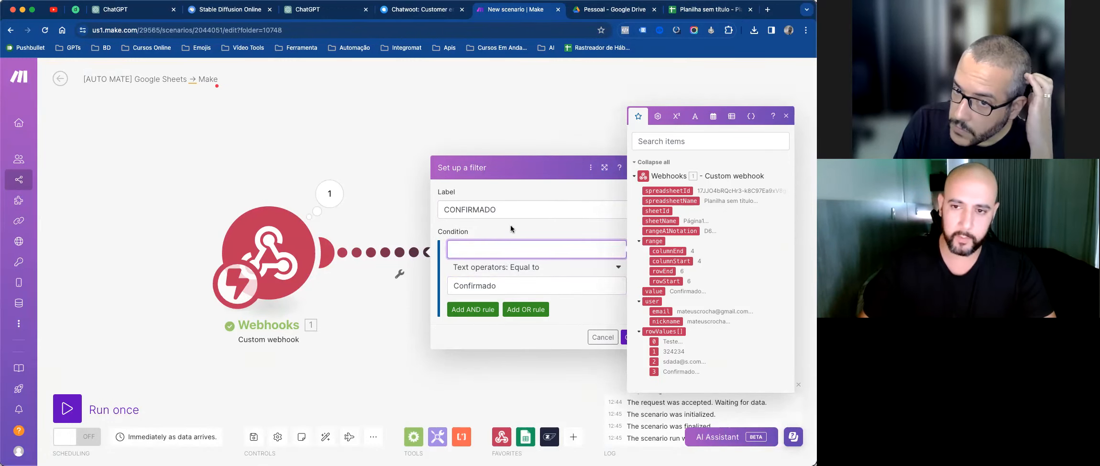
pyautogui.click(694, 117)
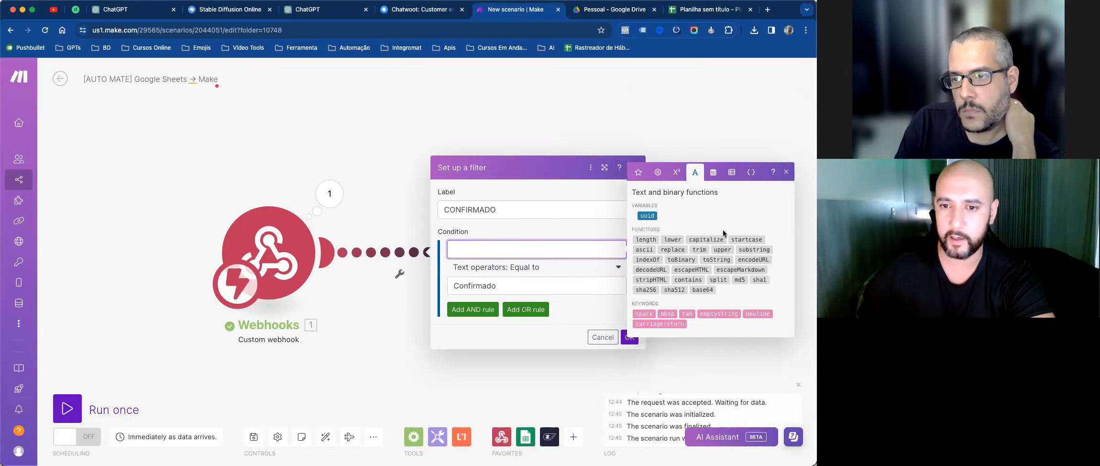
pyautogui.click(670, 240)
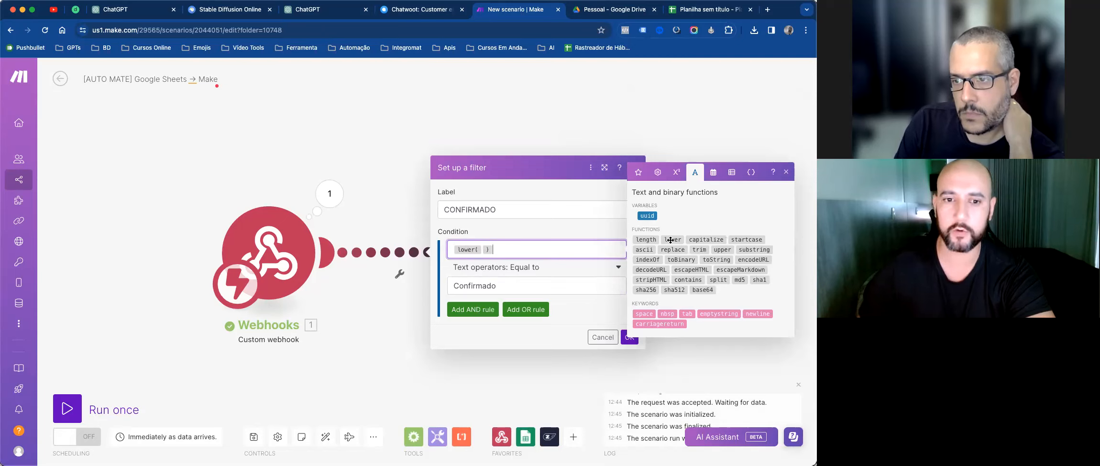
pyautogui.moveTo(484, 251)
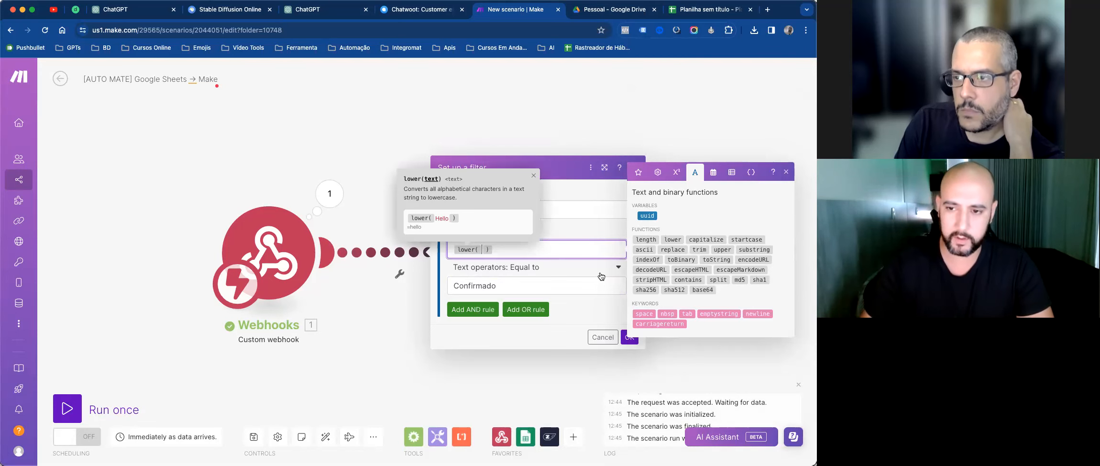
pyautogui.click(637, 176)
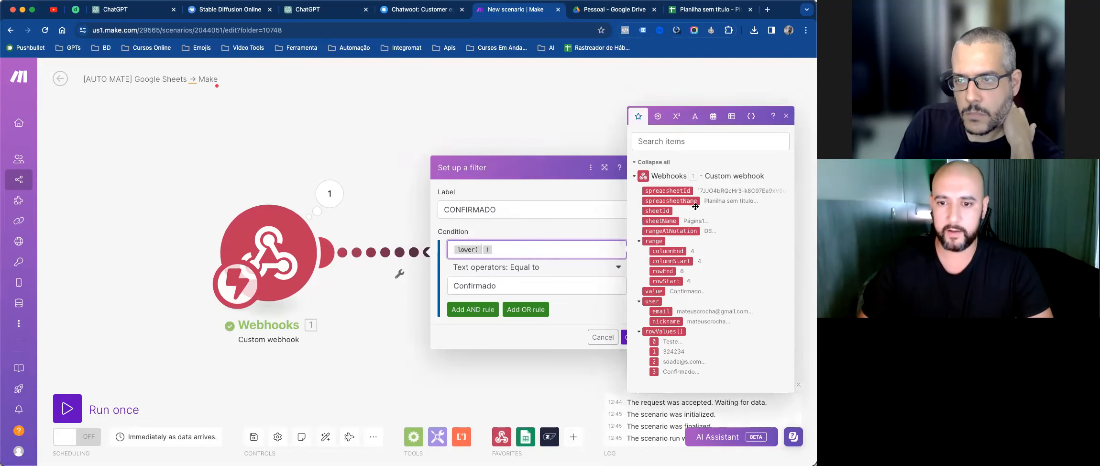
pyautogui.click(654, 290)
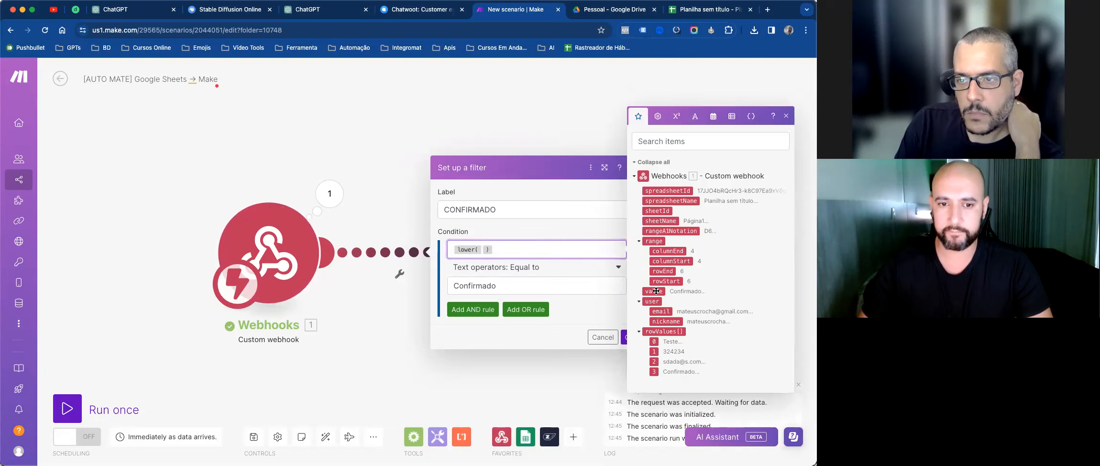
pyautogui.click(512, 282)
# Step: Replace the comparison value with lower(Confirmado) and confirm the filter
pyautogui.doubleClick(494, 282)
pyautogui.hotkey('ctrl', 'c')
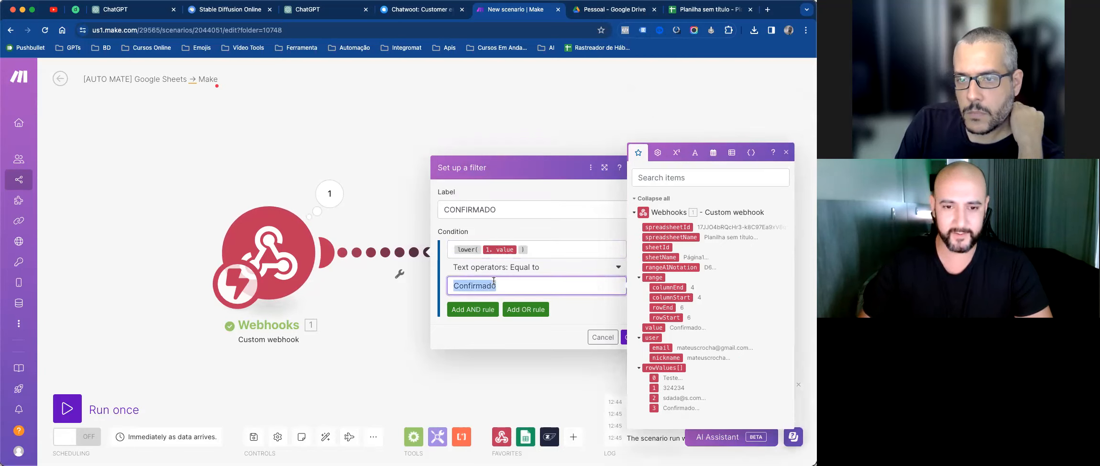
pyautogui.press('BackSpace')
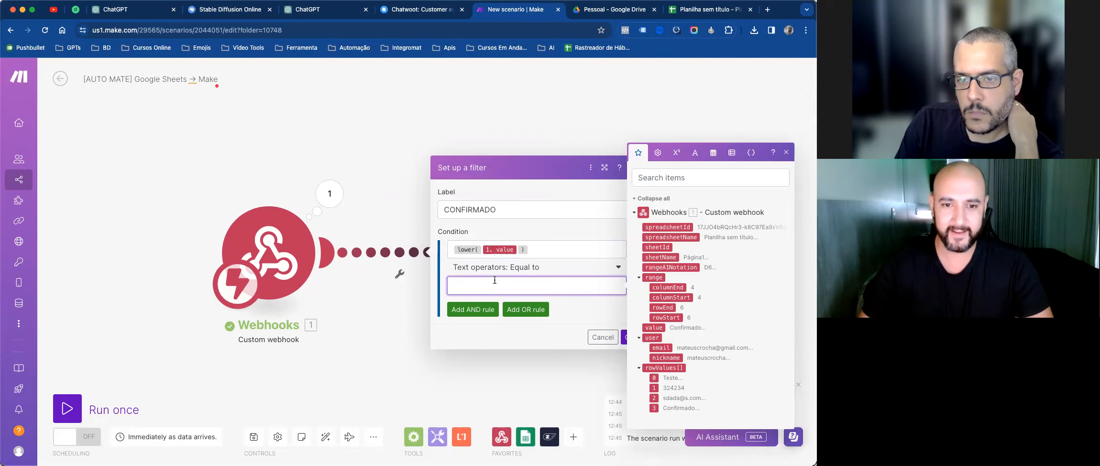
pyautogui.click(694, 154)
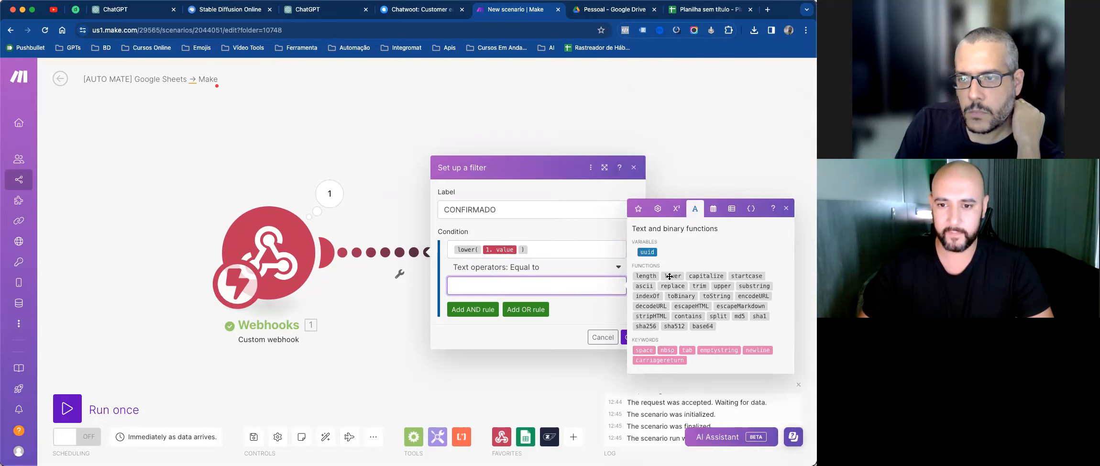
pyautogui.hotkey('ctrl', 'v')
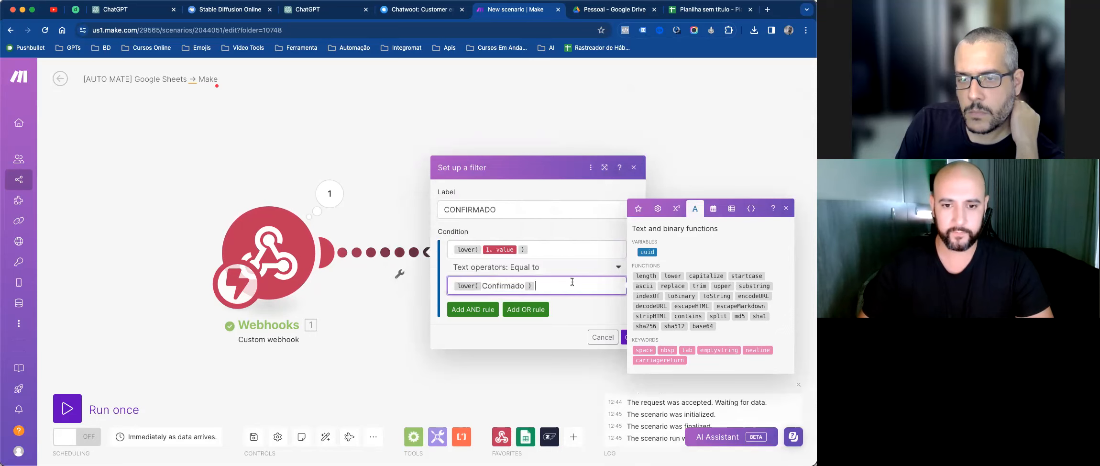
pyautogui.click(623, 338)
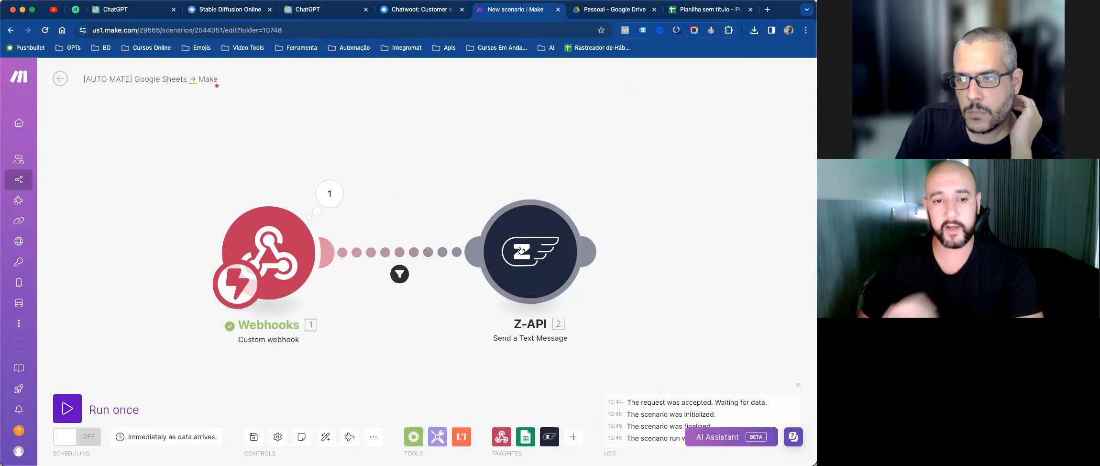
pyautogui.moveTo(527, 258); pyautogui.dragTo(532, 258)
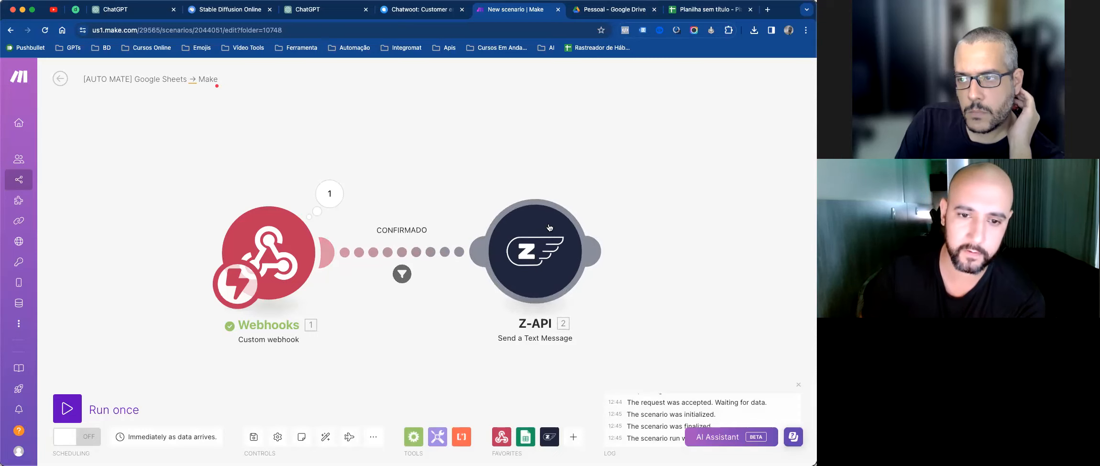
pyautogui.click(68, 405)
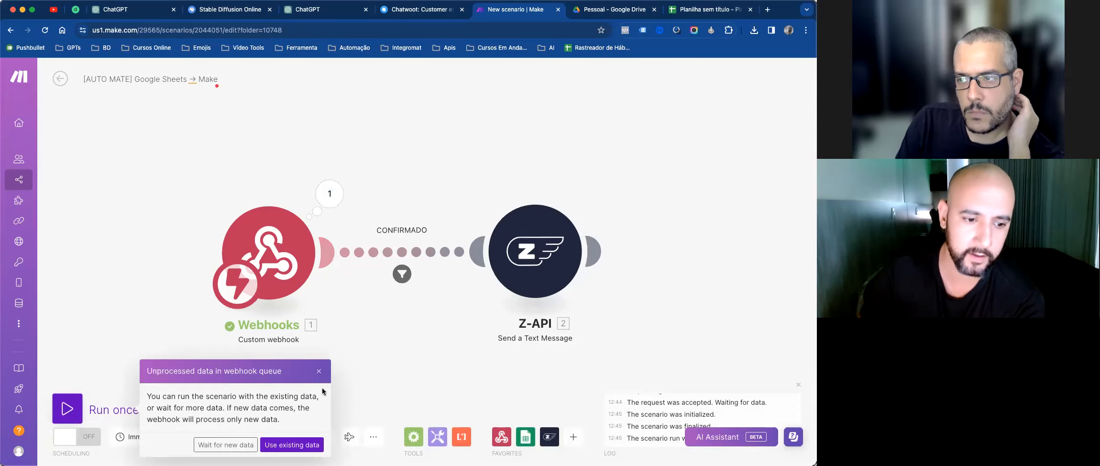
pyautogui.click(254, 445)
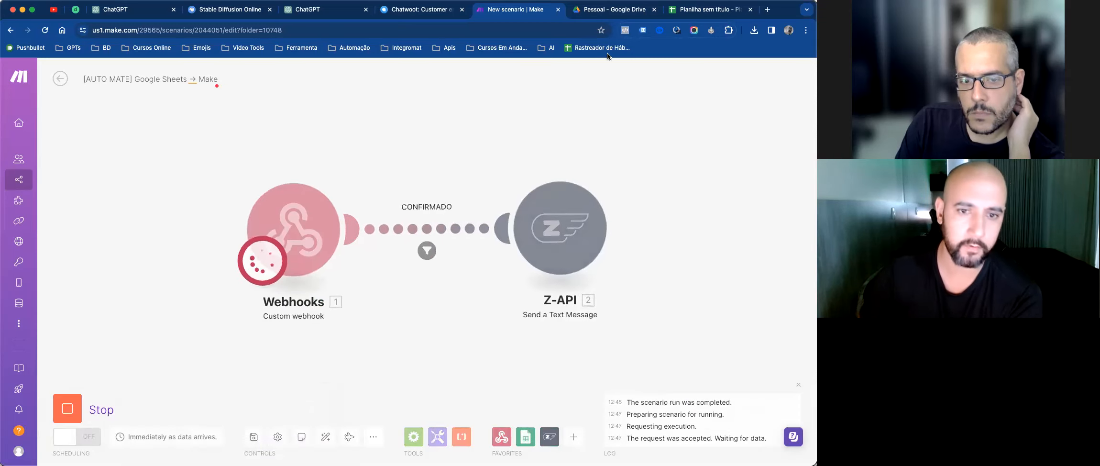
pyautogui.click(705, 9)
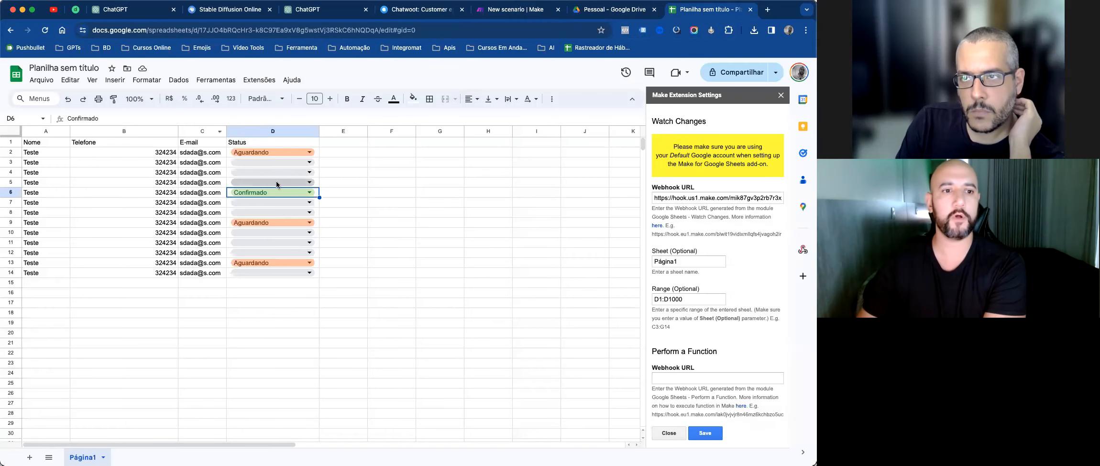
pyautogui.click(290, 169)
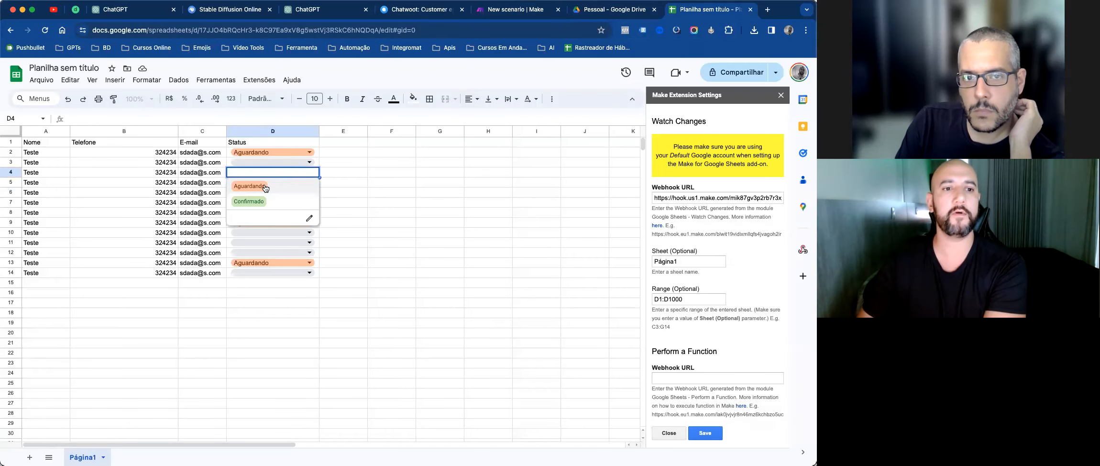
pyautogui.click(284, 186)
pyautogui.click(507, 10)
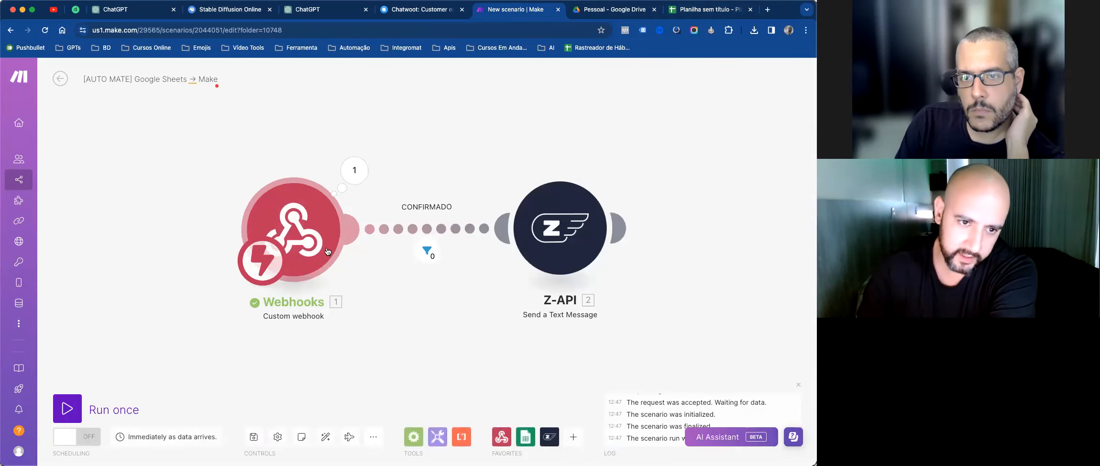
pyautogui.click(345, 177)
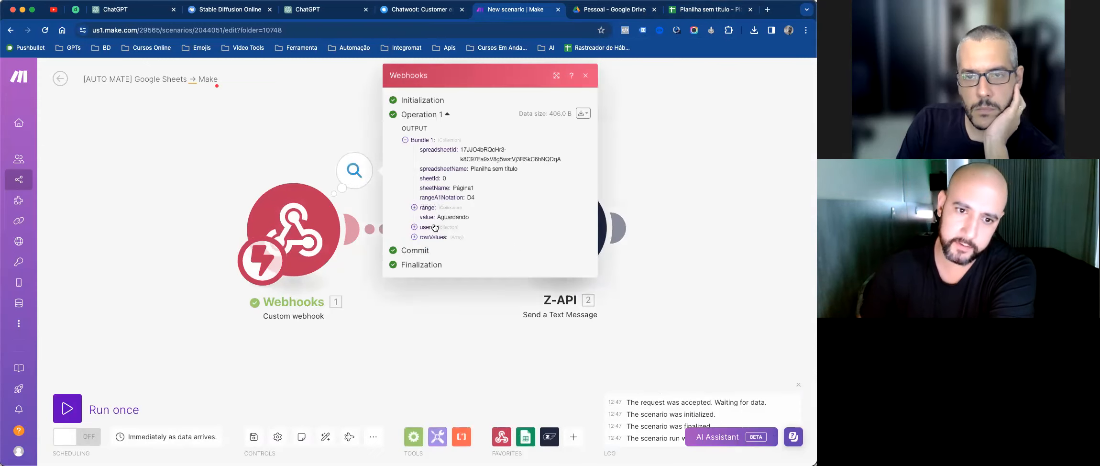
pyautogui.doubleClick(455, 217)
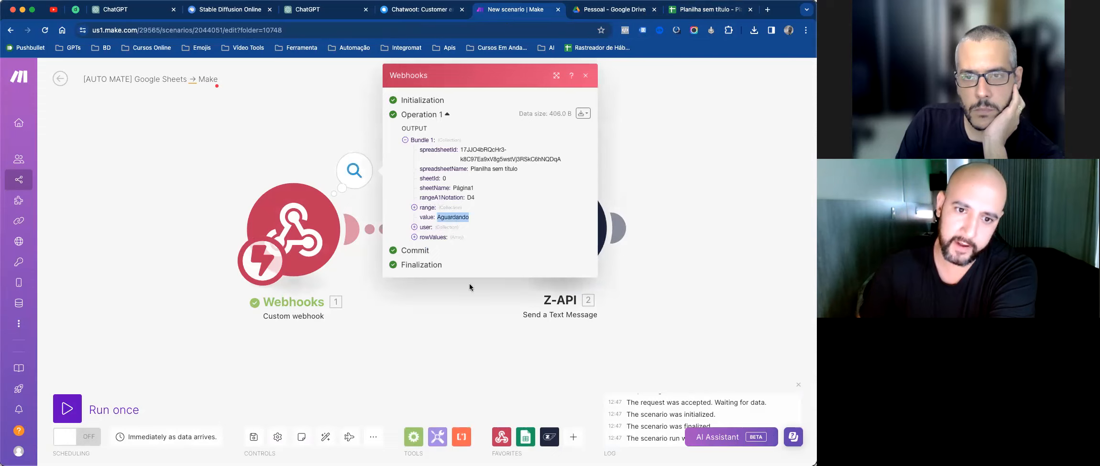
pyautogui.click(587, 76)
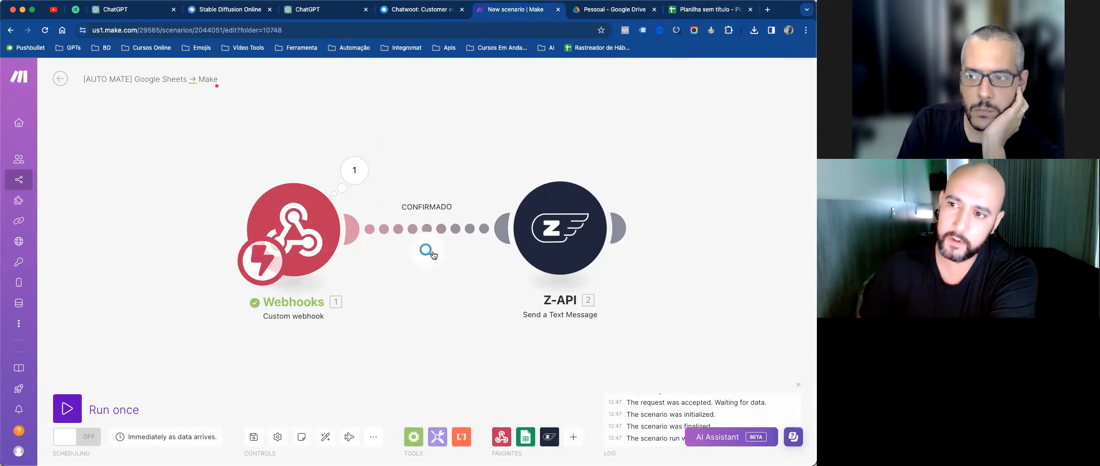
pyautogui.click(430, 249)
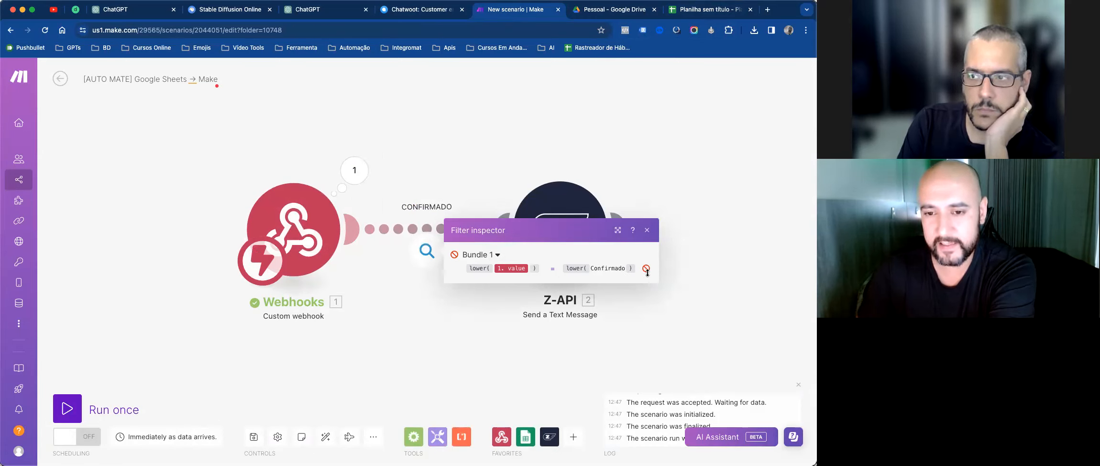
pyautogui.click(646, 231)
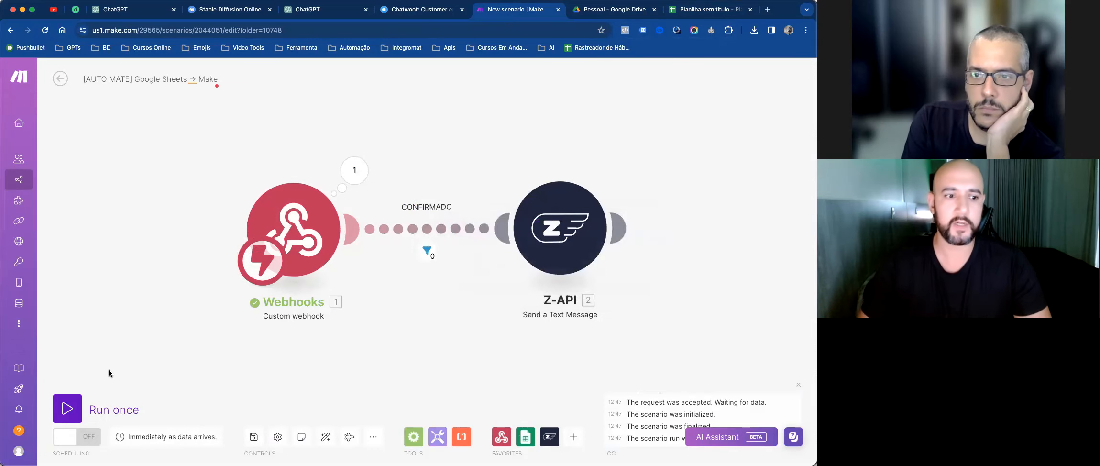
# Step: Start a single test run and set cell D12's status to Confirmado
pyautogui.click(67, 408)
pyautogui.click(226, 444)
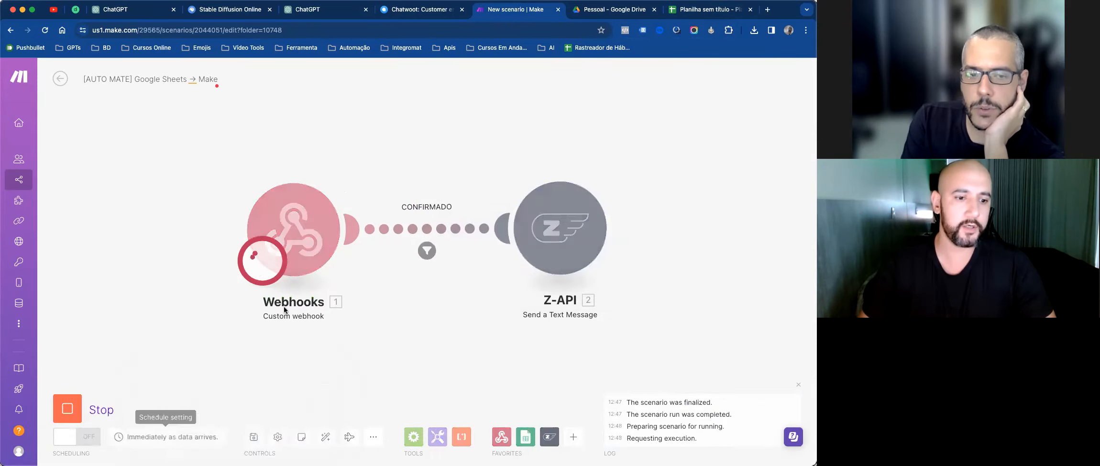
pyautogui.click(718, 11)
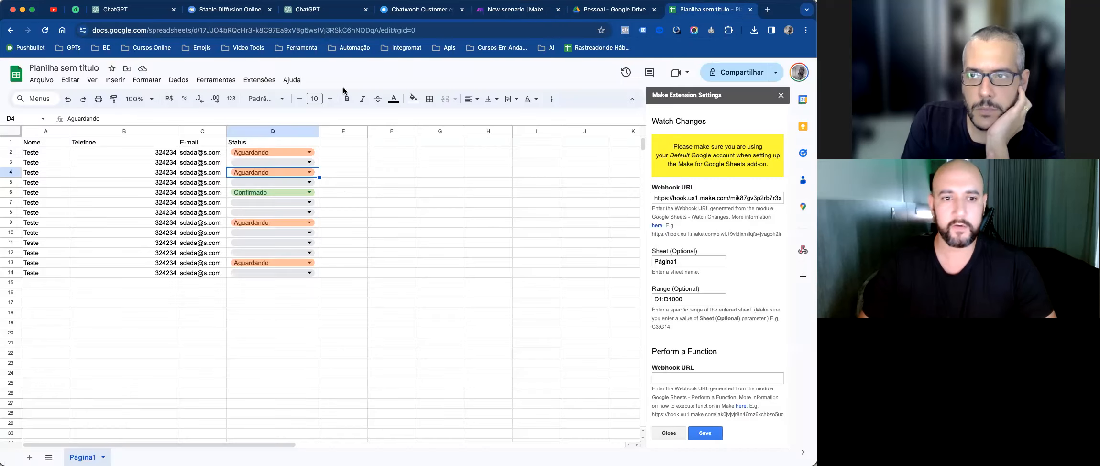
pyautogui.click(273, 253)
pyautogui.click(264, 283)
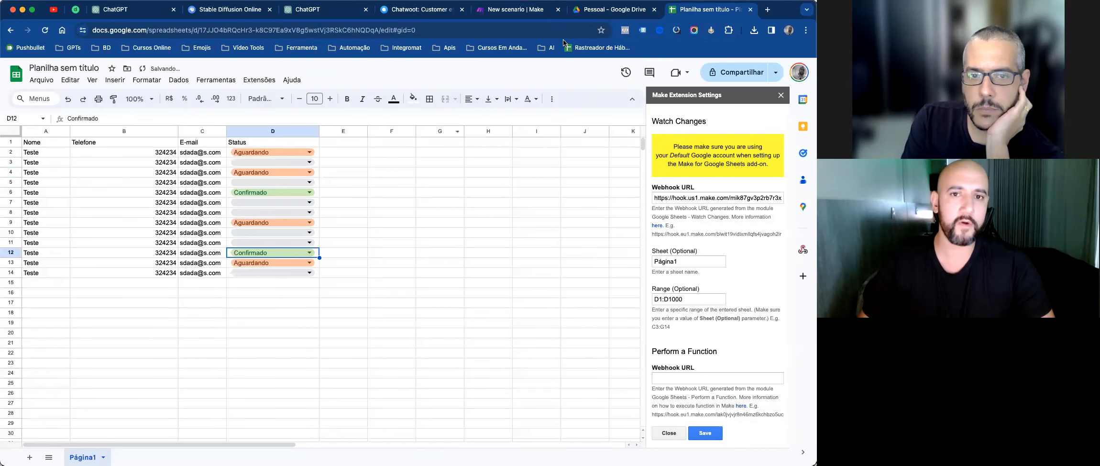
# Step: Check the webhook's new bundle and the lower() filter comparison, then go back to the sheet
pyautogui.click(484, 15)
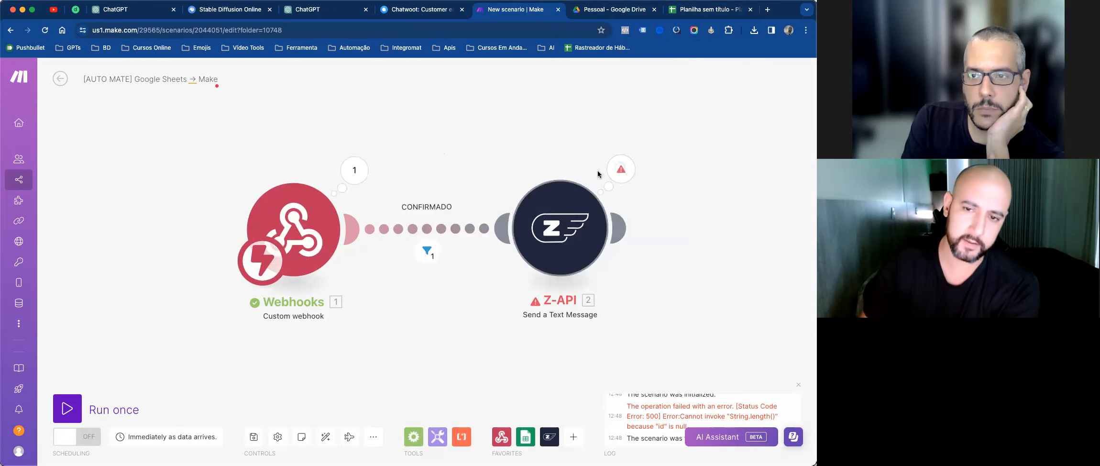
pyautogui.click(360, 175)
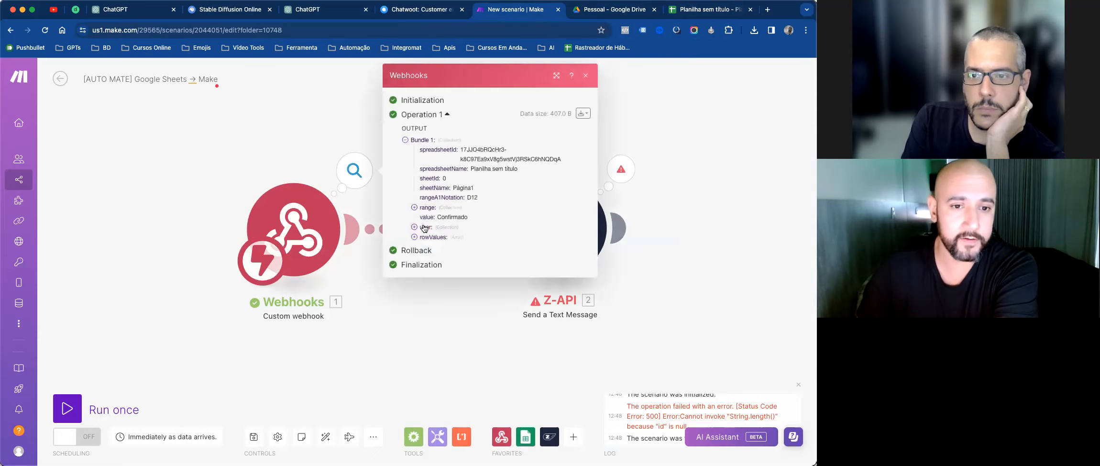
pyautogui.click(584, 76)
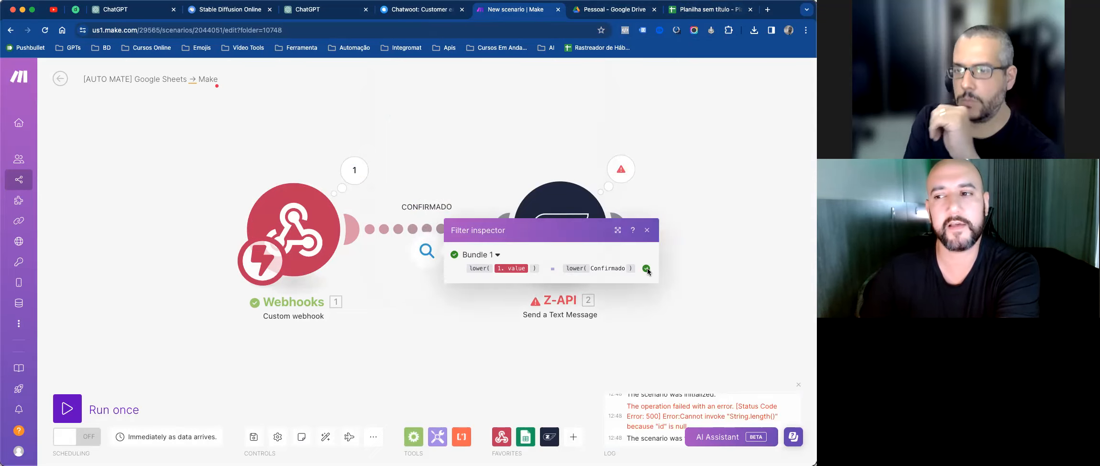
pyautogui.moveTo(647, 268); pyautogui.dragTo(462, 264)
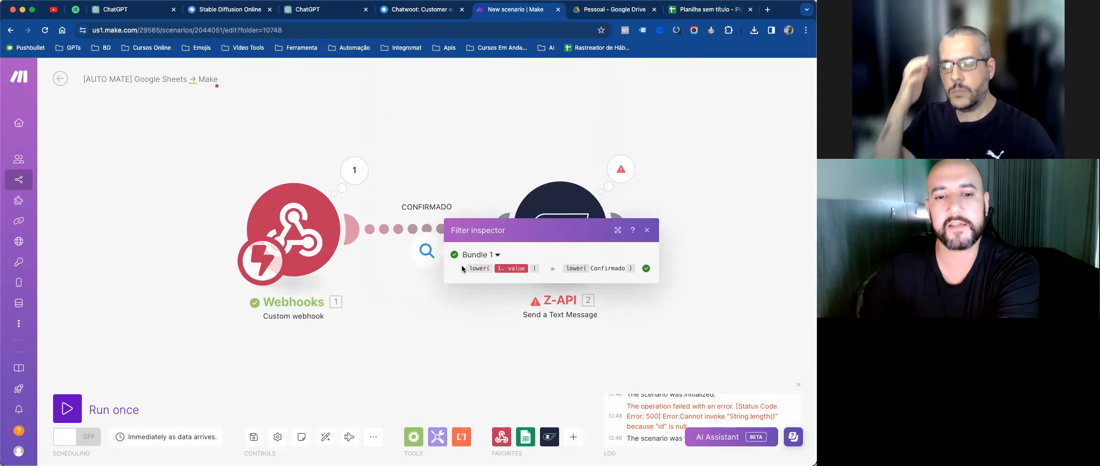
pyautogui.click(646, 230)
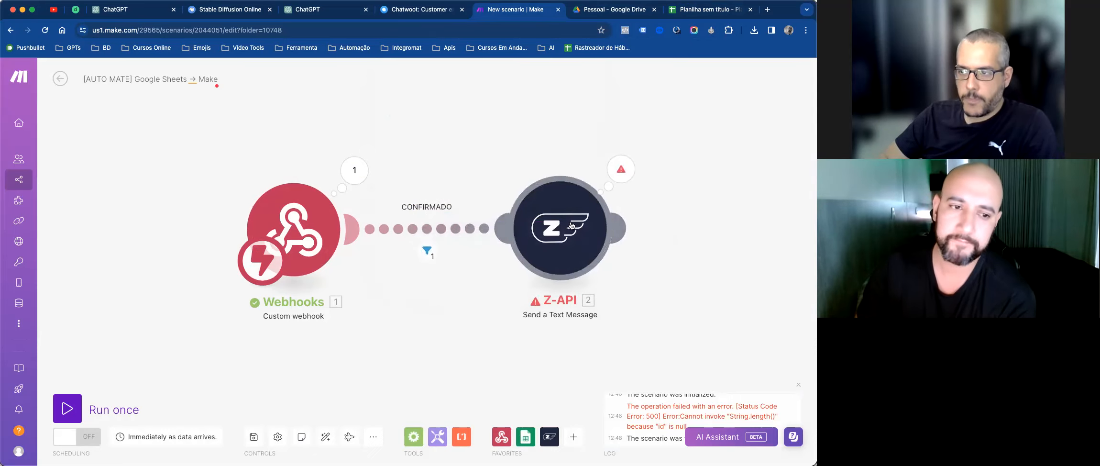
pyautogui.click(699, 6)
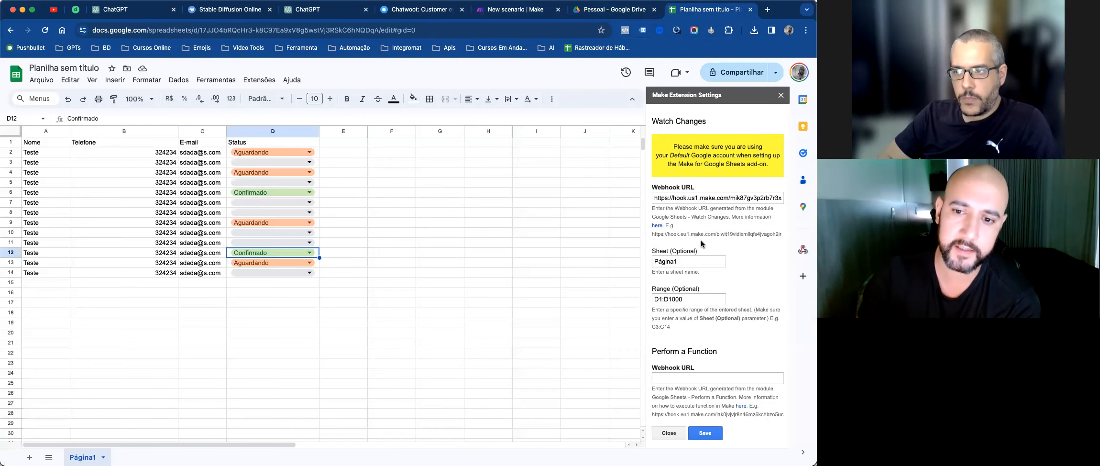
# Step: Compare the D1:D1000 watch range with the Status column, which has Confirmado in D6 and D12
pyautogui.moveTo(692, 293); pyautogui.dragTo(665, 297)
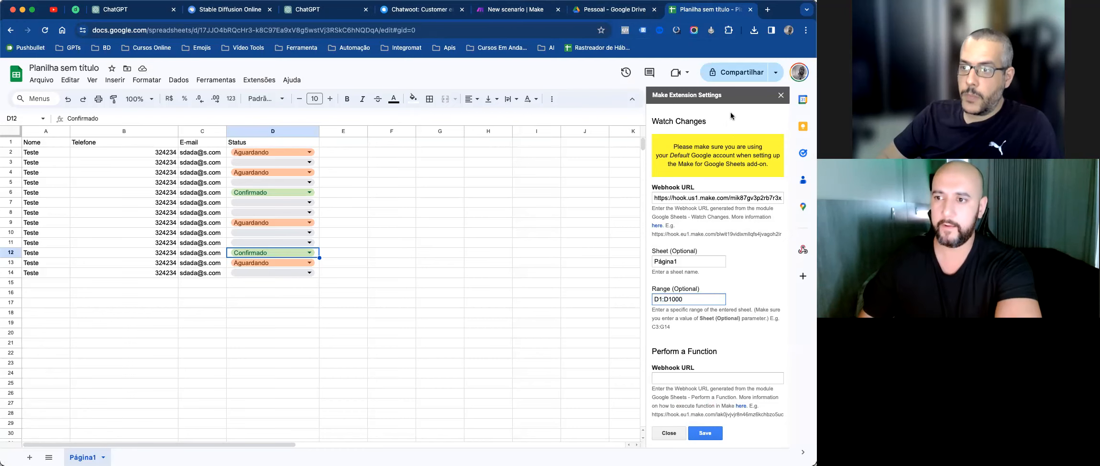
pyautogui.moveTo(312, 138); pyautogui.dragTo(287, 290)
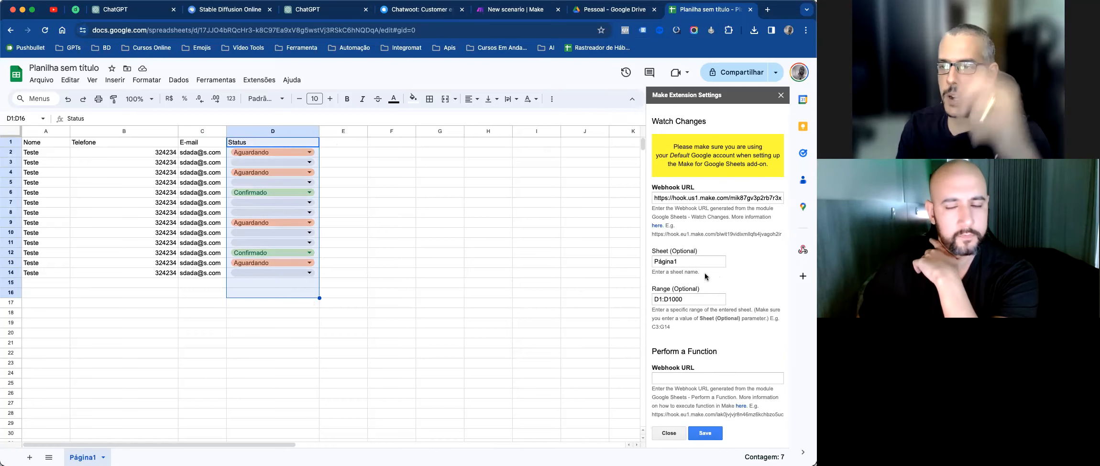
pyautogui.click(527, 205)
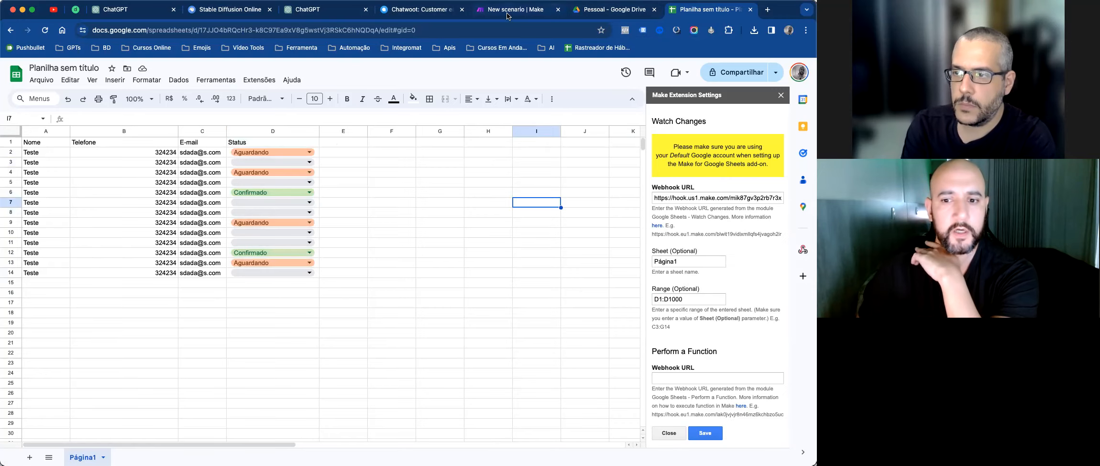
pyautogui.click(508, 14)
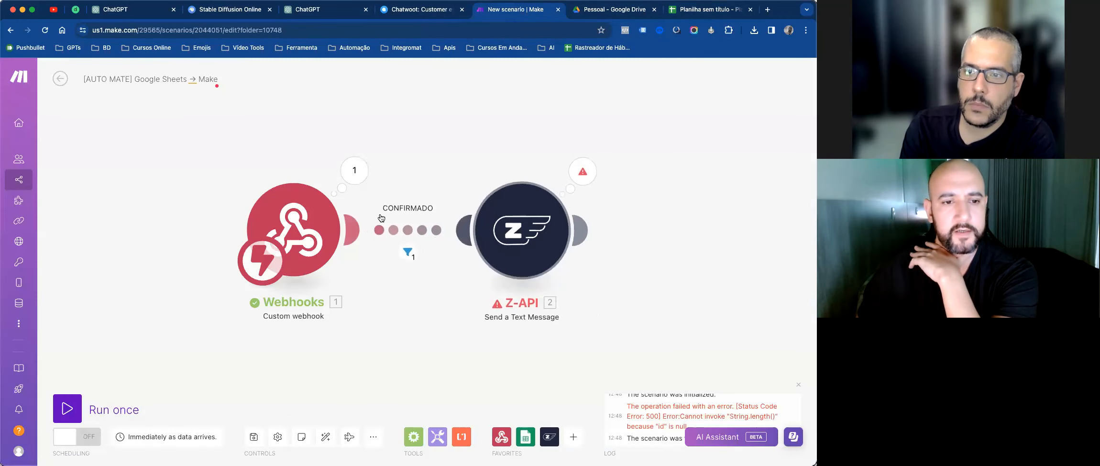
pyautogui.moveTo(303, 204); pyautogui.dragTo(321, 209)
pyautogui.click(525, 436)
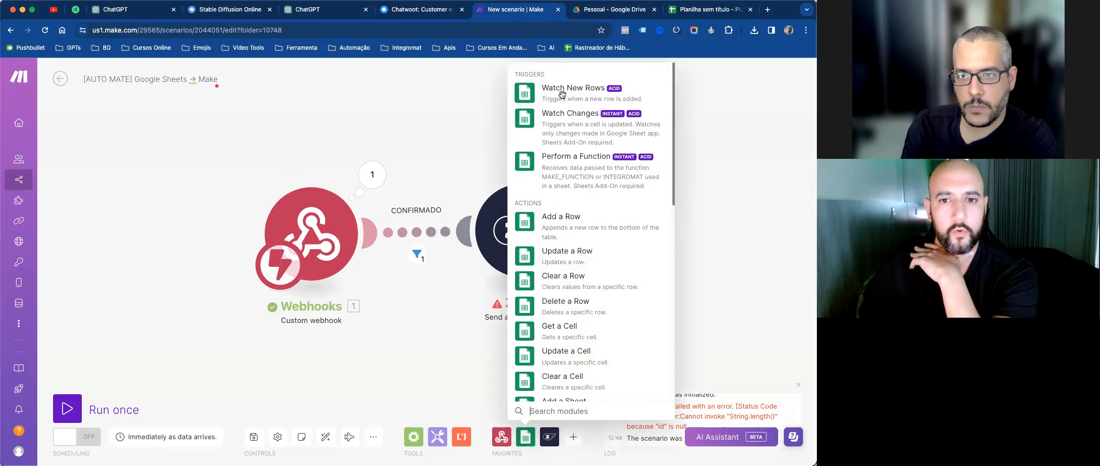
pyautogui.click(558, 114)
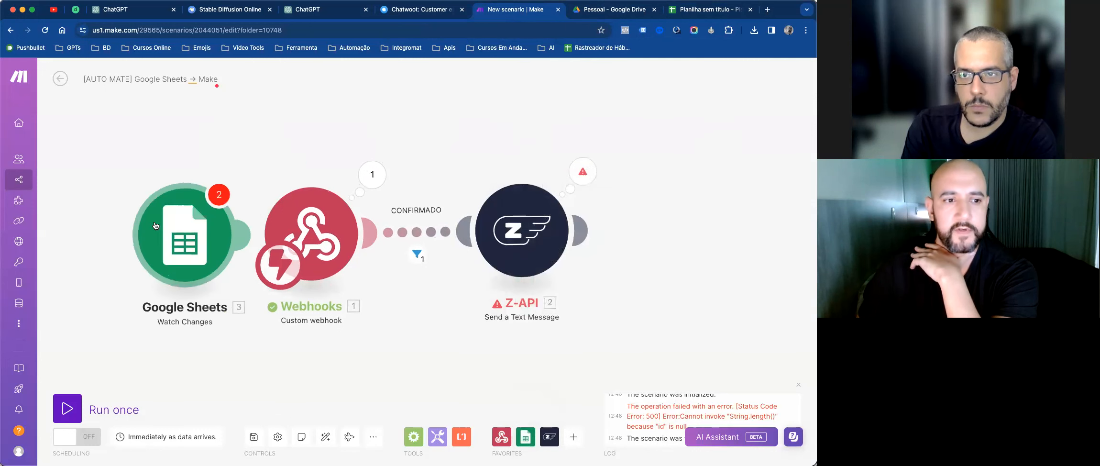
pyautogui.click(121, 230)
pyautogui.moveTo(368, 100); pyautogui.dragTo(620, 125)
pyautogui.moveTo(383, 251); pyautogui.dragTo(533, 258)
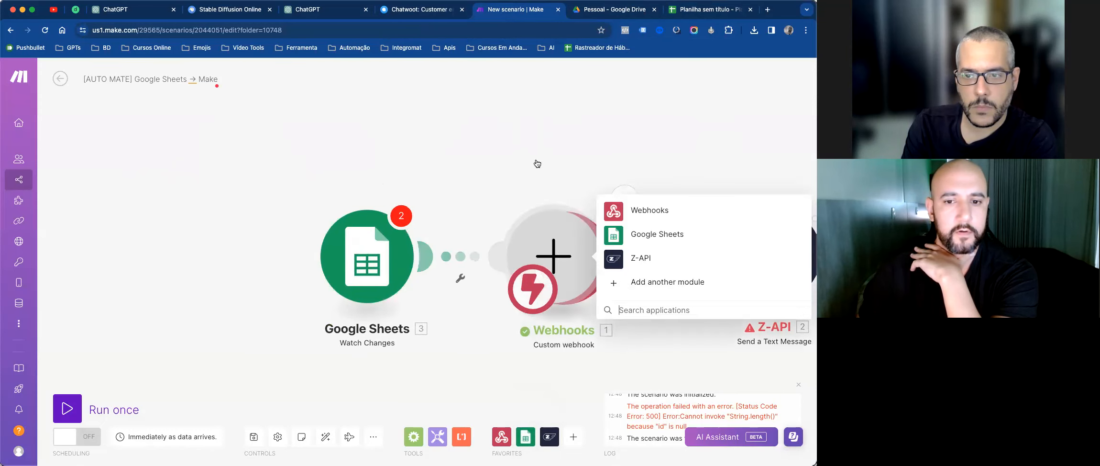
pyautogui.click(452, 128)
pyautogui.click(351, 218)
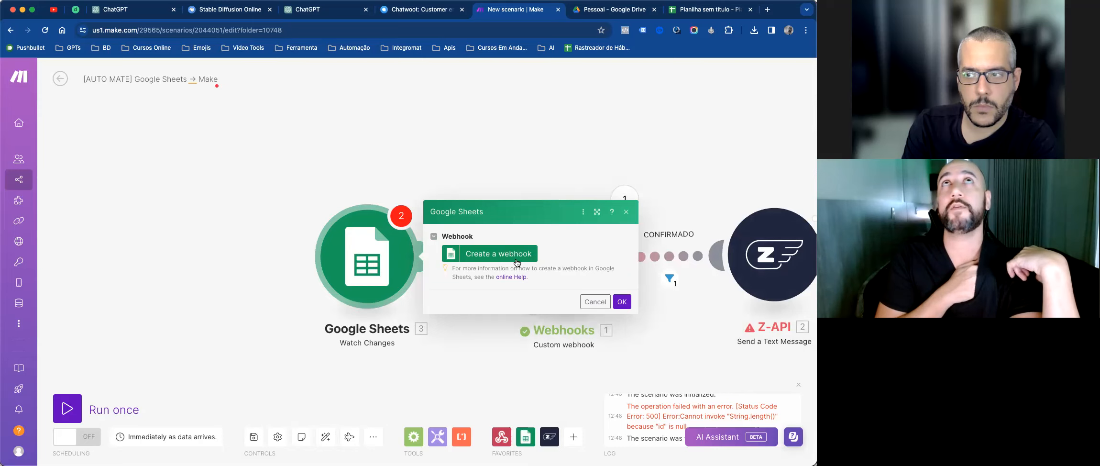
pyautogui.click(627, 212)
pyautogui.moveTo(572, 163); pyautogui.dragTo(377, 163)
pyautogui.rightClick(183, 275)
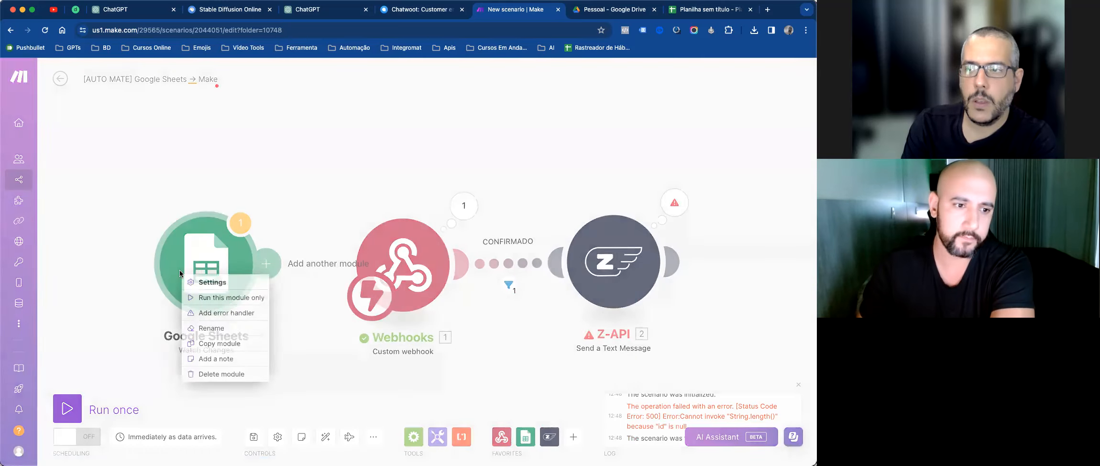
pyautogui.click(233, 373)
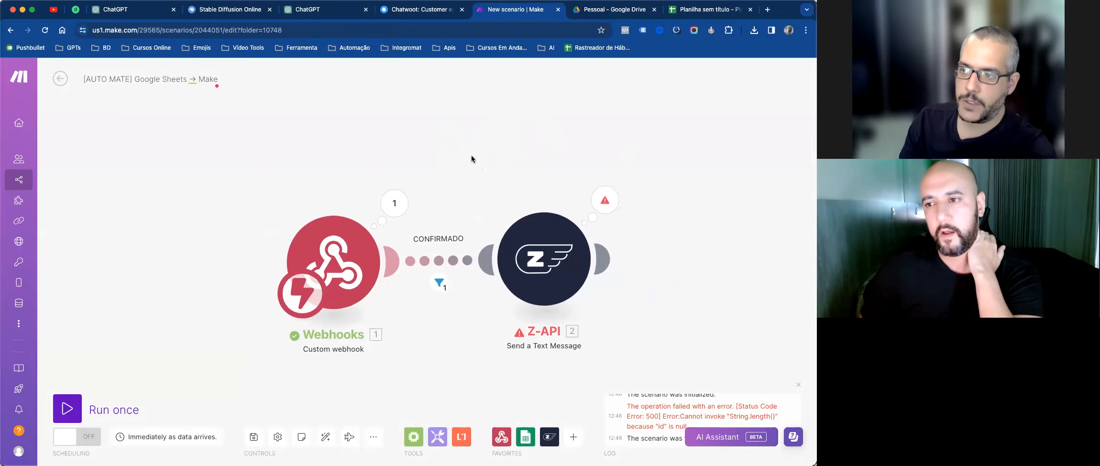
# Step: Review the trigger schedule, leaving it to run immediately, then go to the spreadsheet
pyautogui.hscroll(-3, 512, 155)
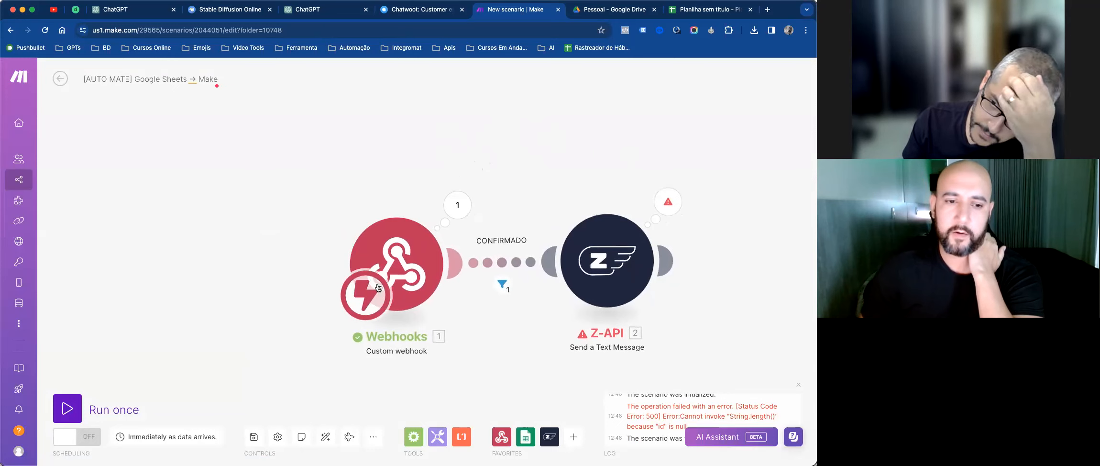
pyautogui.click(364, 304)
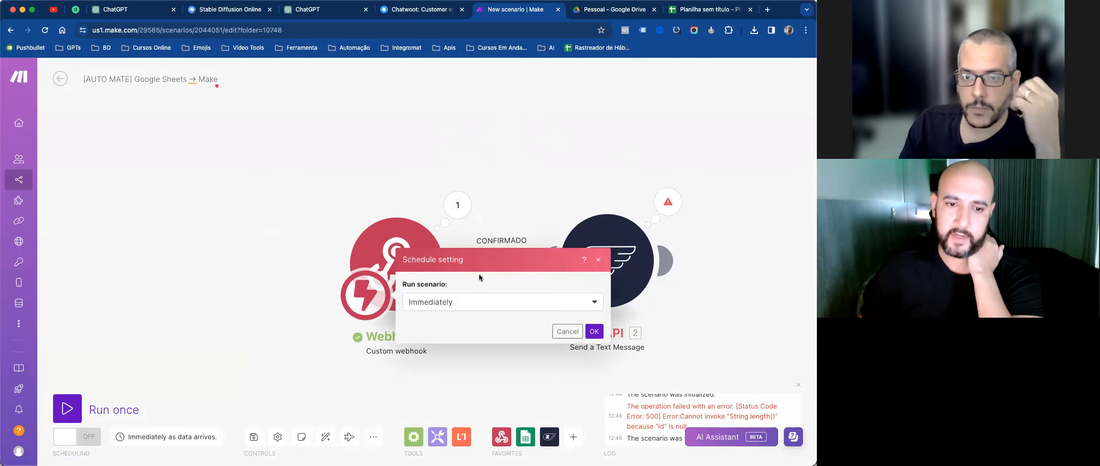
pyautogui.click(505, 305)
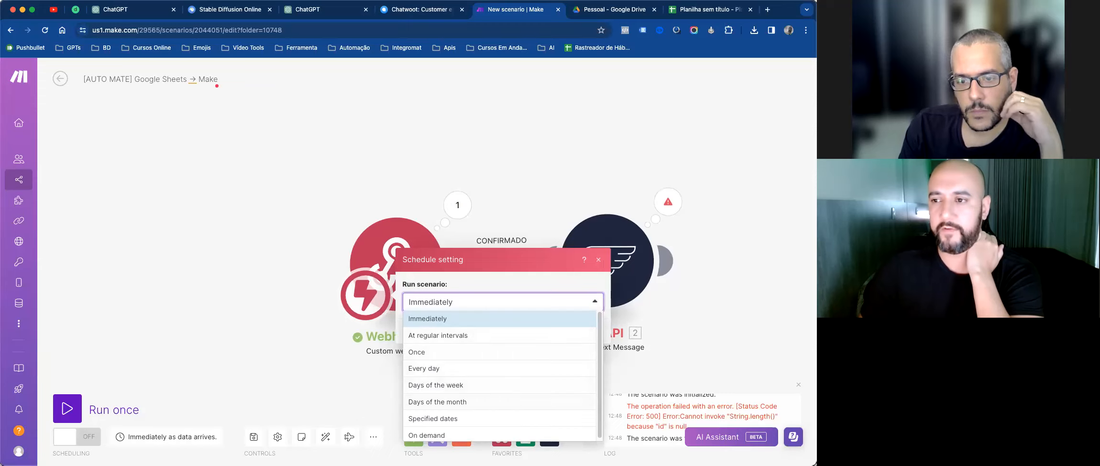
pyautogui.click(552, 164)
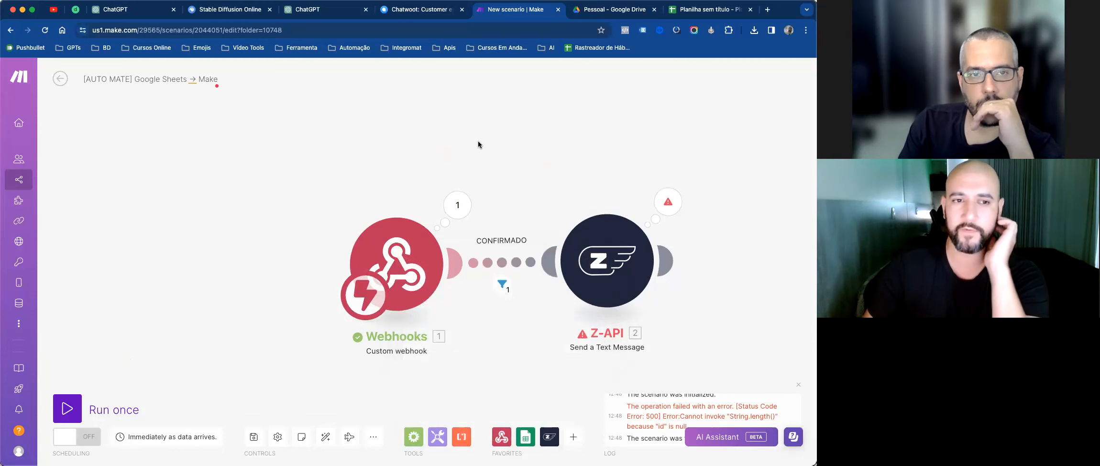
pyautogui.click(708, 10)
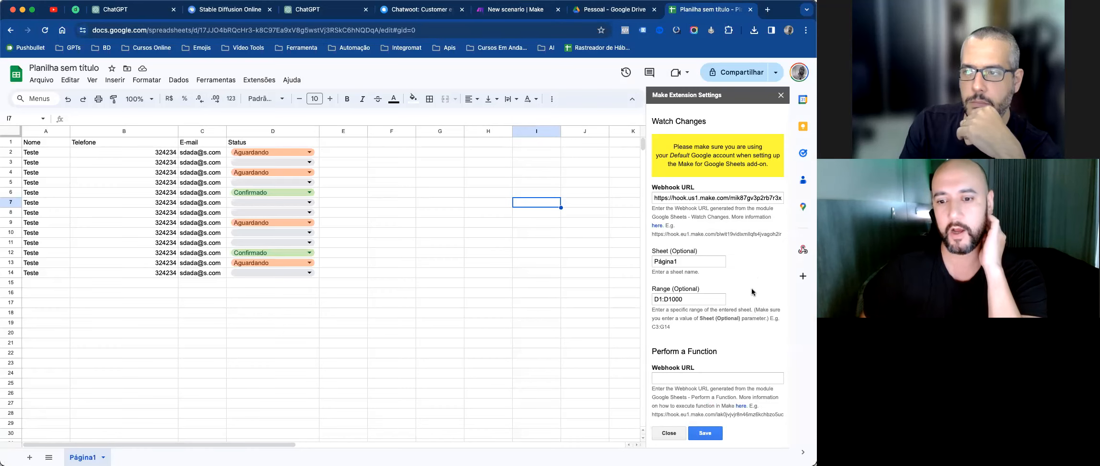
# Step: Return to the Make scenario showing the webhook, CONFIRMADO filter and Z-API modules
pyautogui.click(529, 16)
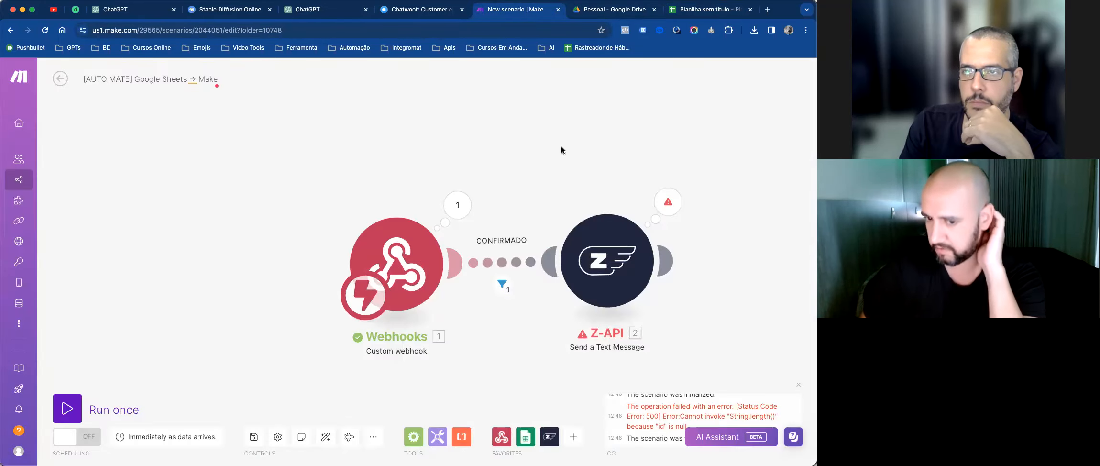
pyautogui.scroll(-1, 505, 153)
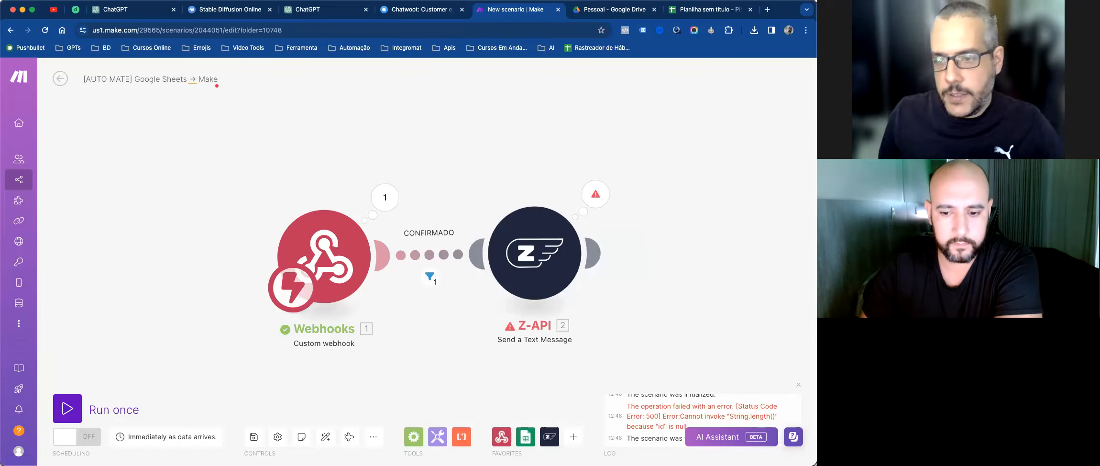
pyautogui.click(510, 99)
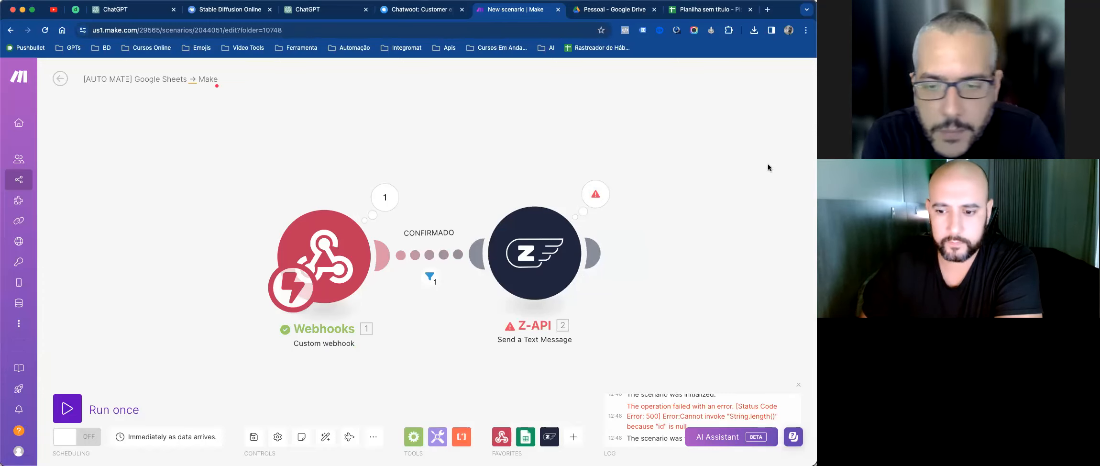